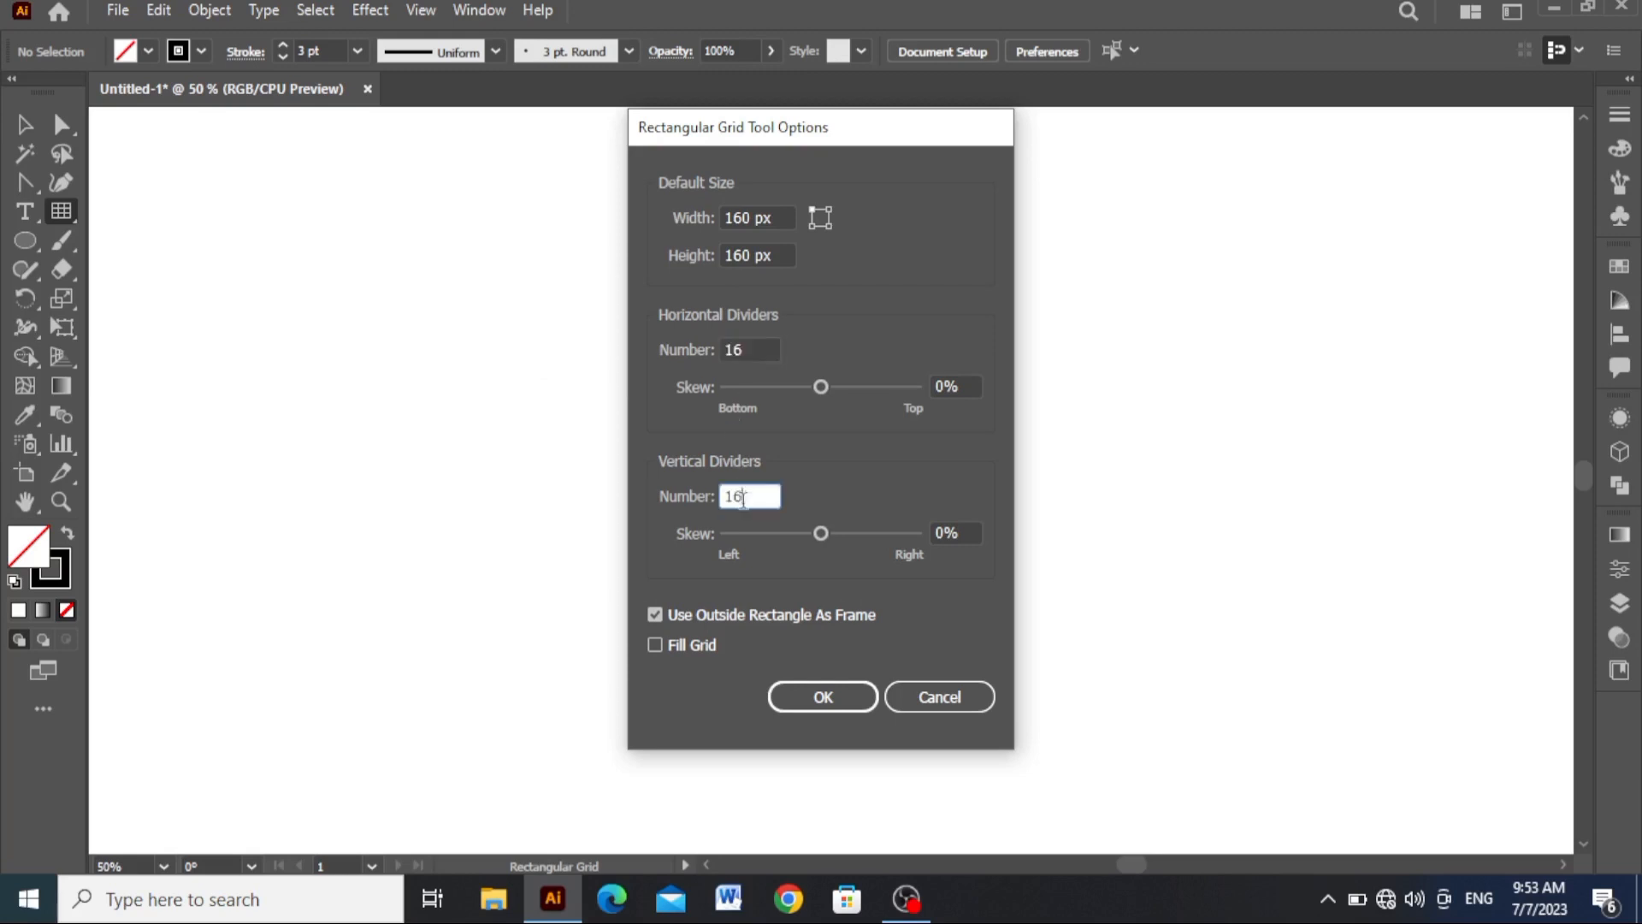
Step: Create a 160 × 160 px rectangular grid with 16 horizontal and 16 vertical dividers
click(823, 697)
click(31, 124)
click(317, 415)
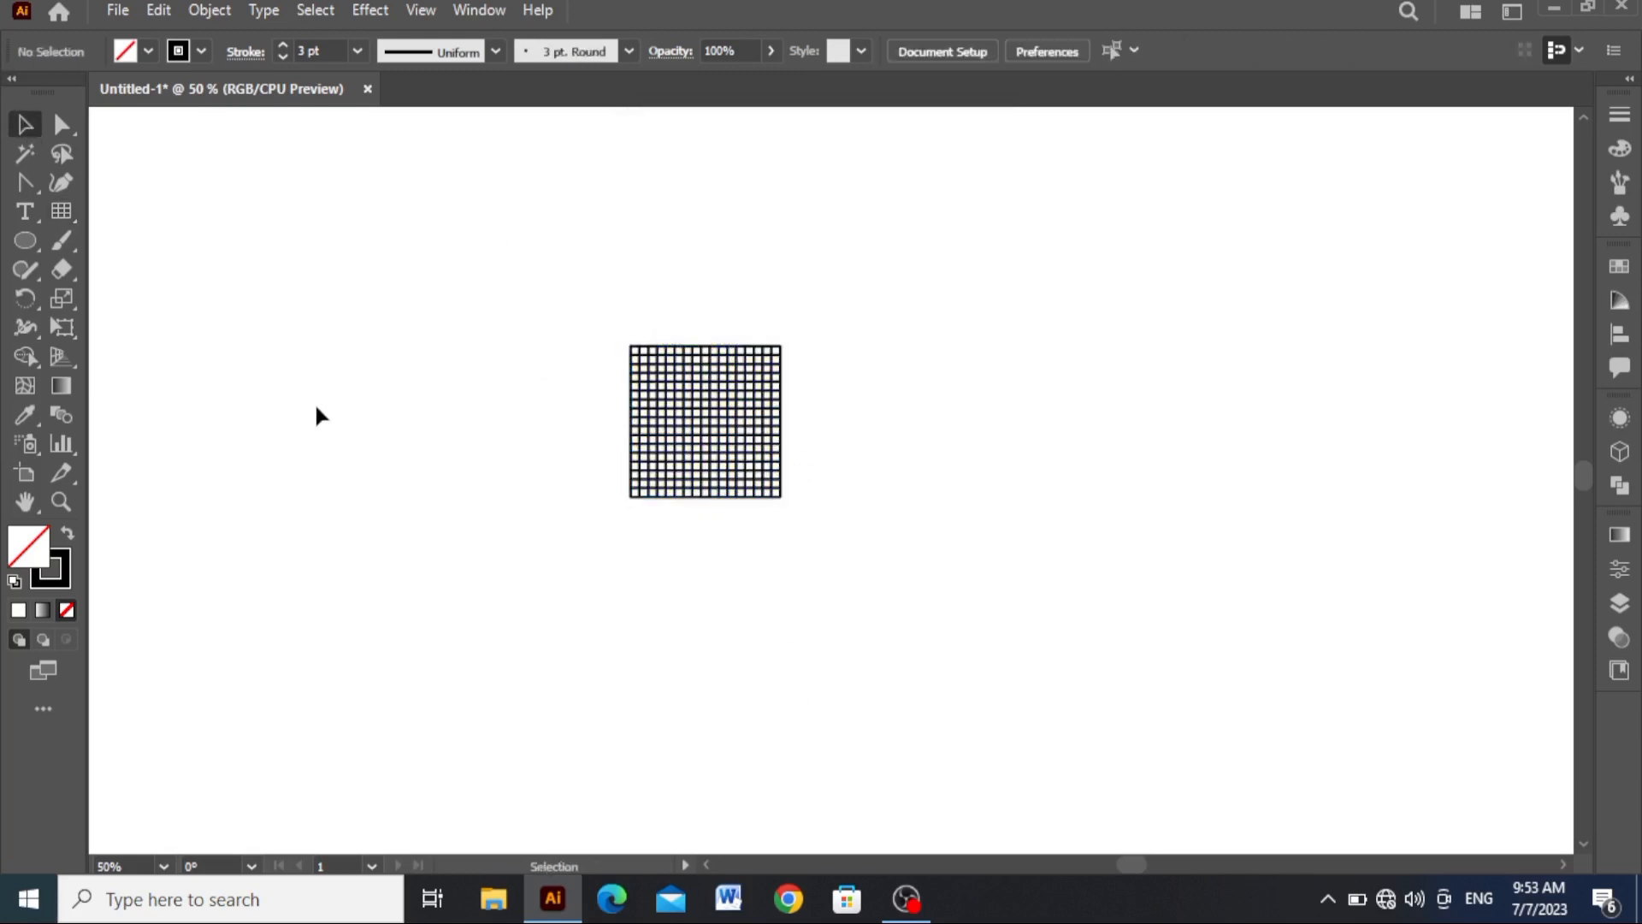
Step: Set the grid's stroke weight to 0.75 pt and scale the grid up proportionally from its centre
drag(564, 288, 860, 558)
click(301, 50)
key(Down)
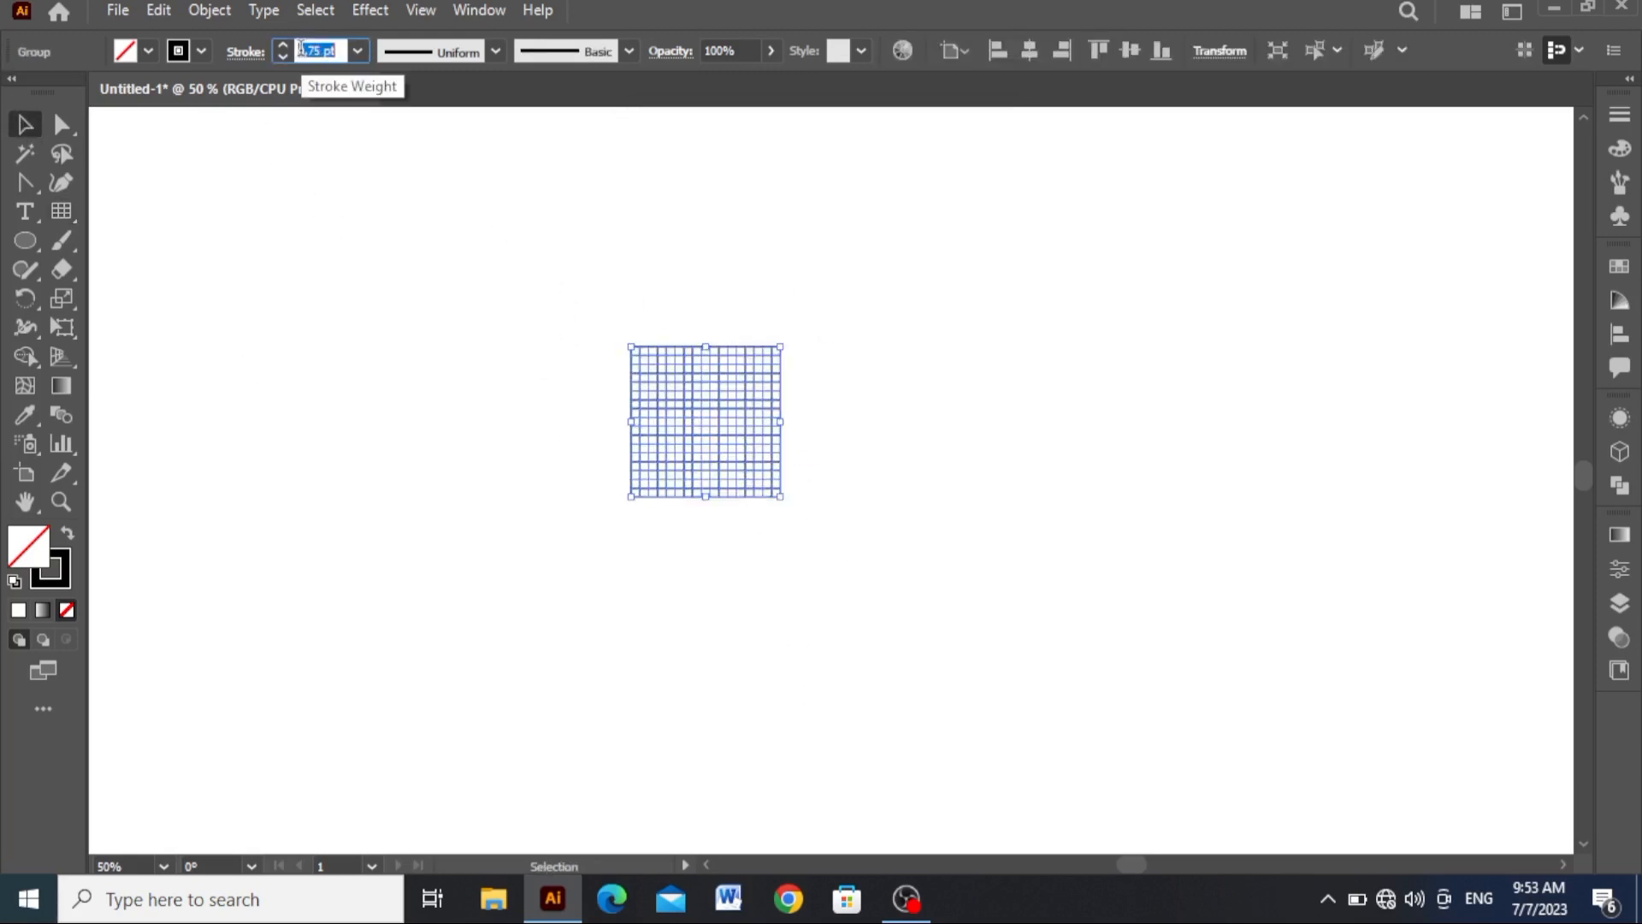
key(Return)
drag(517, 272, 926, 613)
drag(779, 495, 835, 551)
click(528, 598)
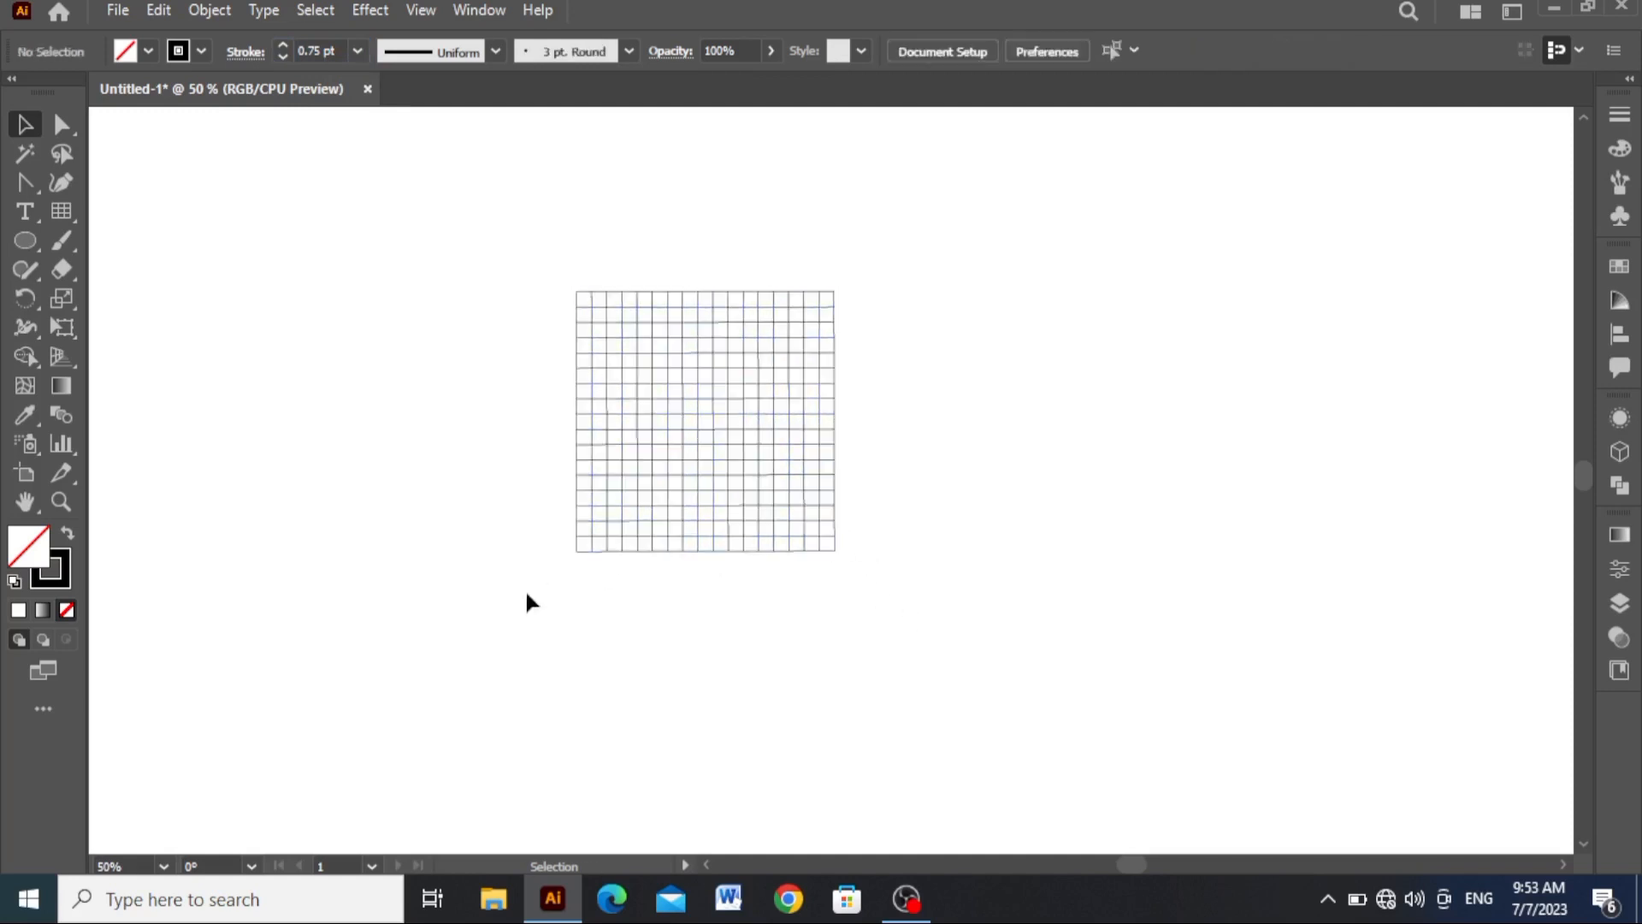
Step: Set the whole grid's opacity to 30%
drag(511, 201, 992, 619)
click(718, 50)
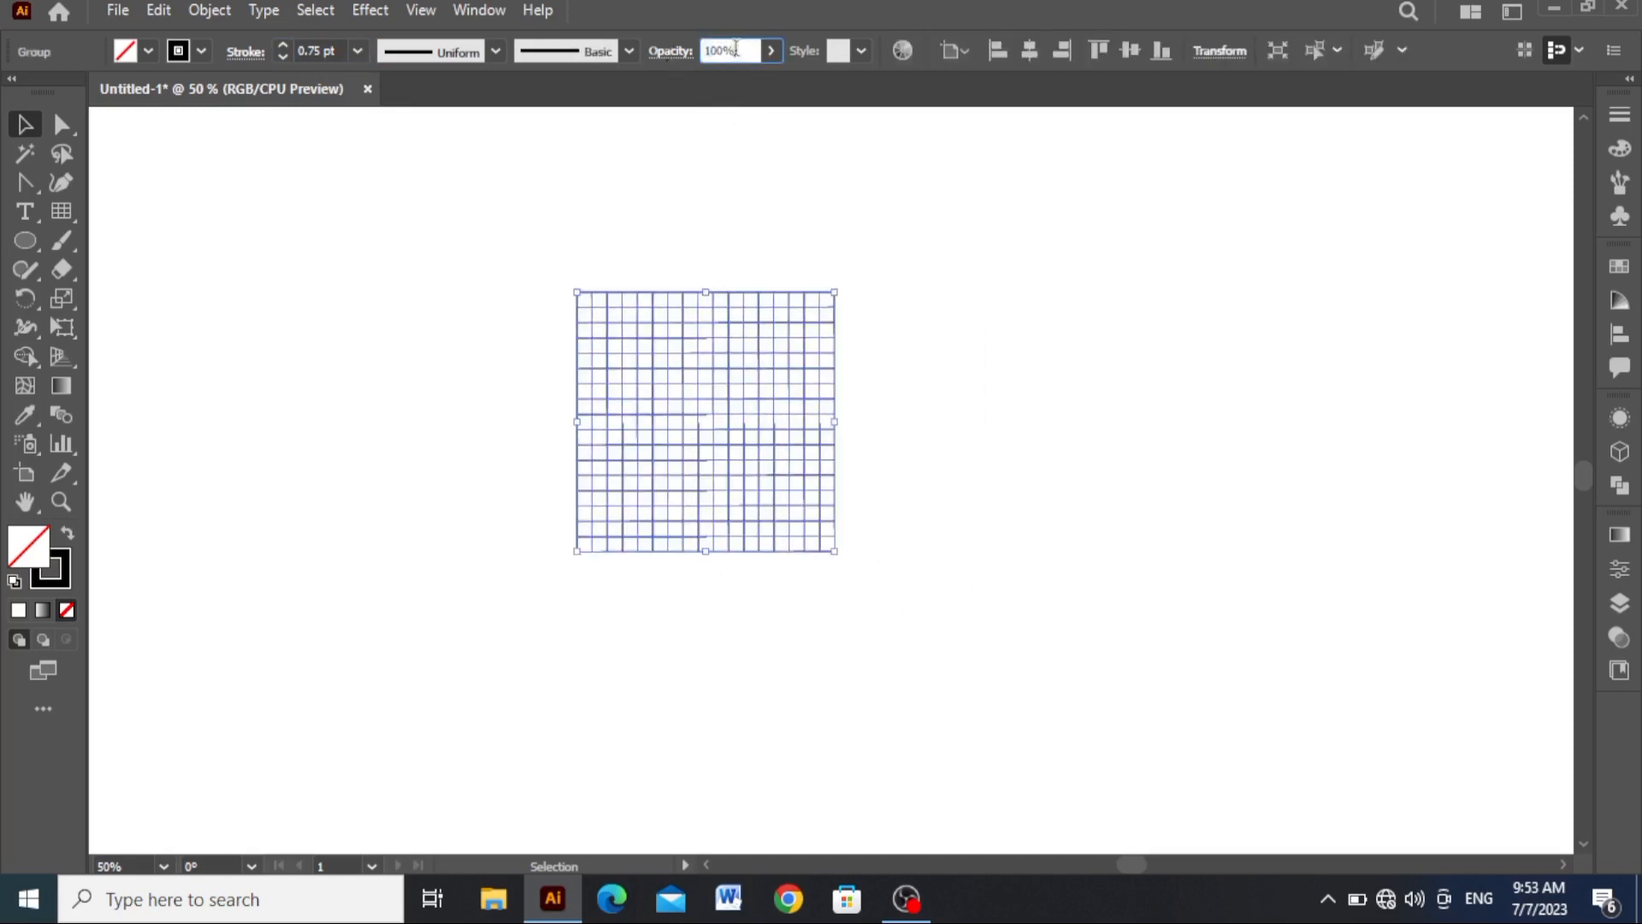
text(30)
key(Return)
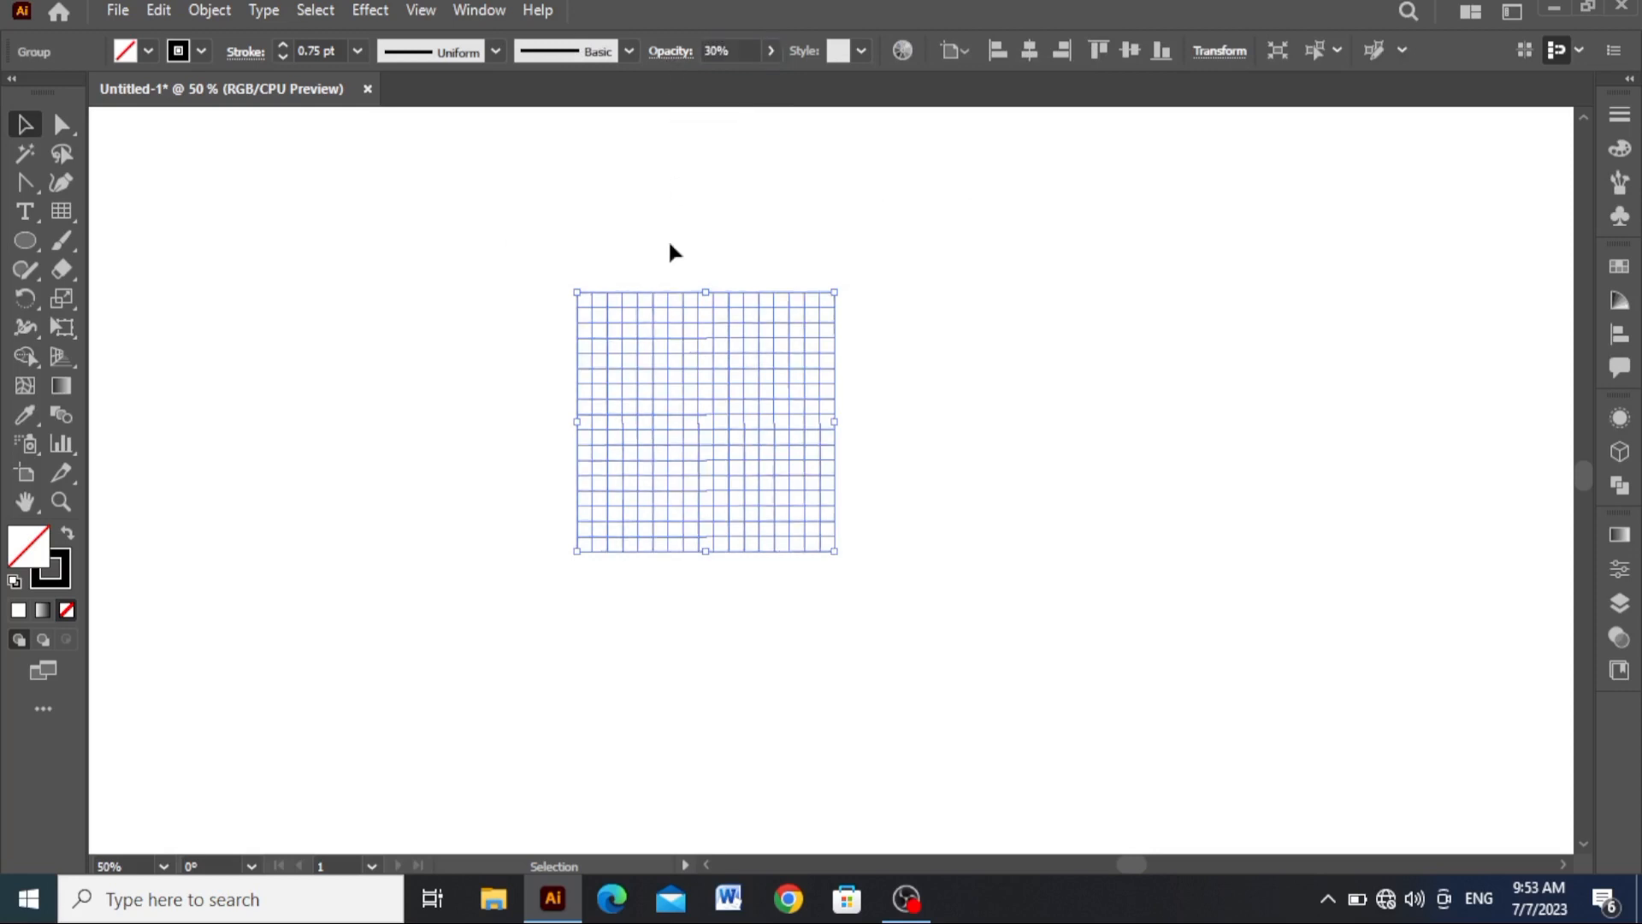
click(441, 455)
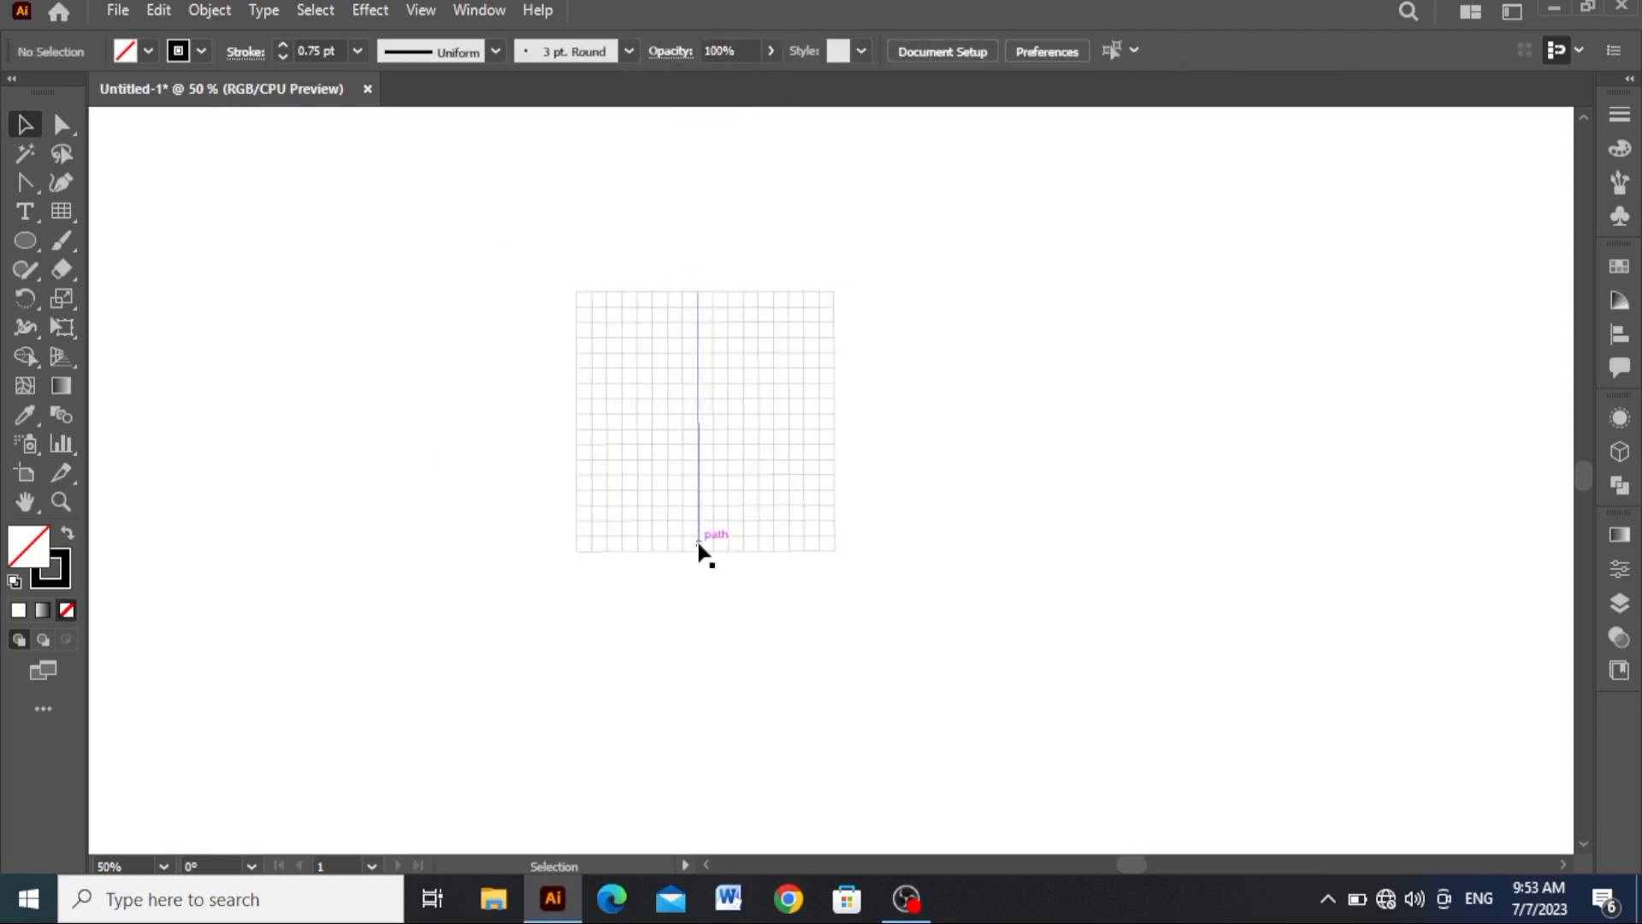
Step: Draw a circle with the Ellipse tool from the grid's centre out to its edges
alt+scroll(701, 548, up, 1)
drag(38, 250, 94, 299)
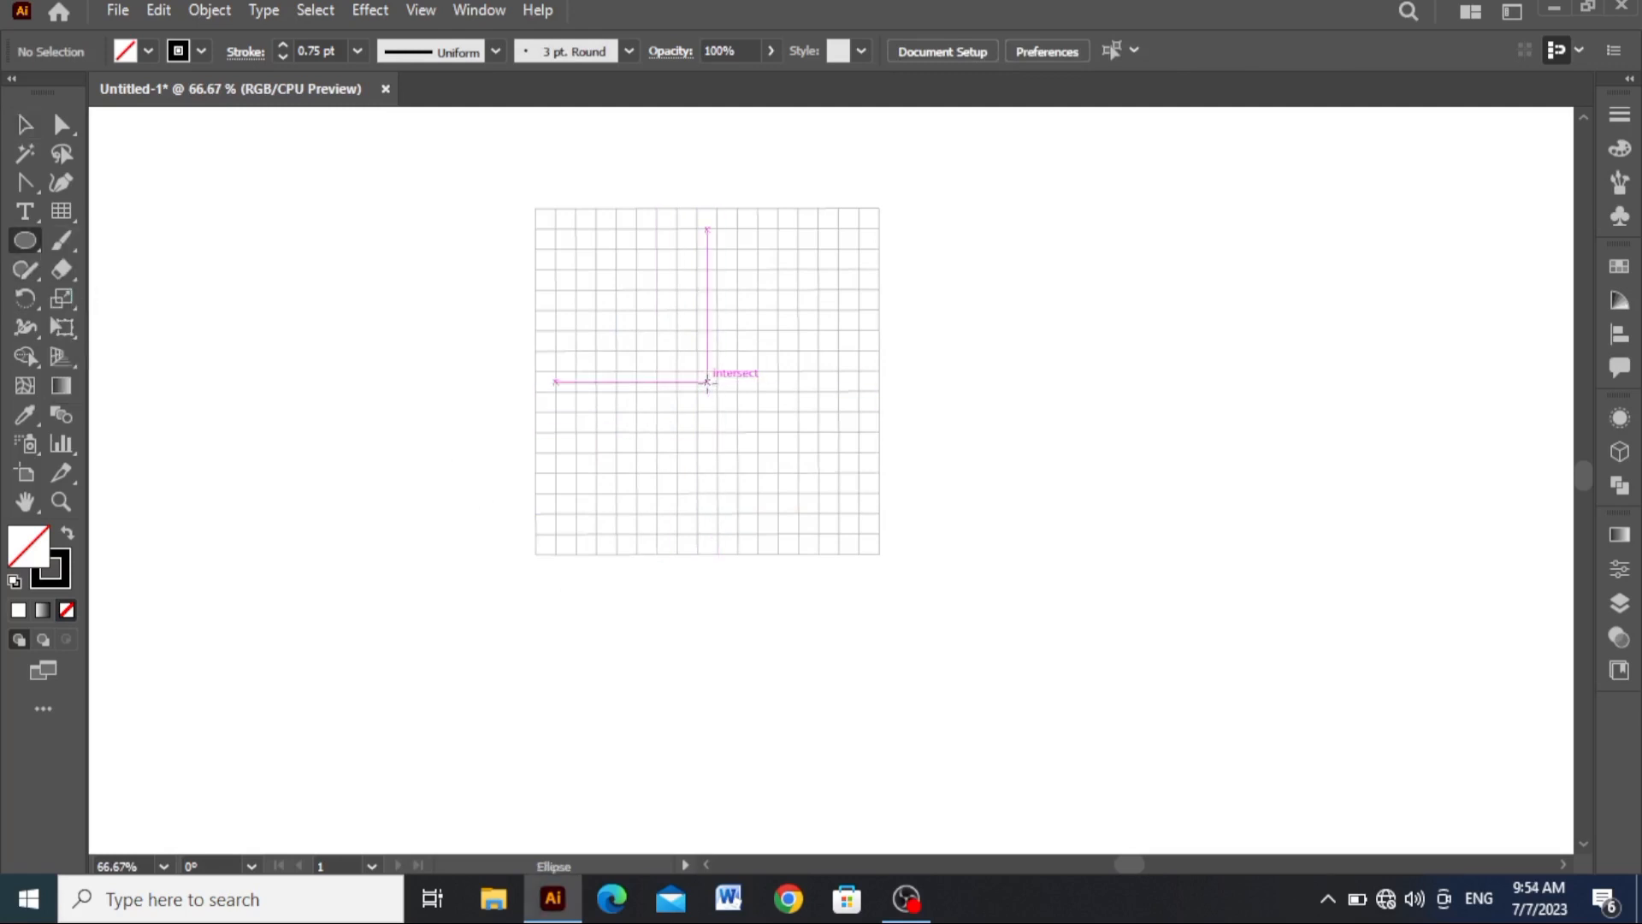
drag(707, 381, 772, 555)
scroll(703, 210, up, 5)
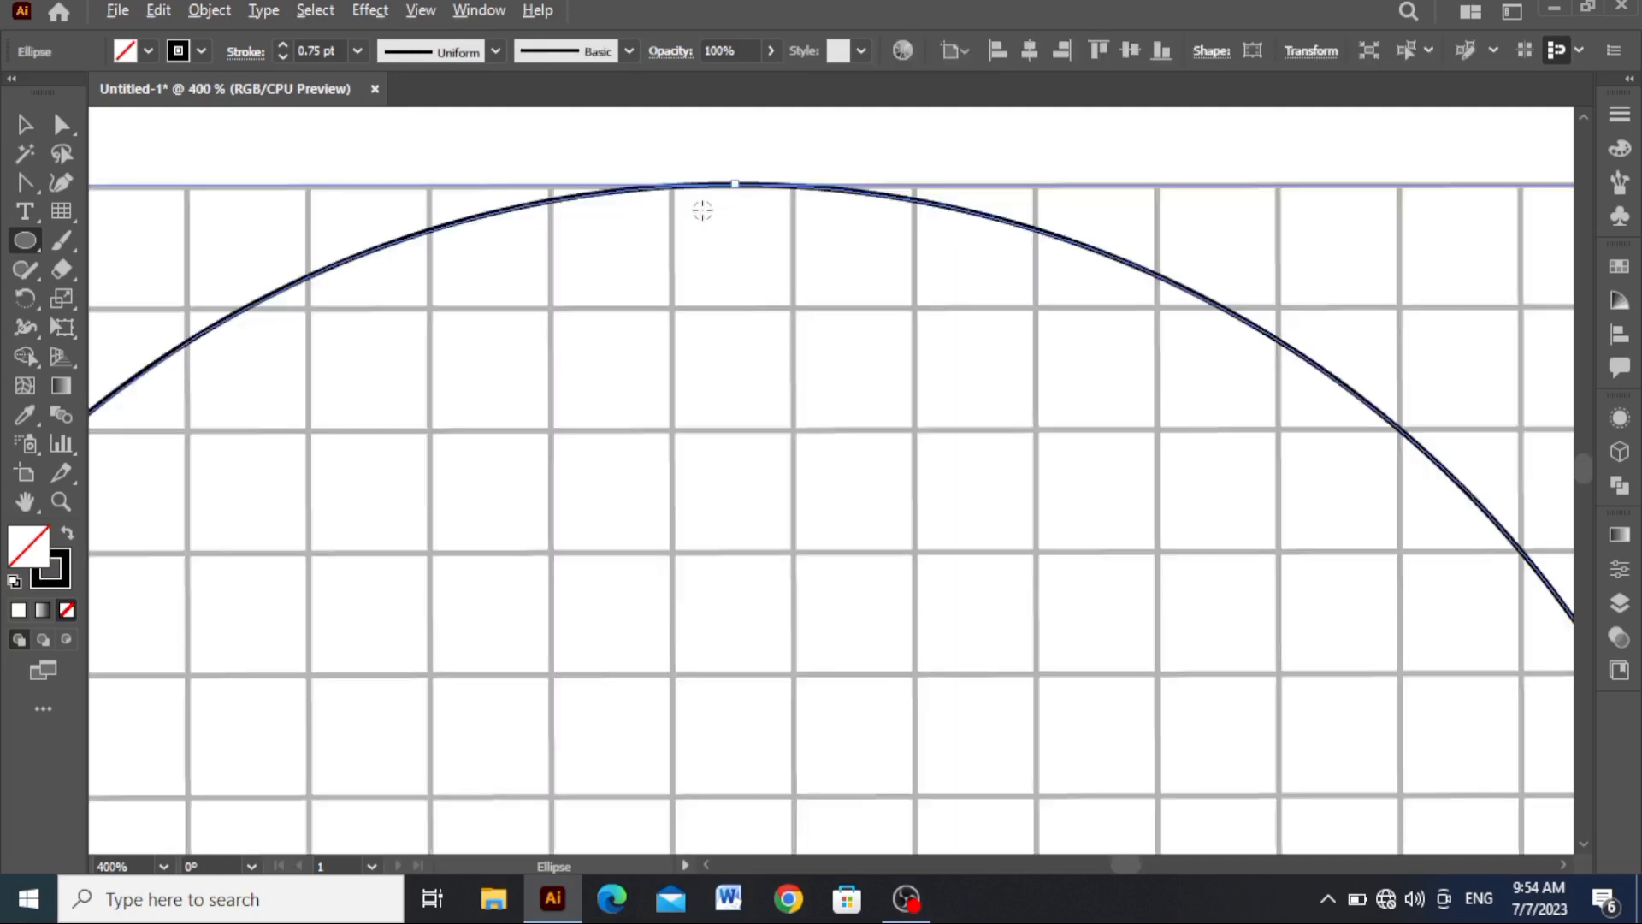
scroll(702, 209, down, 4)
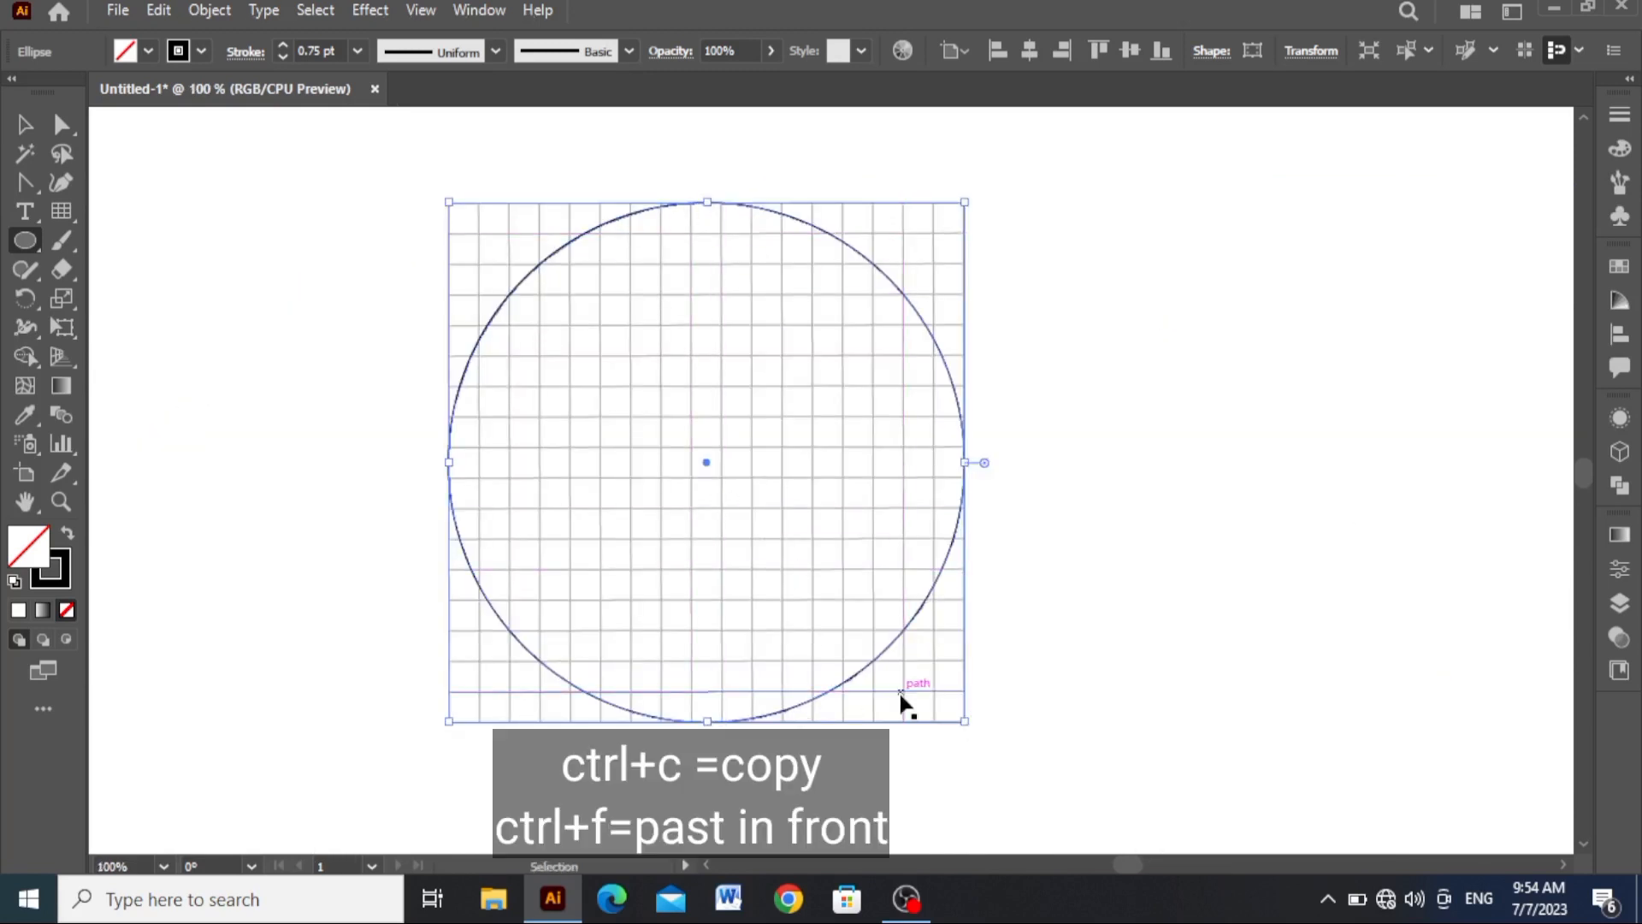
Step: Paste four copies of the circle in front, scaling each from the centre to one grid cell smaller in radius
drag(965, 723, 842, 602)
key(ctrl+c)
key(ctrl+f)
key(ctrl+c)
key(ctrl+f)
key(ctrl+c)
key(ctrl+f)
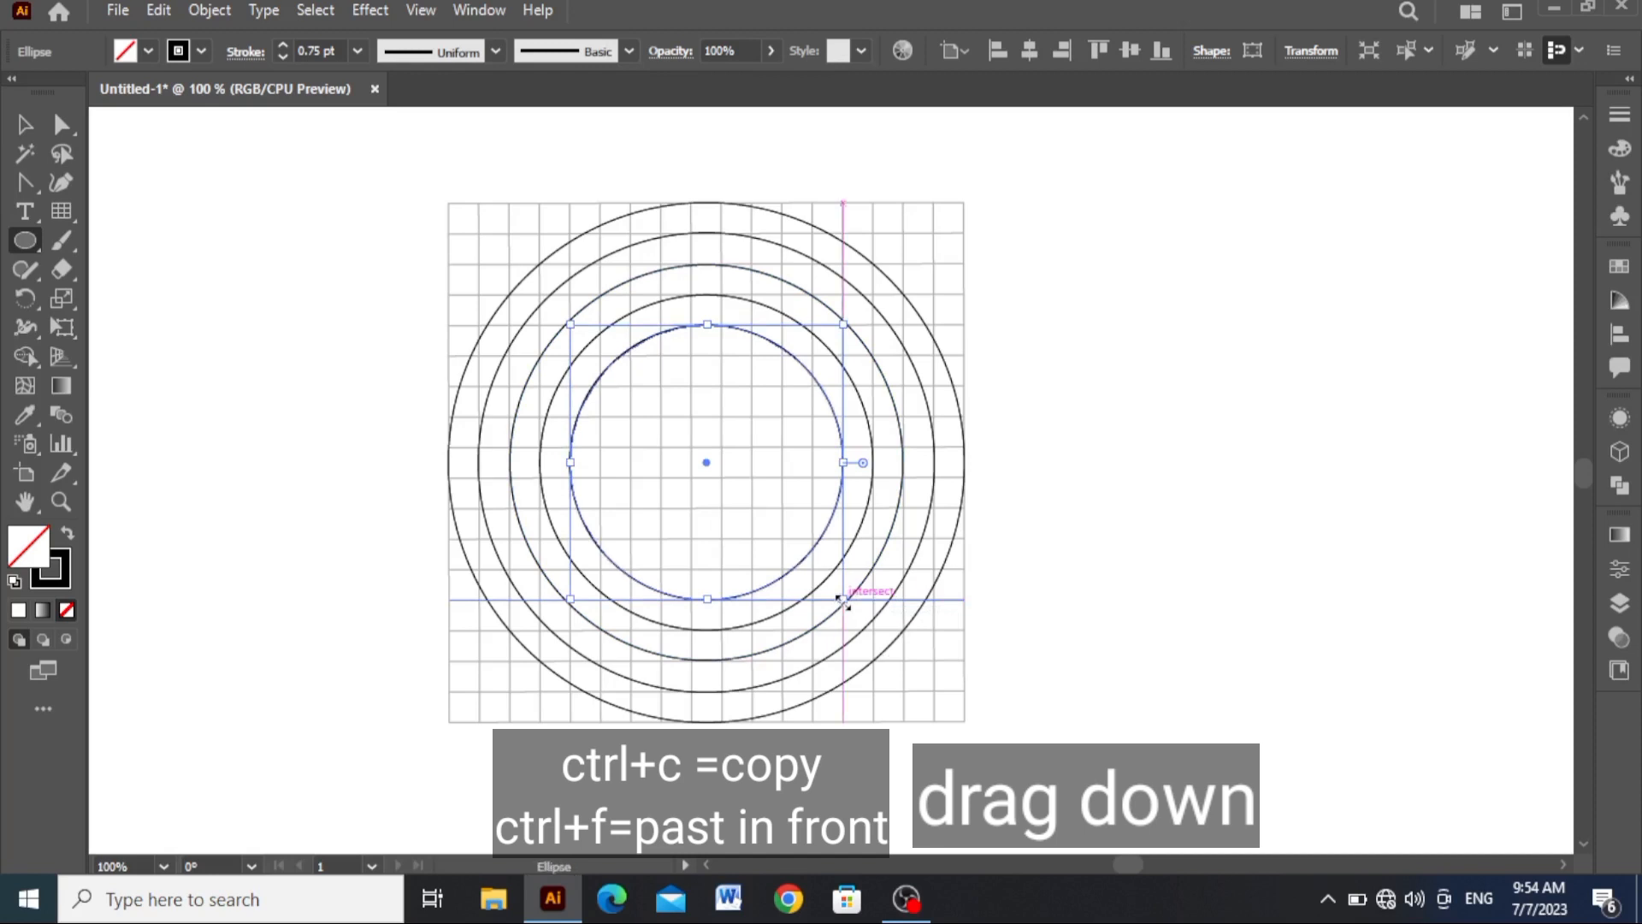
Step: Add two more concentric copies inside the smallest circle, each reduced by one grid cell in radius
key(ctrl+c)
key(ctrl+f)
drag(843, 598, 811, 568)
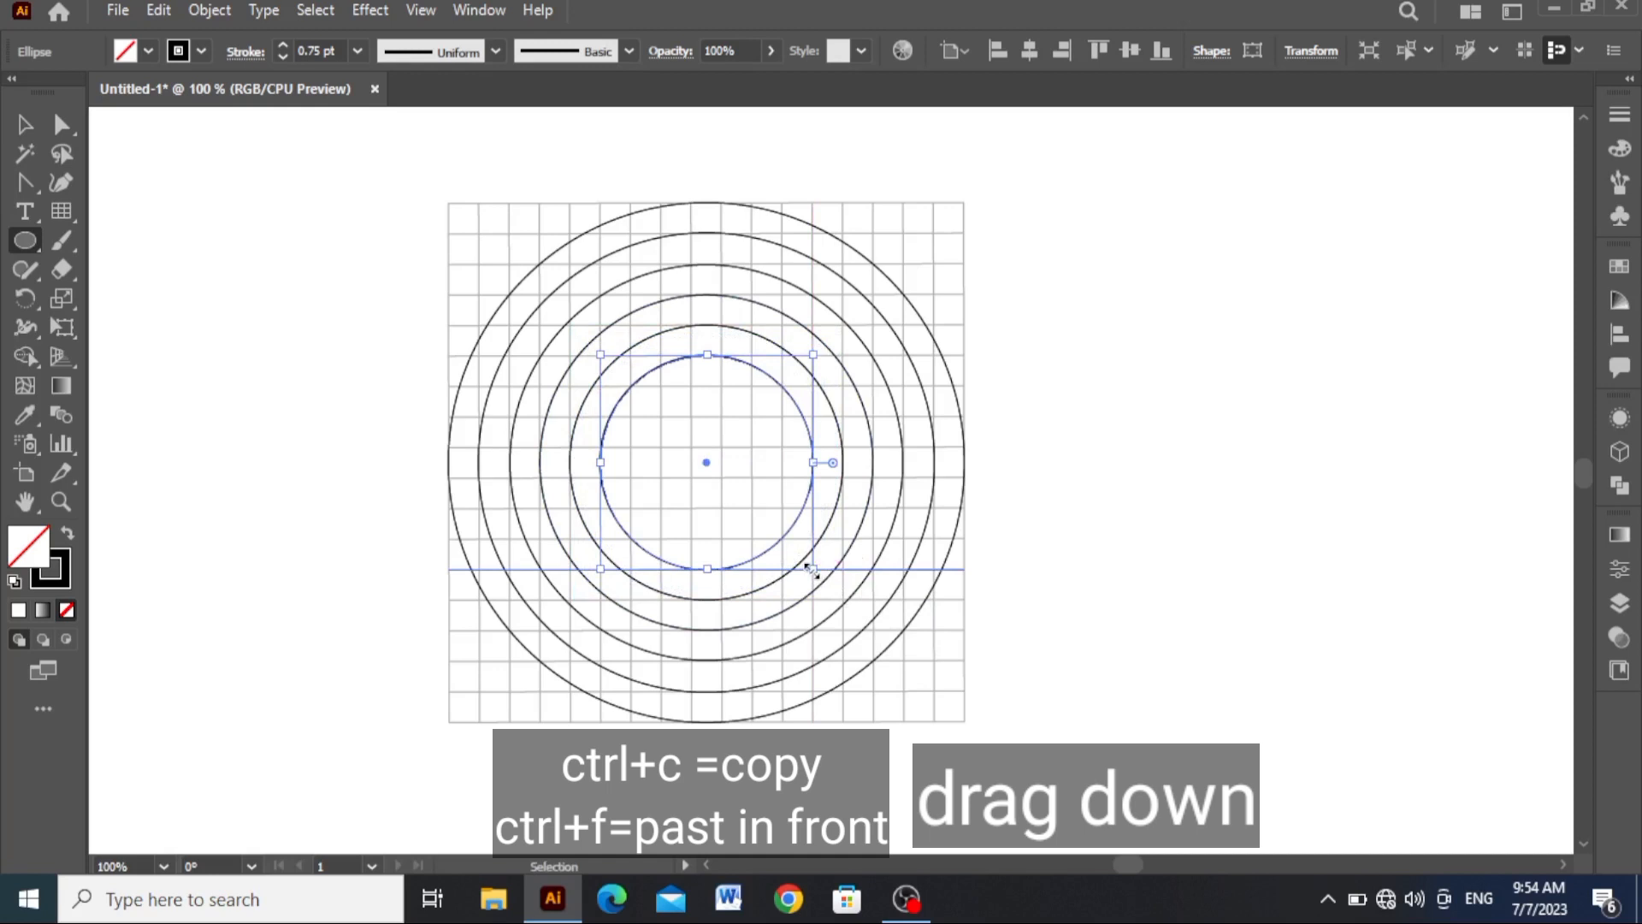
key(ctrl+c)
key(ctrl+f)
drag(811, 569, 783, 539)
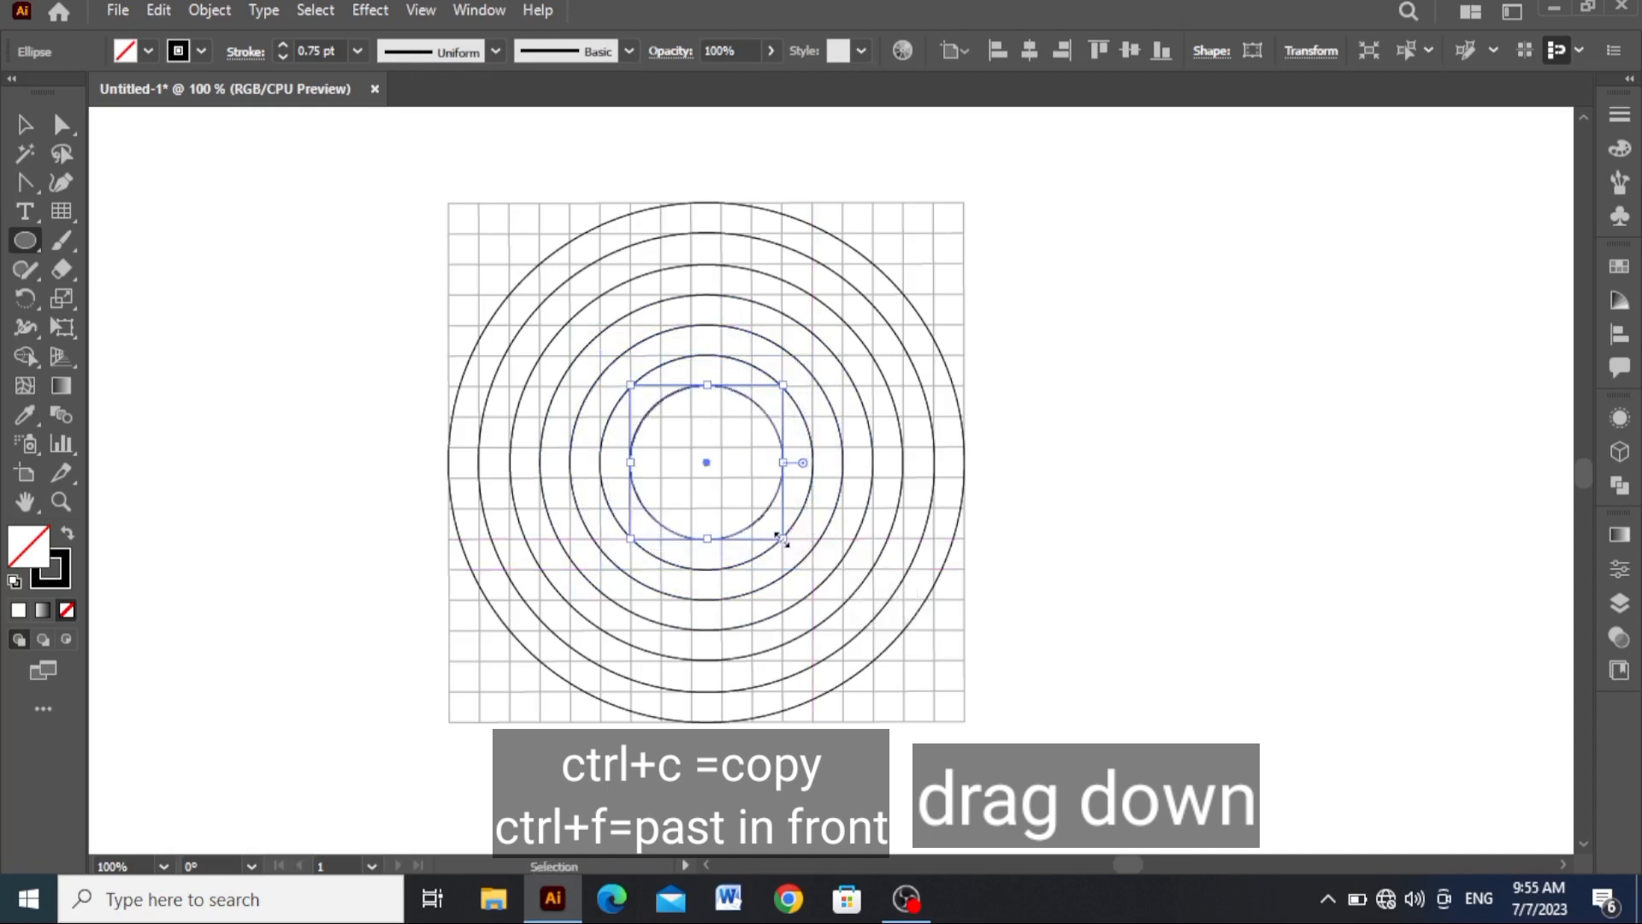
Step: Complete the concentric set with two innermost circles, the smallest fitting the grid's central cell
key(ctrl+c)
key(ctrl+f)
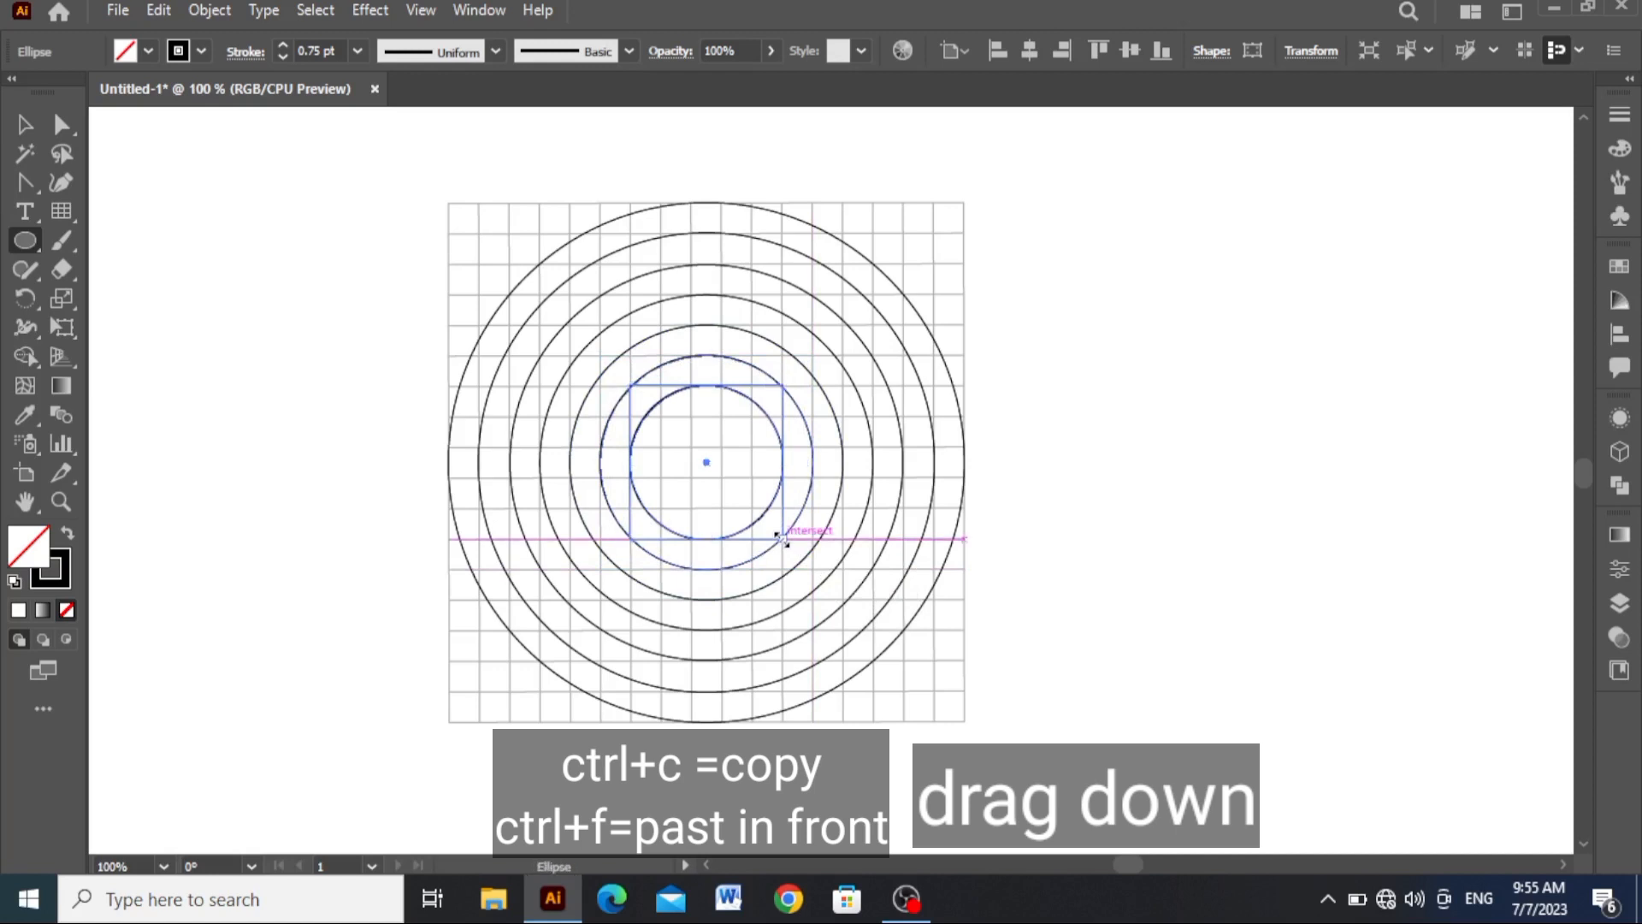
drag(782, 537, 724, 477)
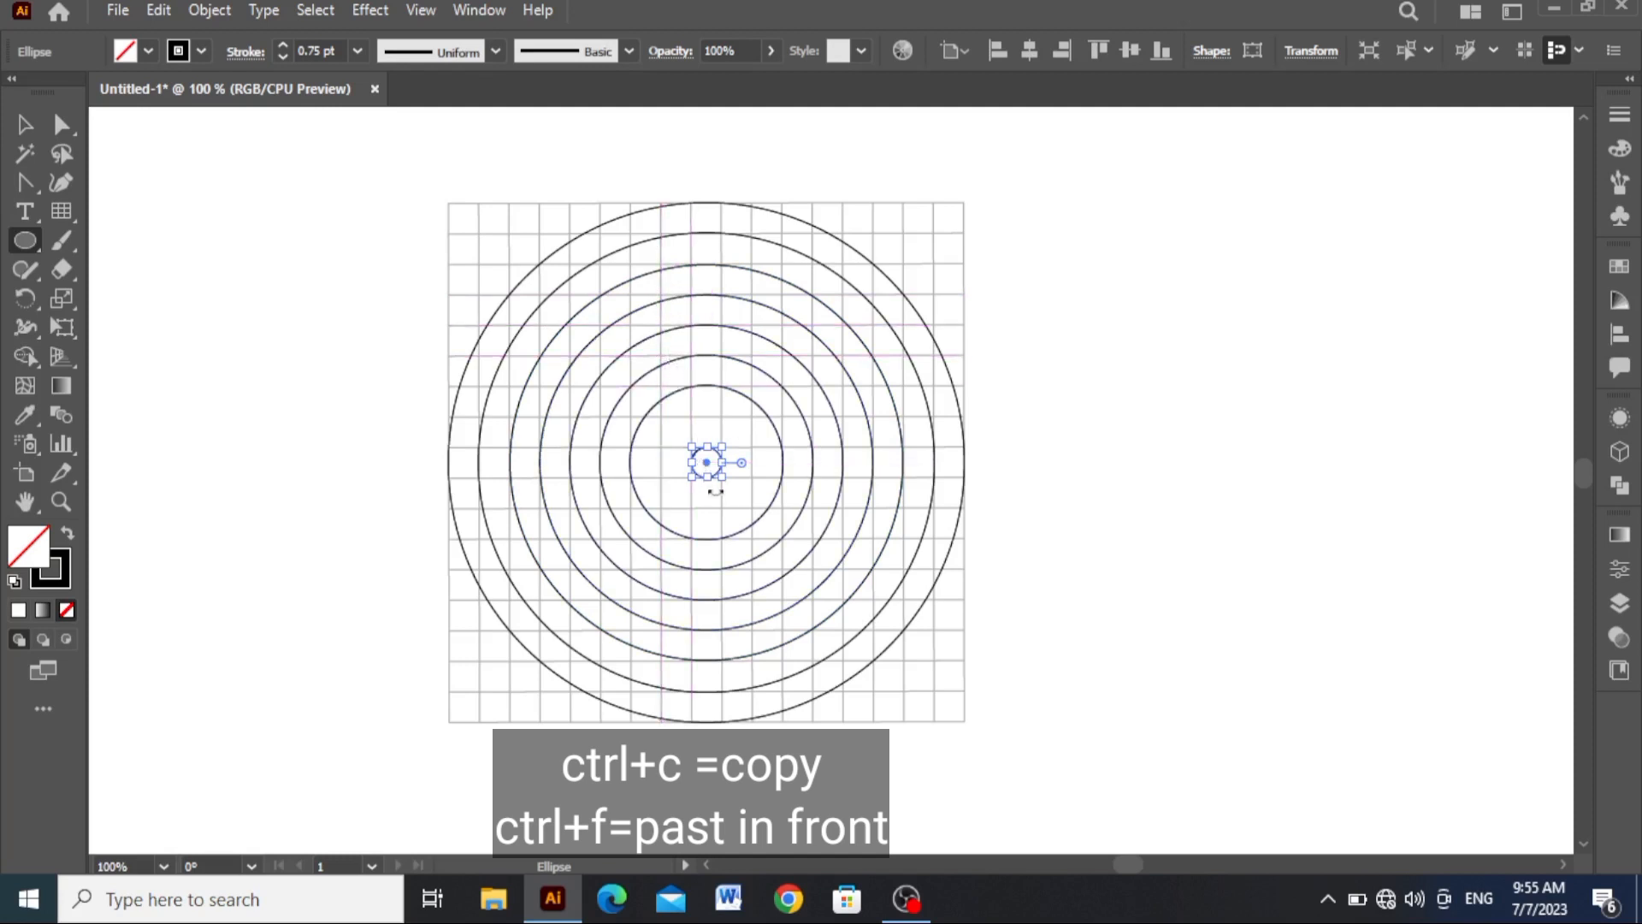
mouse_move(707, 462)
mouse_down()
mouse_move(751, 508)
mouse_move(722, 478)
mouse_up()
key(ctrl+f)
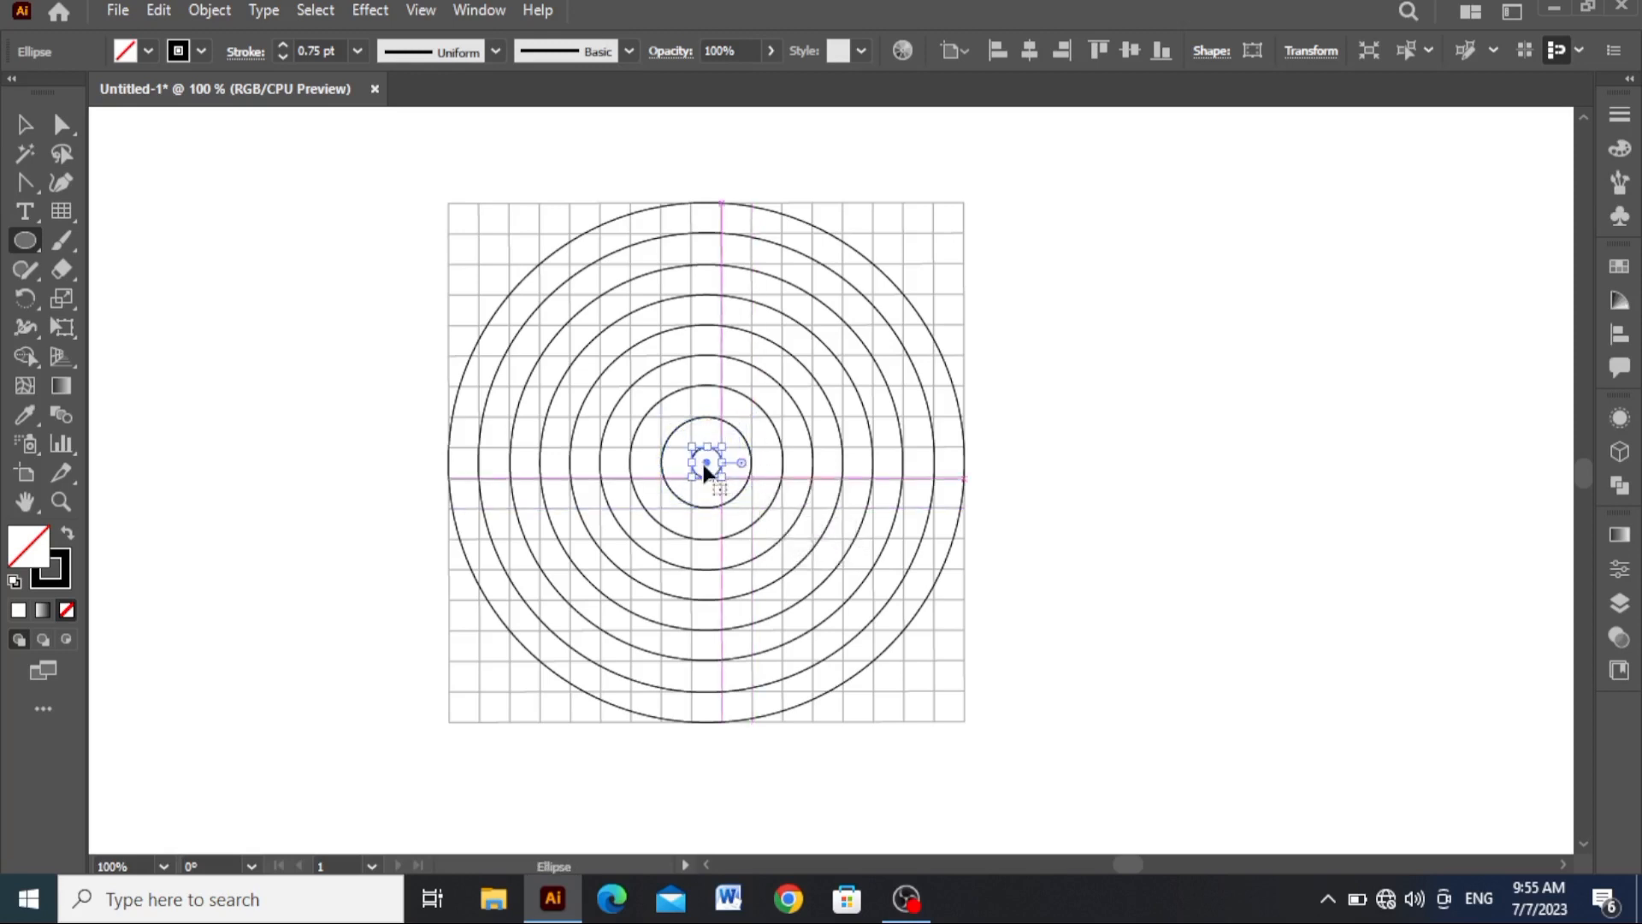
Step: Delete the rectangular grid behind the concentric circles
click(24, 125)
click(319, 452)
click(502, 256)
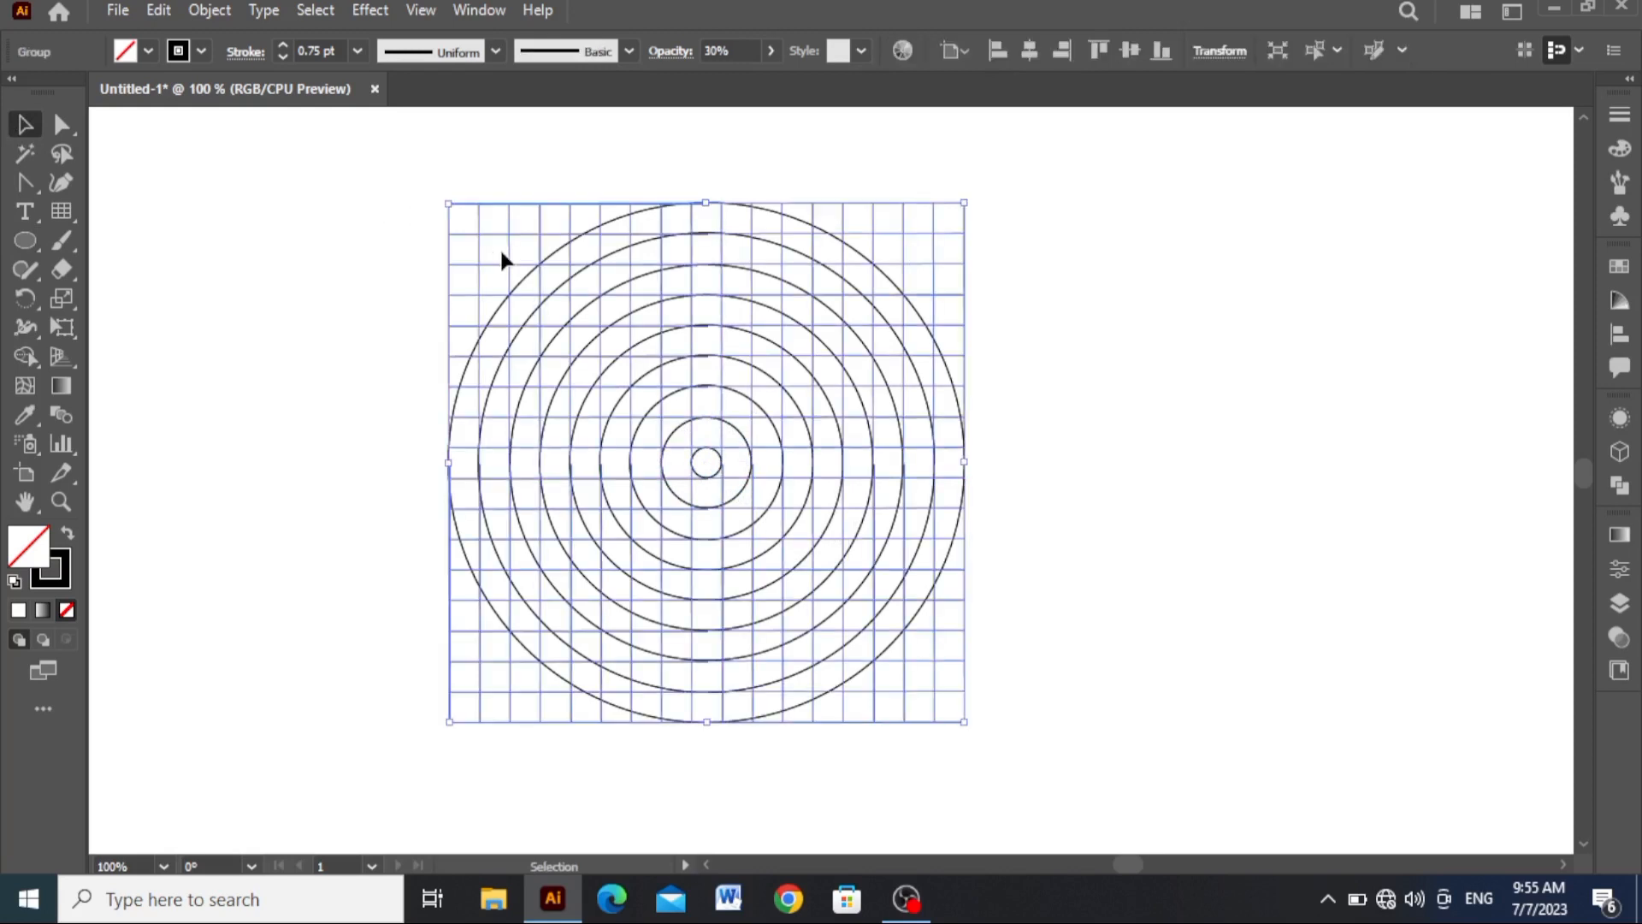
click(430, 222)
click(458, 202)
key(Delete)
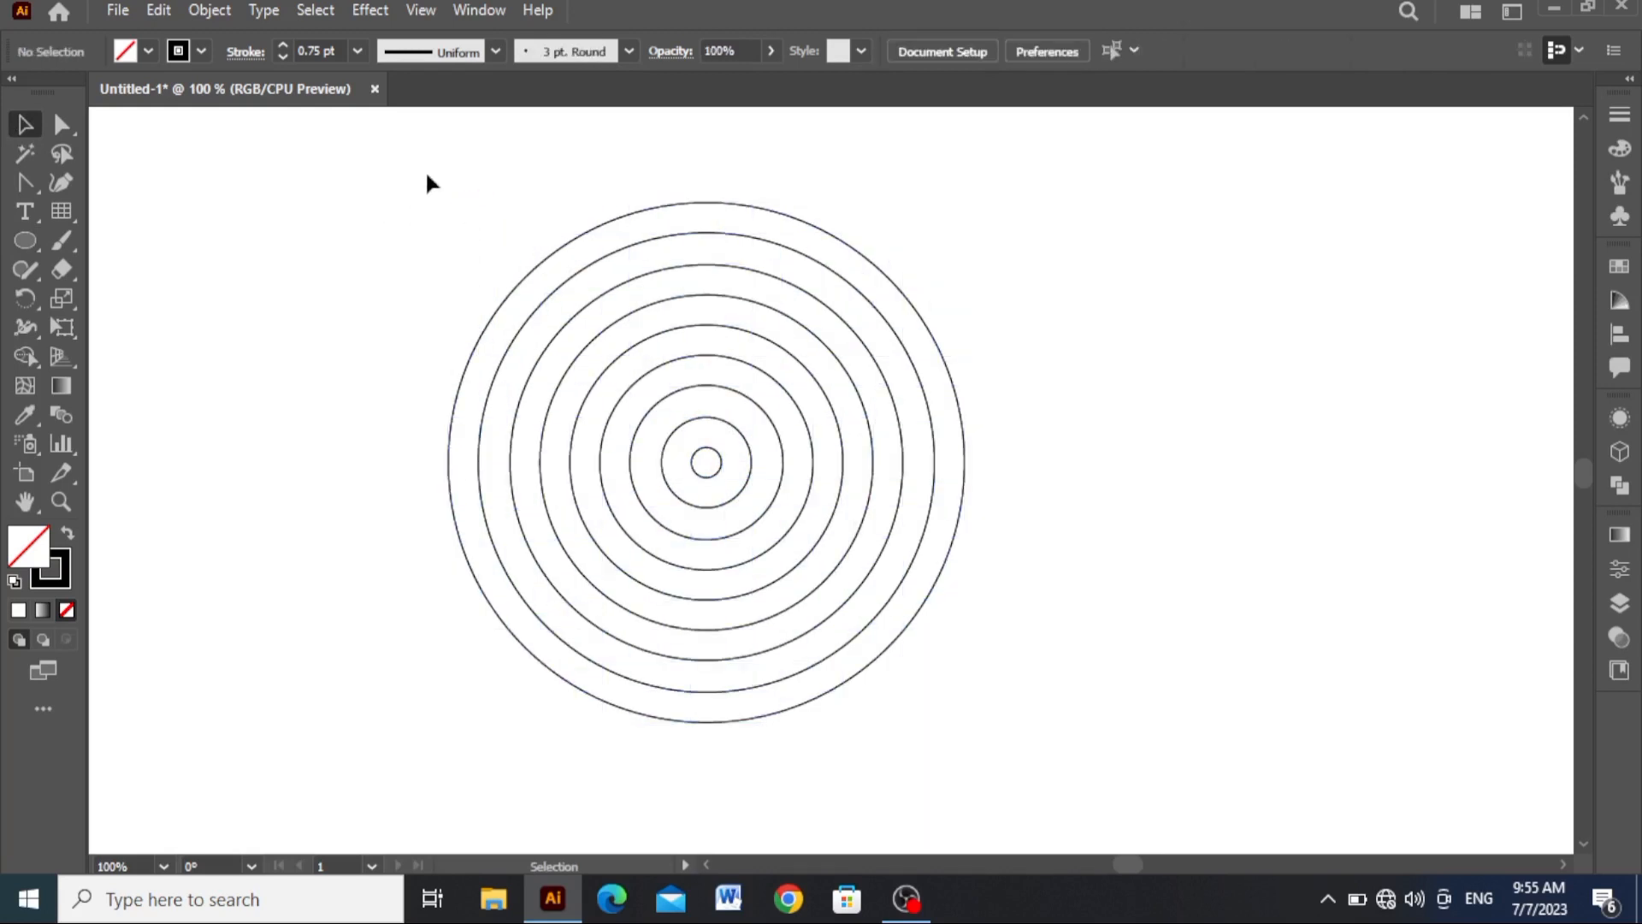
Step: Copy all the concentric circles, paste them in front and move the copy left until its outer edge meets the original's smallest circle
drag(427, 177, 1057, 737)
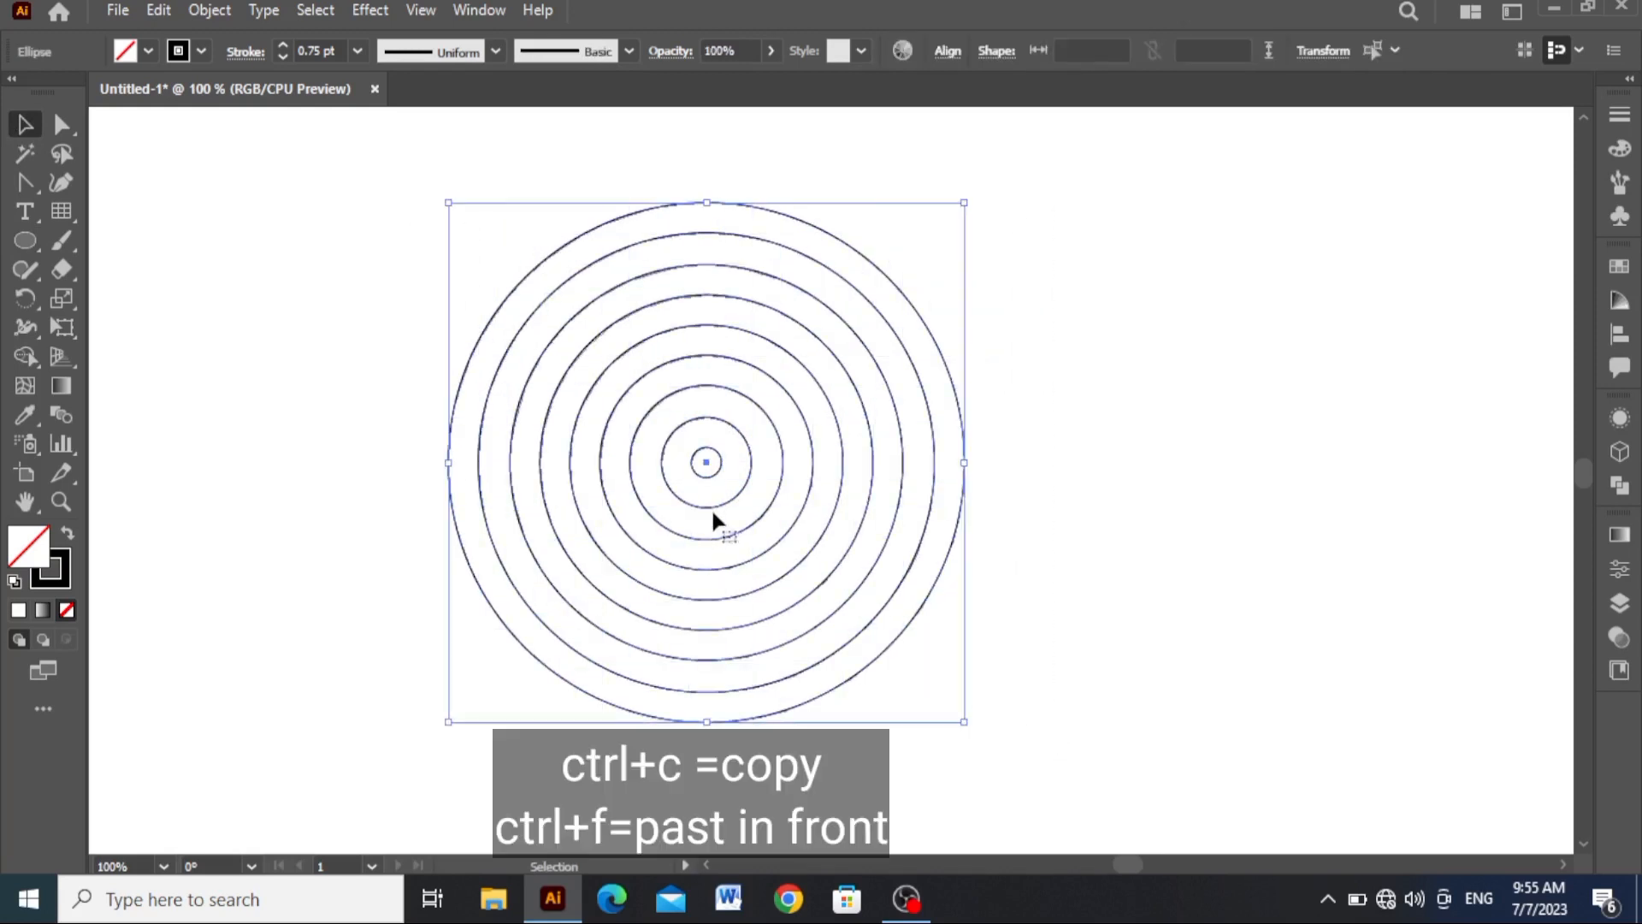
click(157, 12)
click(201, 128)
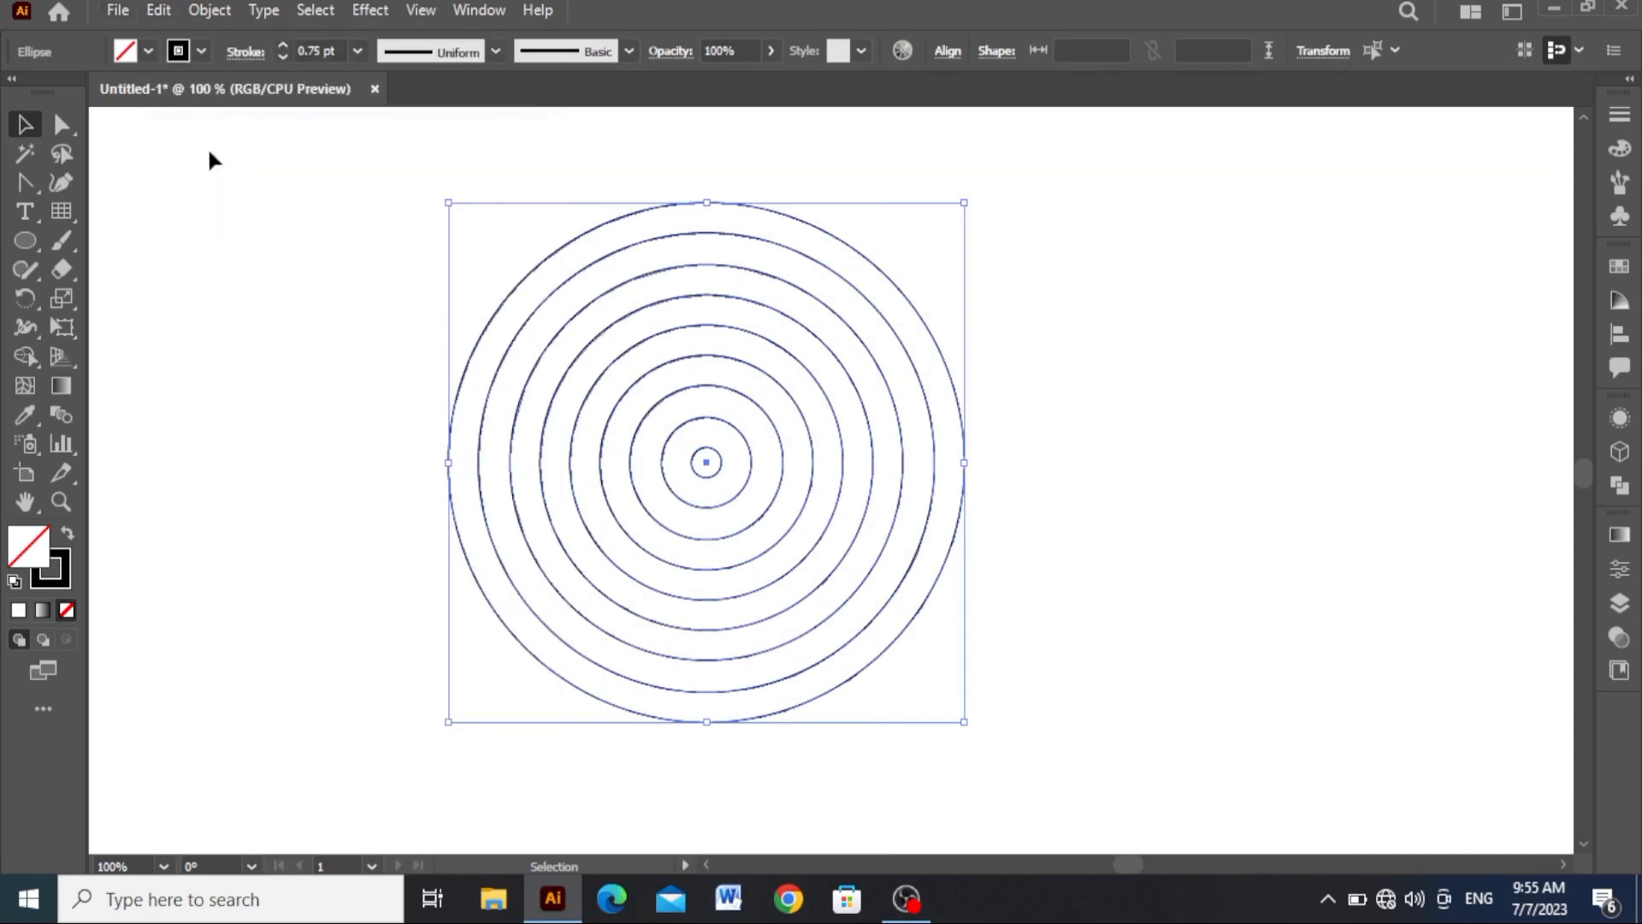
click(161, 10)
click(218, 178)
drag(705, 463, 433, 445)
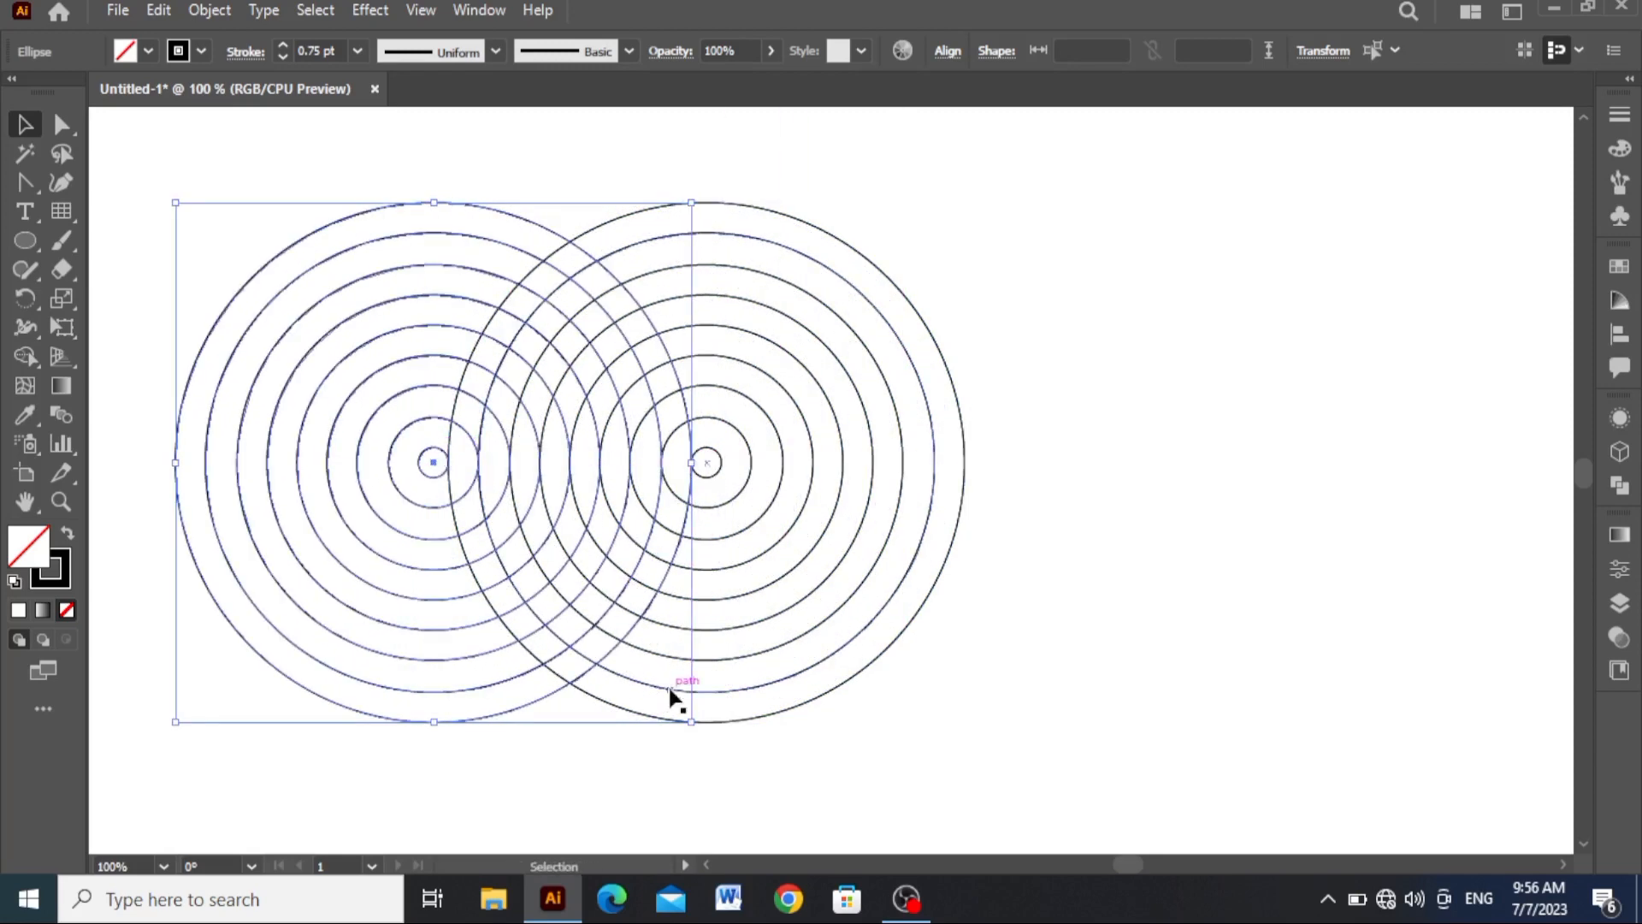
Step: Extend the left circle set outward with evenly spaced larger copies of its outermost circle, up to the right set's far edge
click(531, 806)
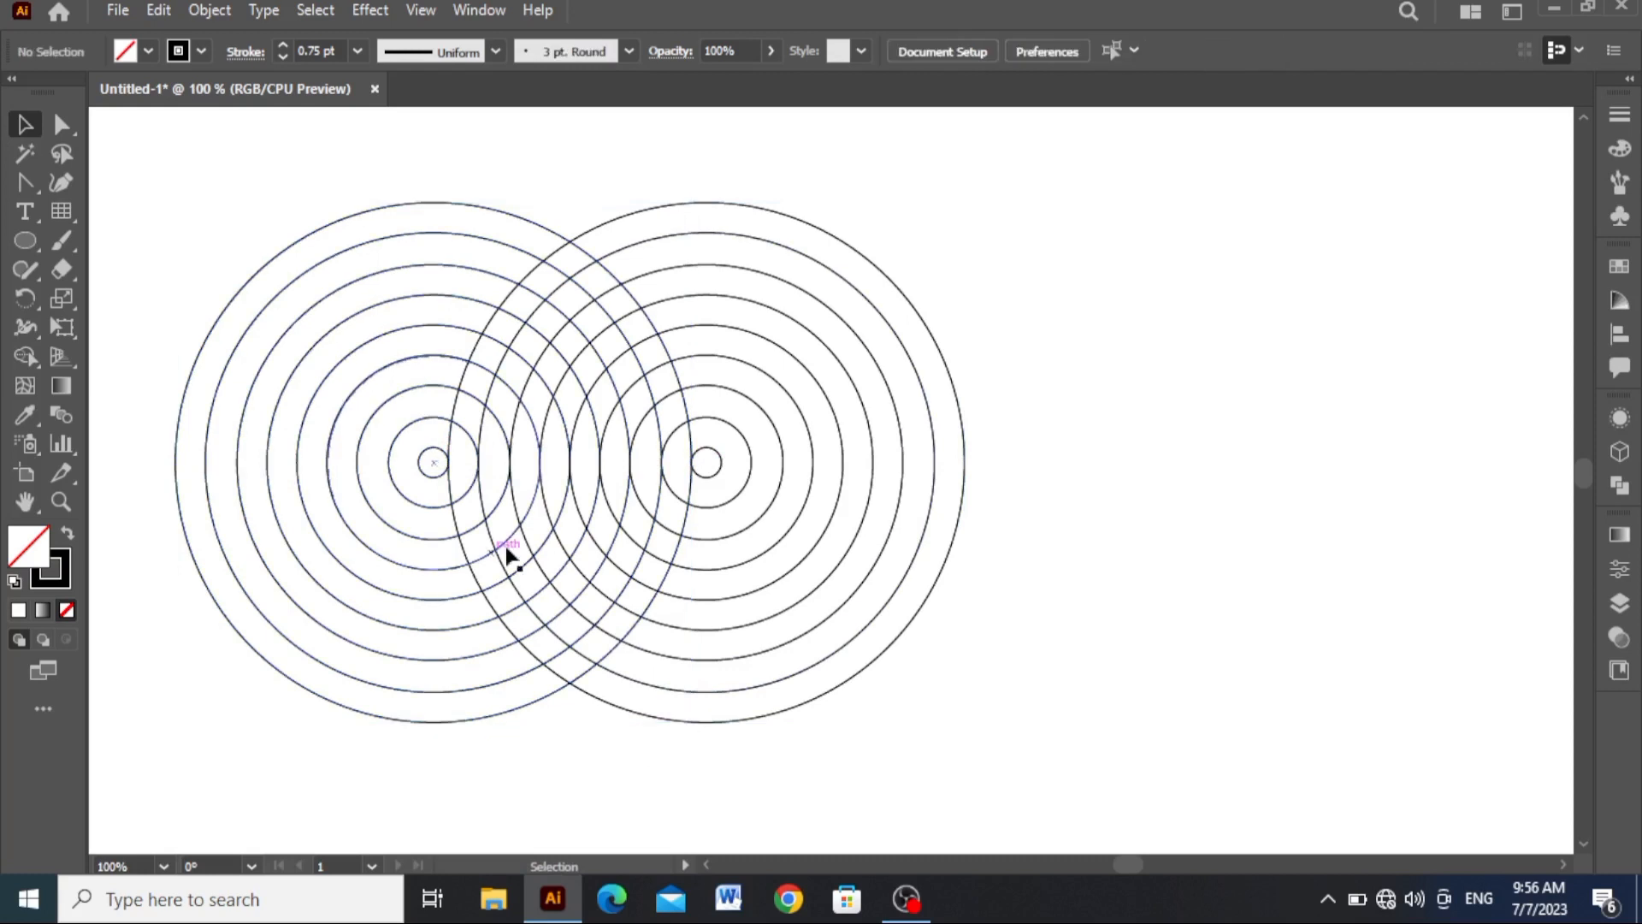
click(506, 718)
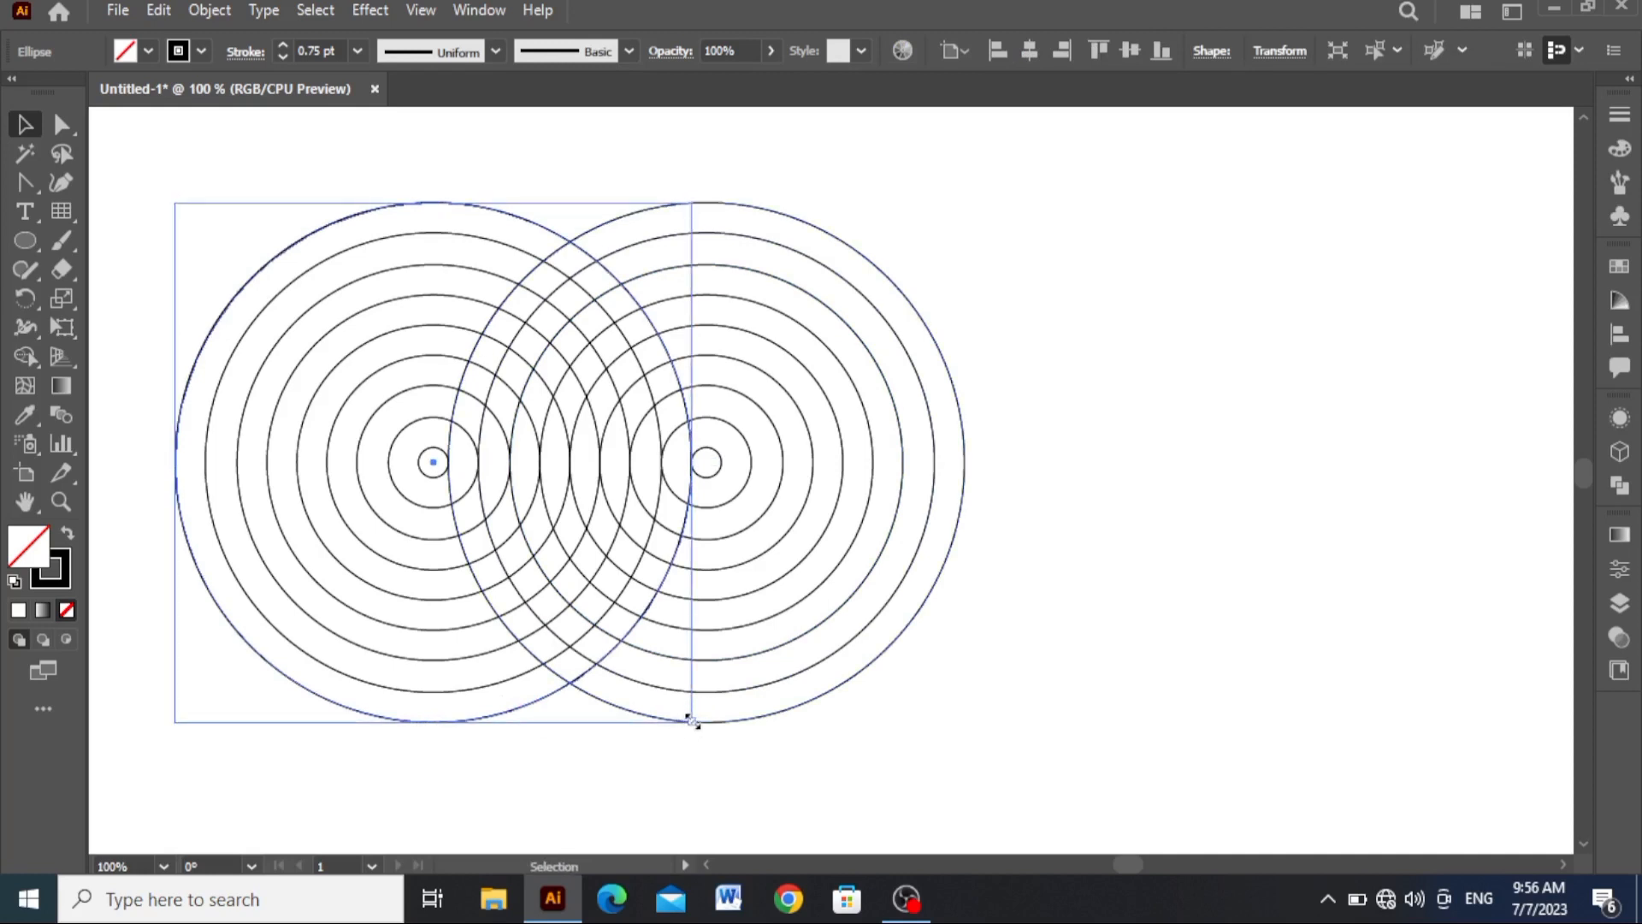
drag(693, 720, 820, 779)
key(ctrl+c)
key(ctrl+f)
key(ctrl+c)
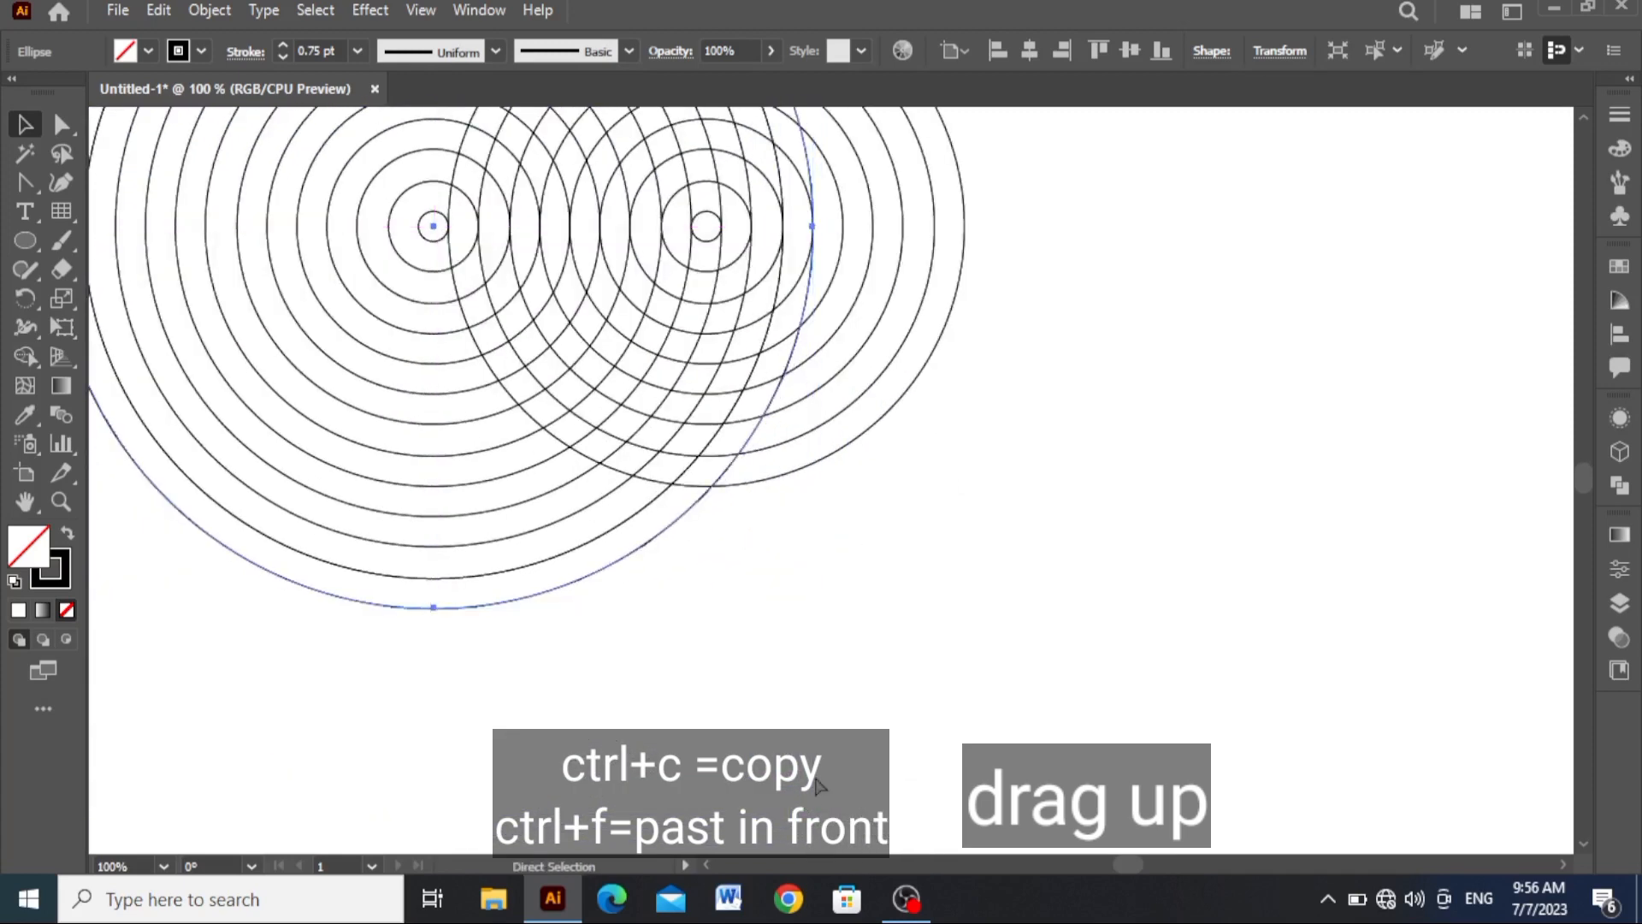
key(ctrl+f)
drag(810, 614, 963, 761)
Step: Select all the circles, check them in Outline view and switch back to Preview
scroll(734, 730, down, 3)
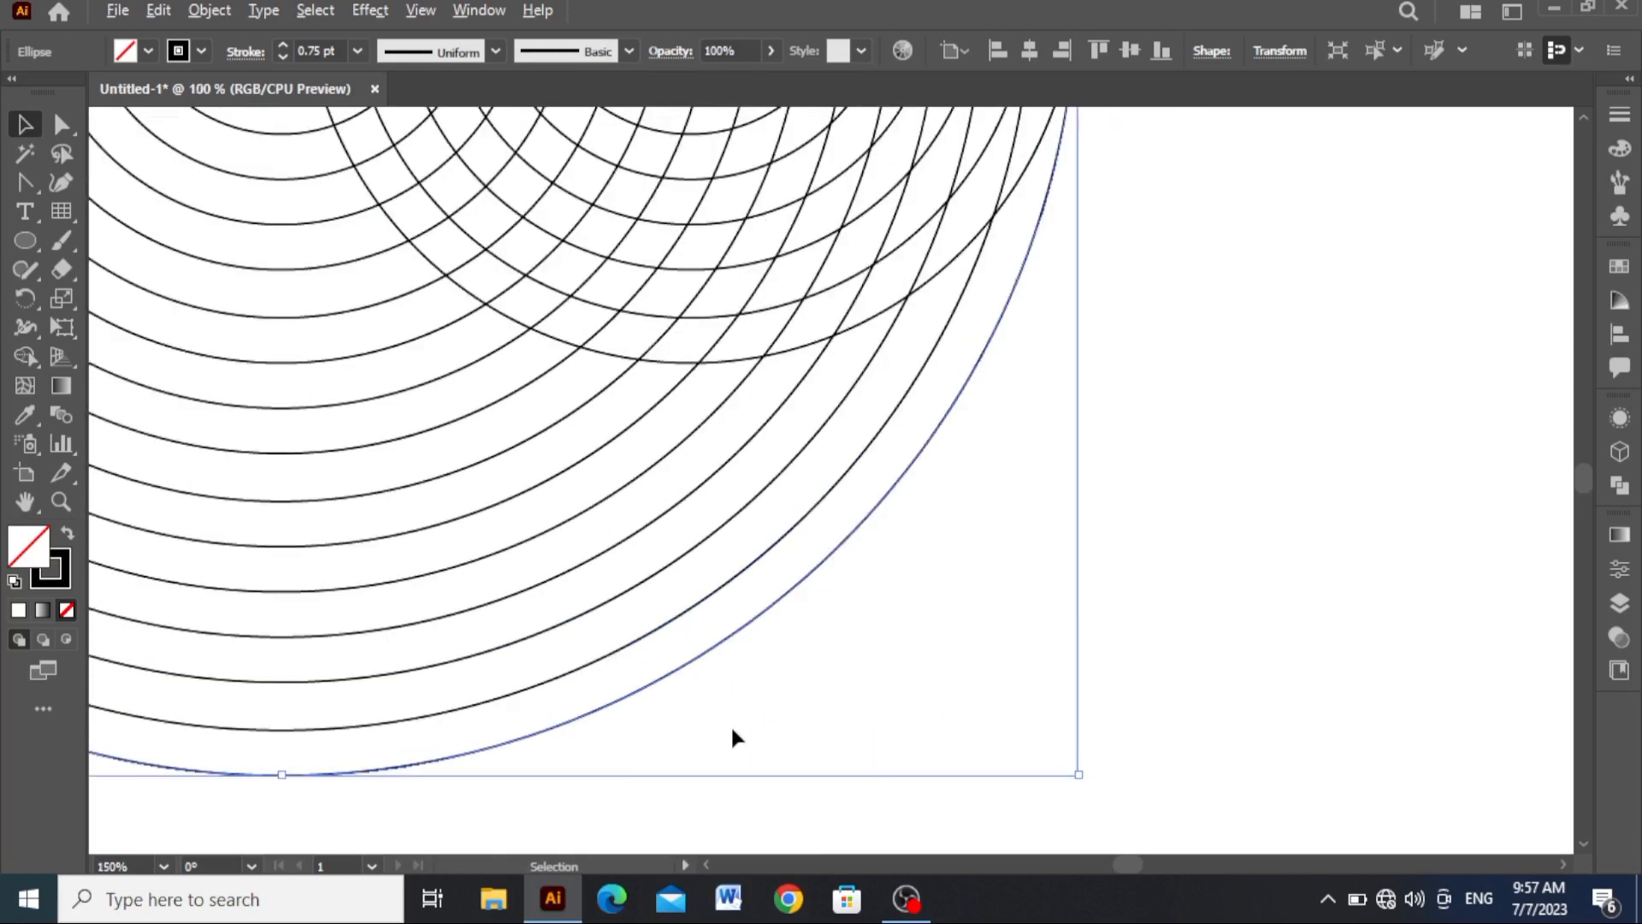
drag(166, 204, 939, 769)
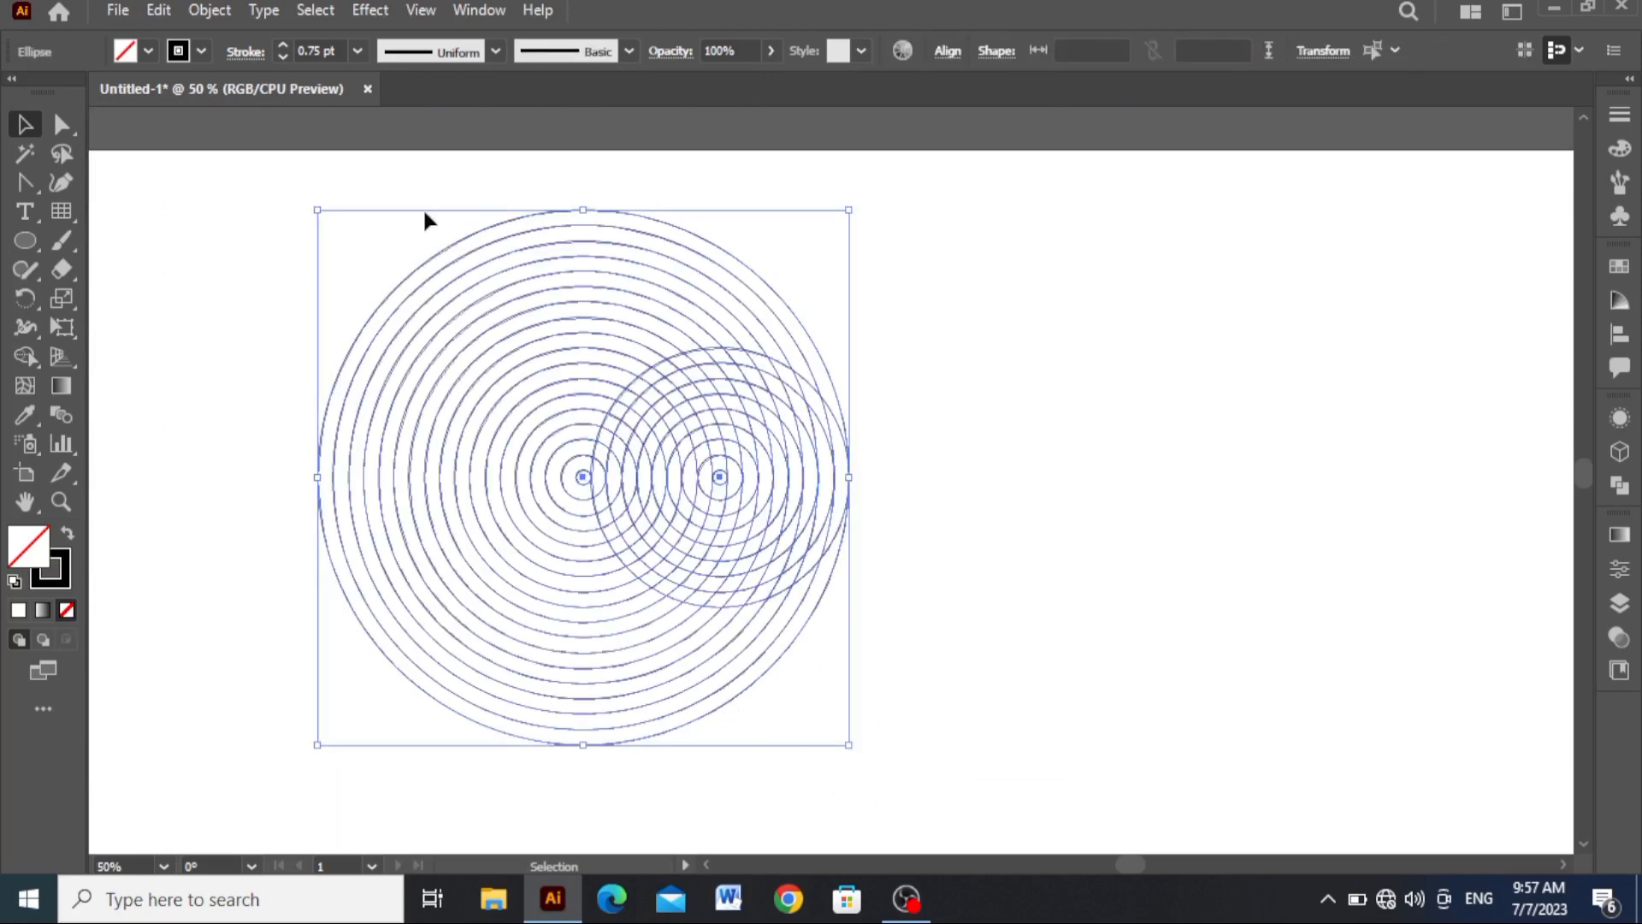
click(420, 10)
click(504, 29)
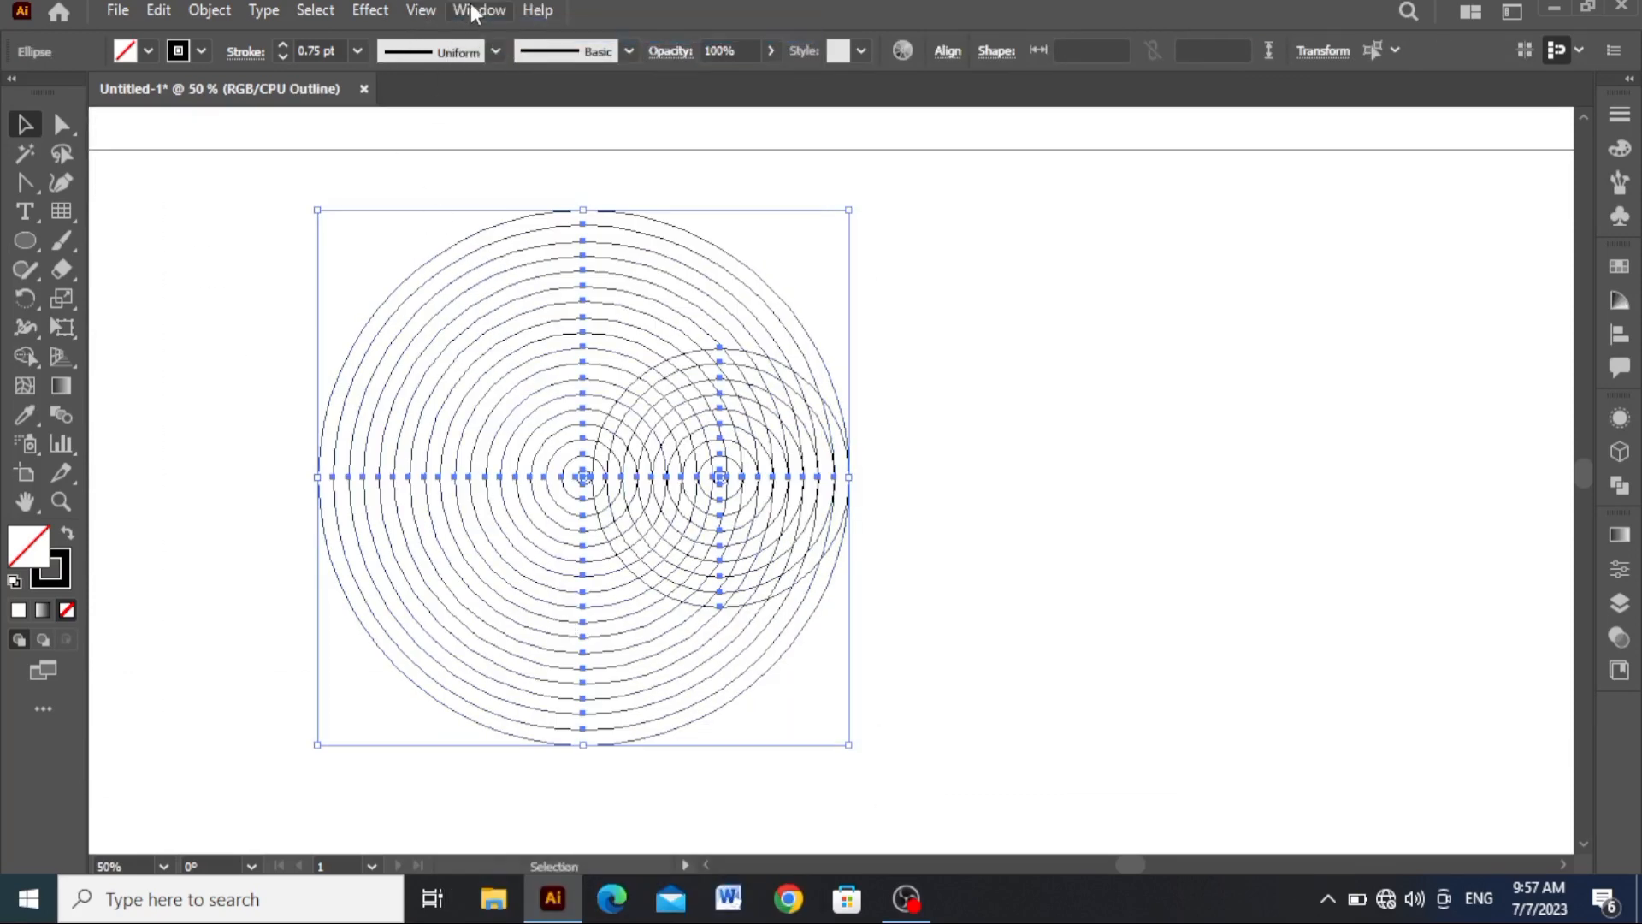
click(420, 9)
click(509, 53)
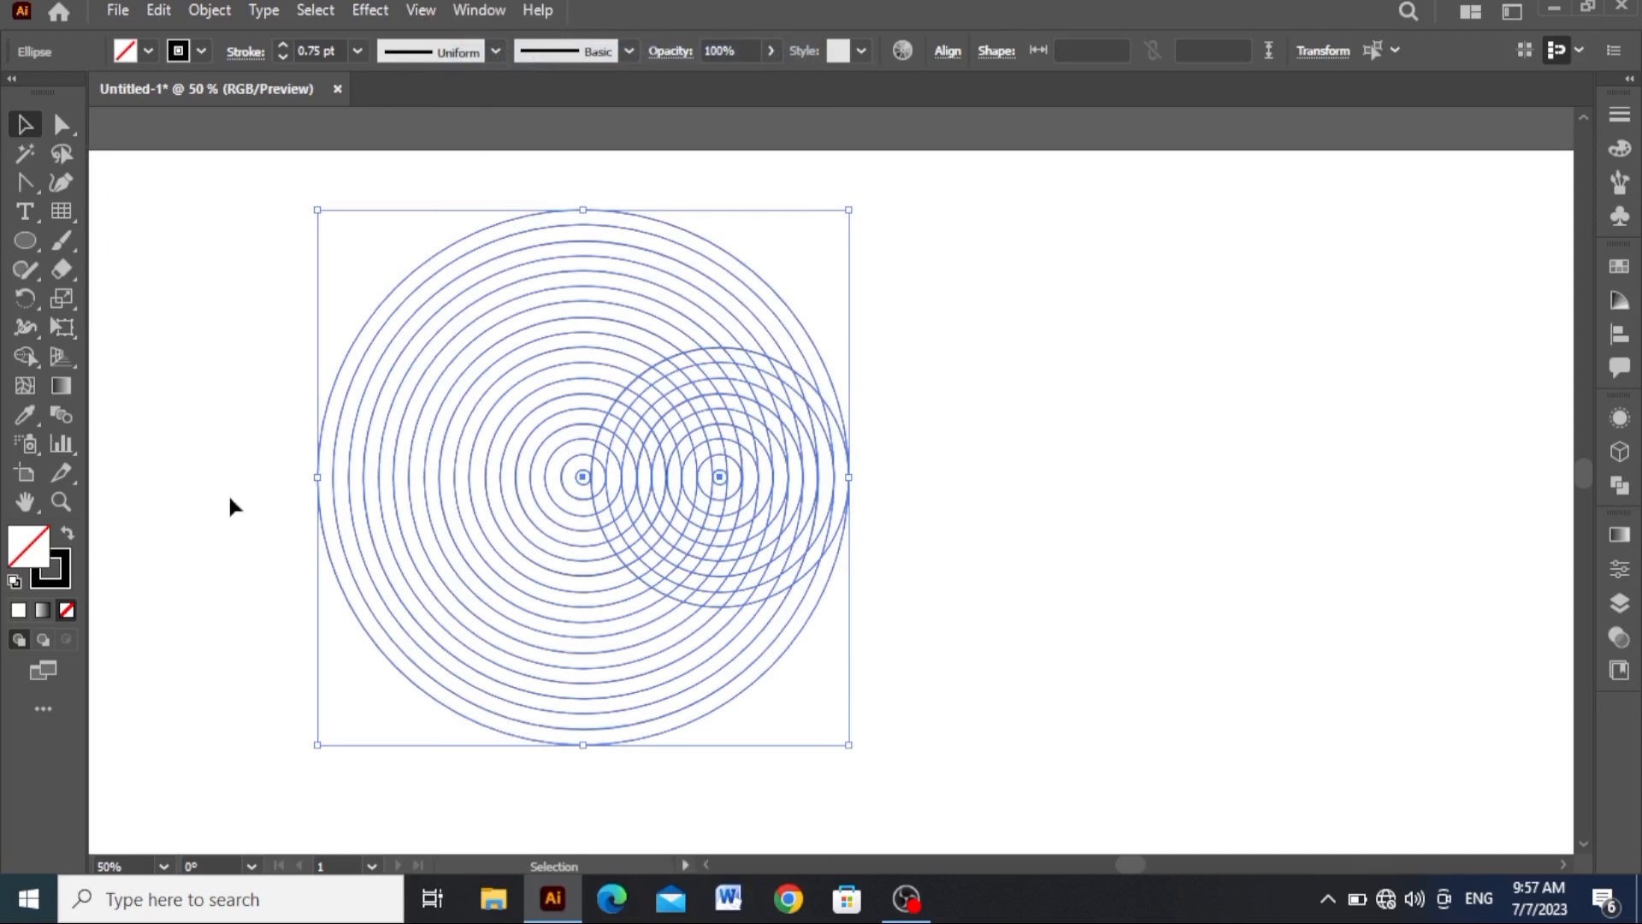
Step: Move both circle sets slightly down and to the right, and split all the overlapping circles with Pathfinder Divide
drag(582, 477, 642, 502)
click(257, 440)
drag(220, 282, 993, 723)
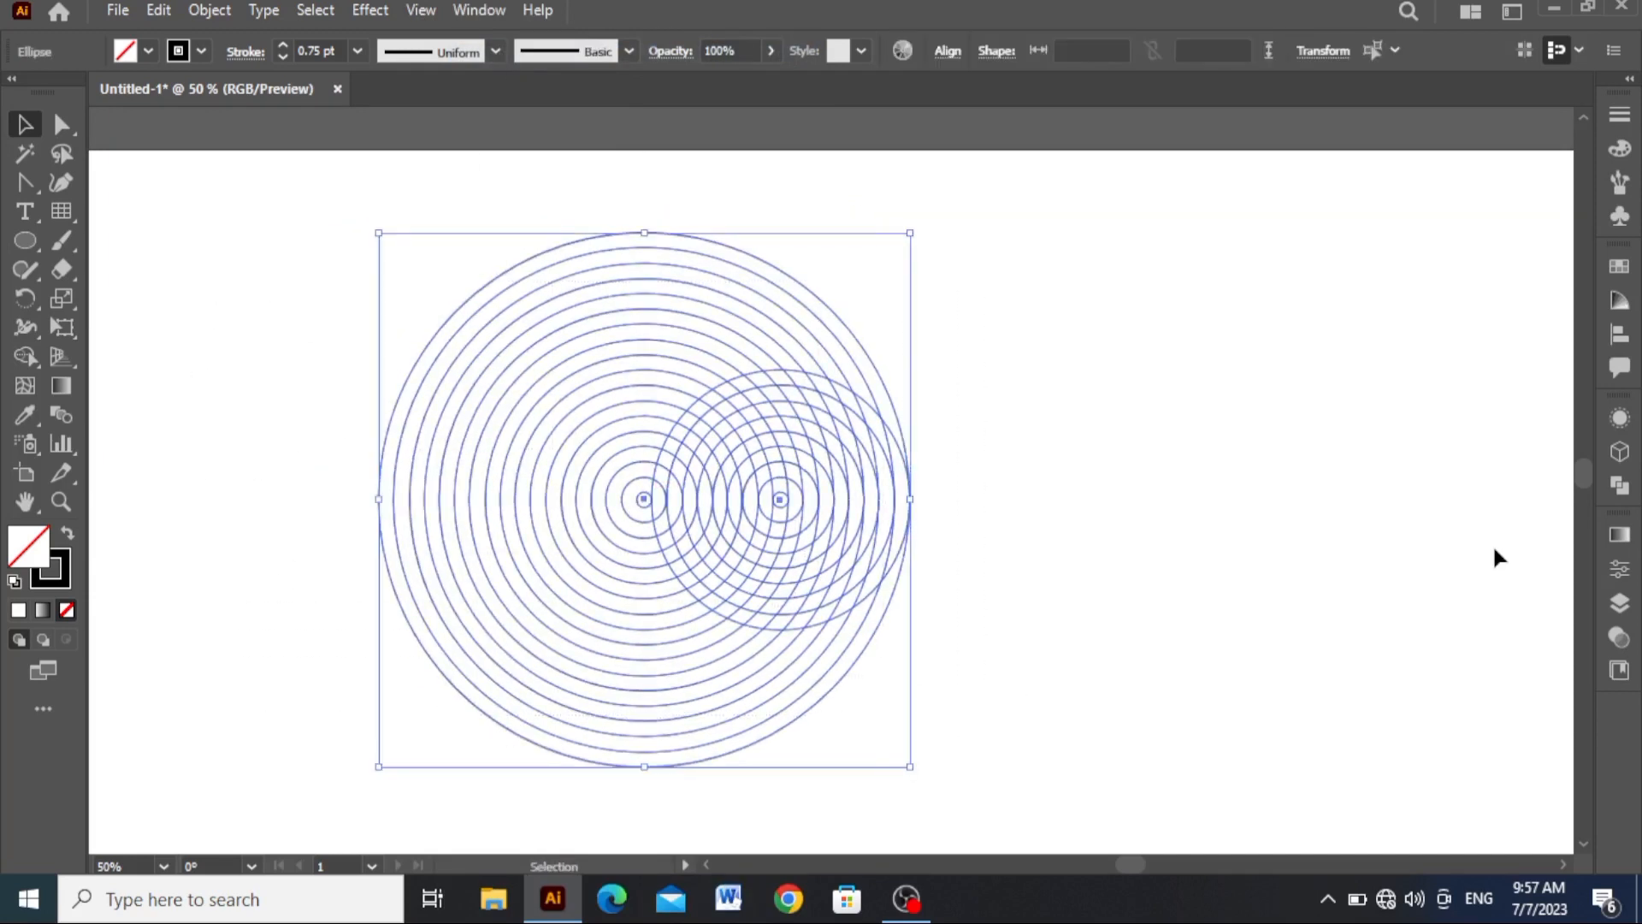
click(479, 10)
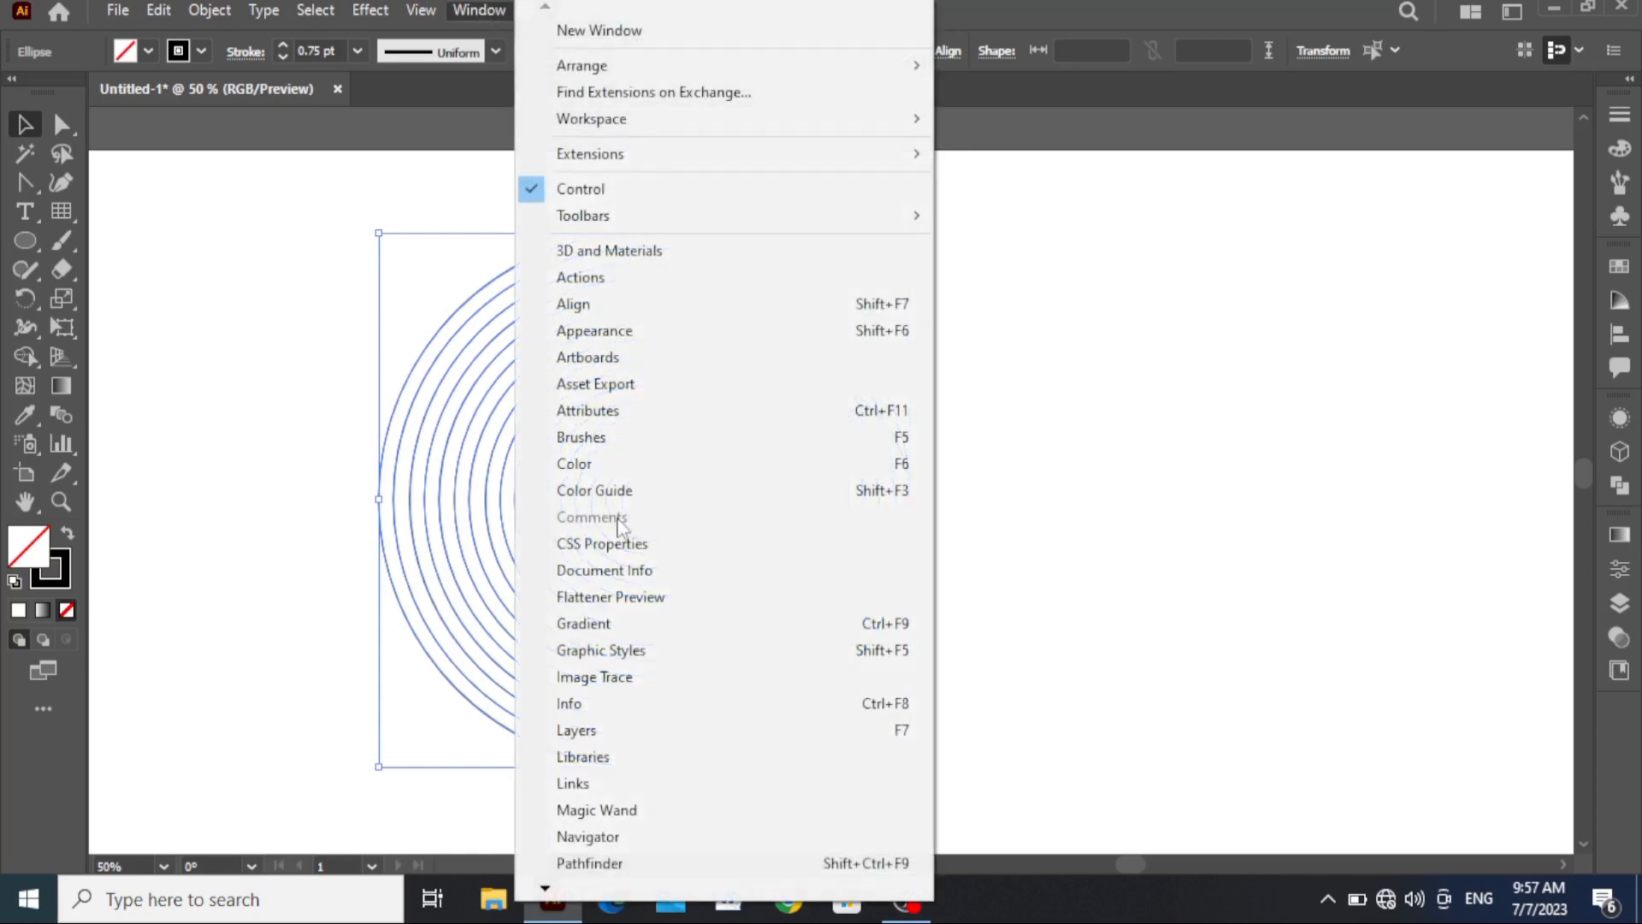
click(604, 868)
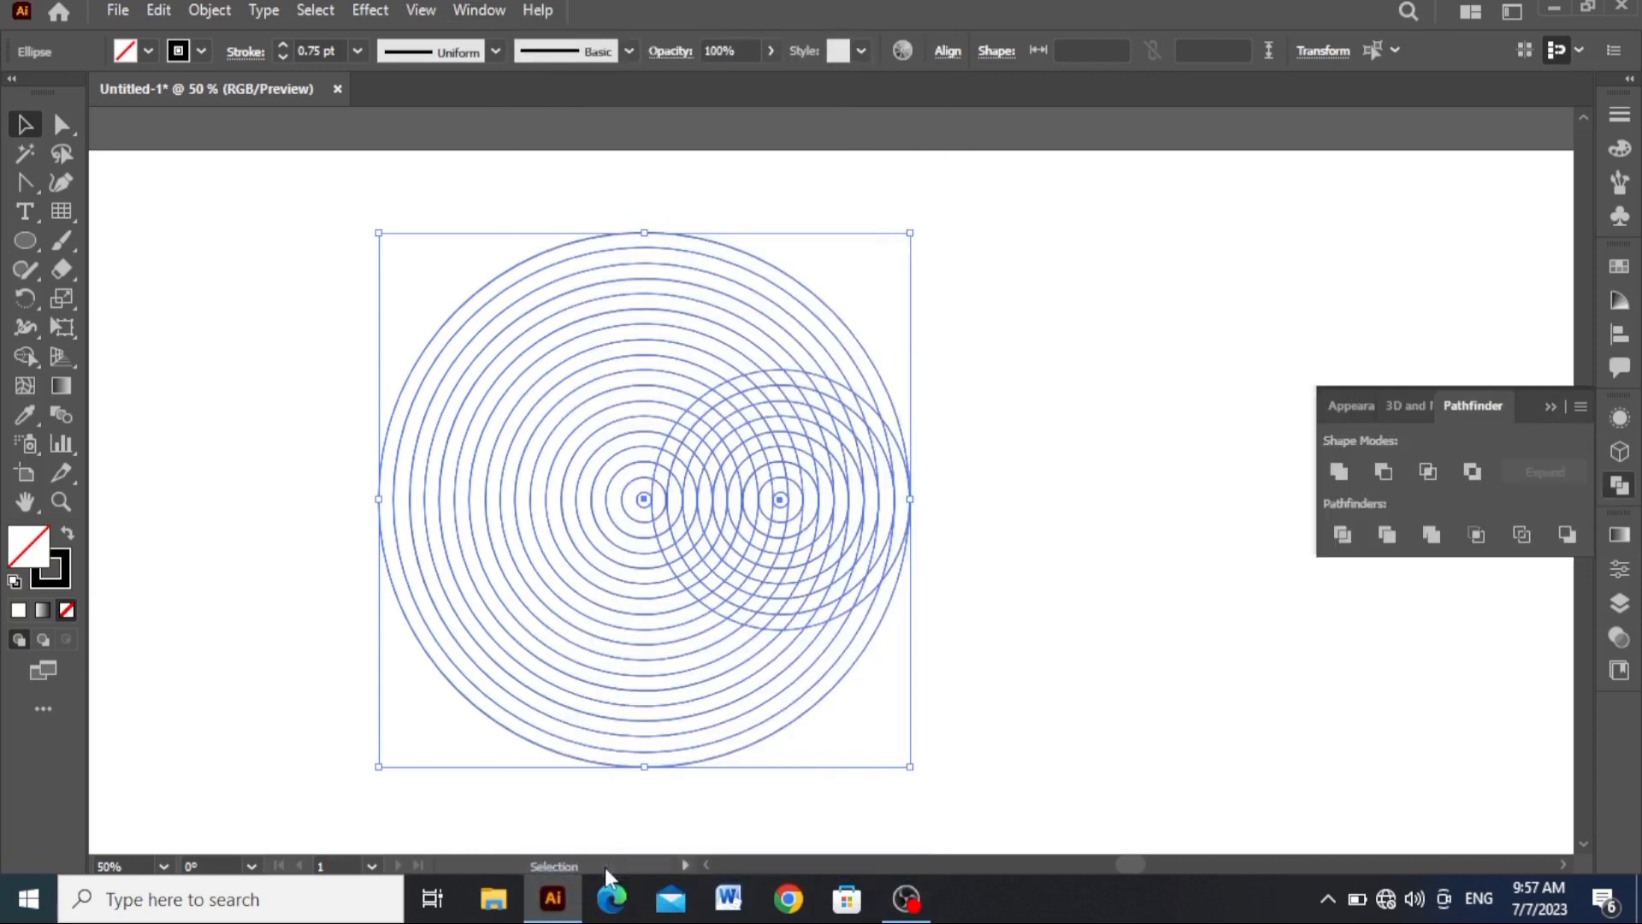
click(1343, 535)
click(983, 589)
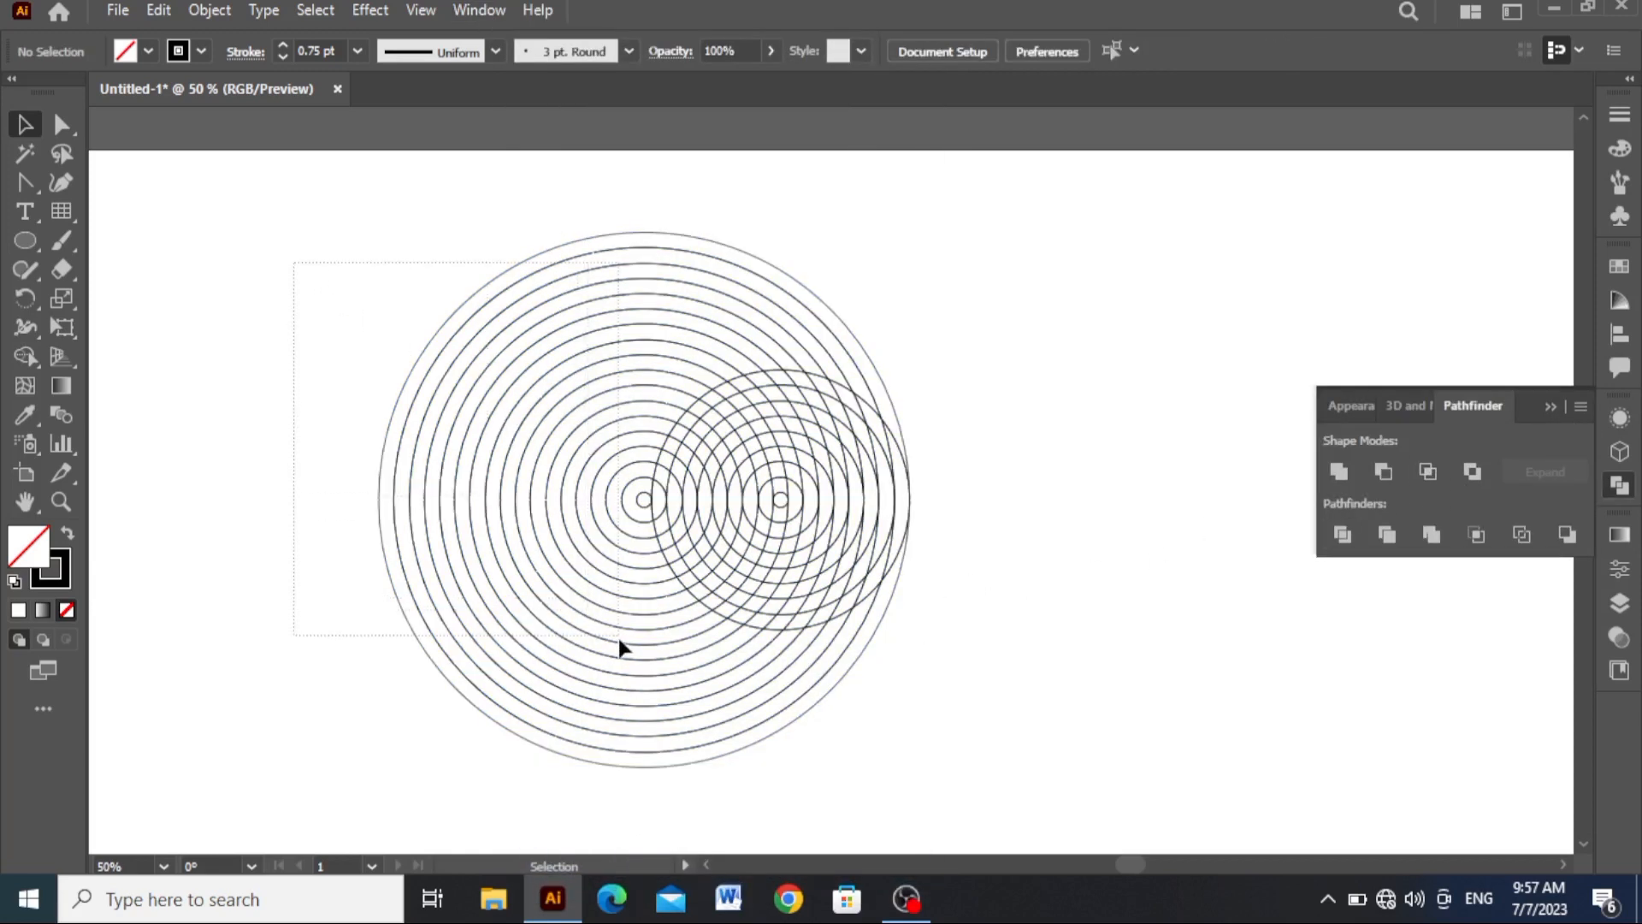
Step: Ungroup the divided circle artwork
drag(618, 634, 644, 689)
right_click(603, 571)
click(637, 351)
Step: Select the divided pieces outside the small circle, move them aside to the left and delete them
click(358, 420)
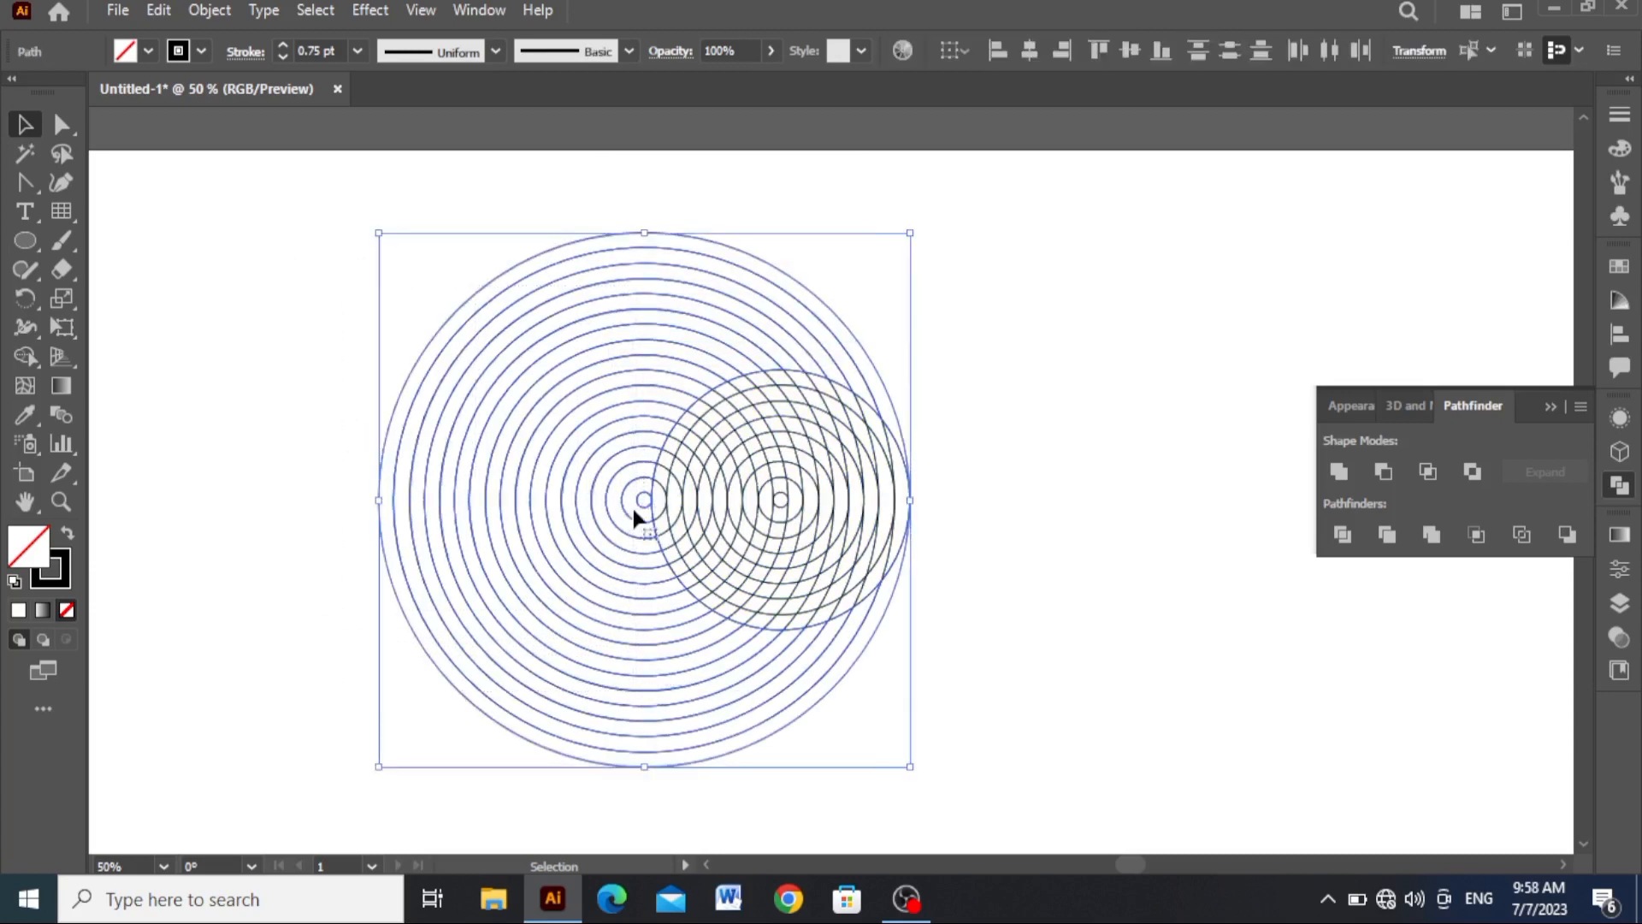
drag(633, 505, 325, 503)
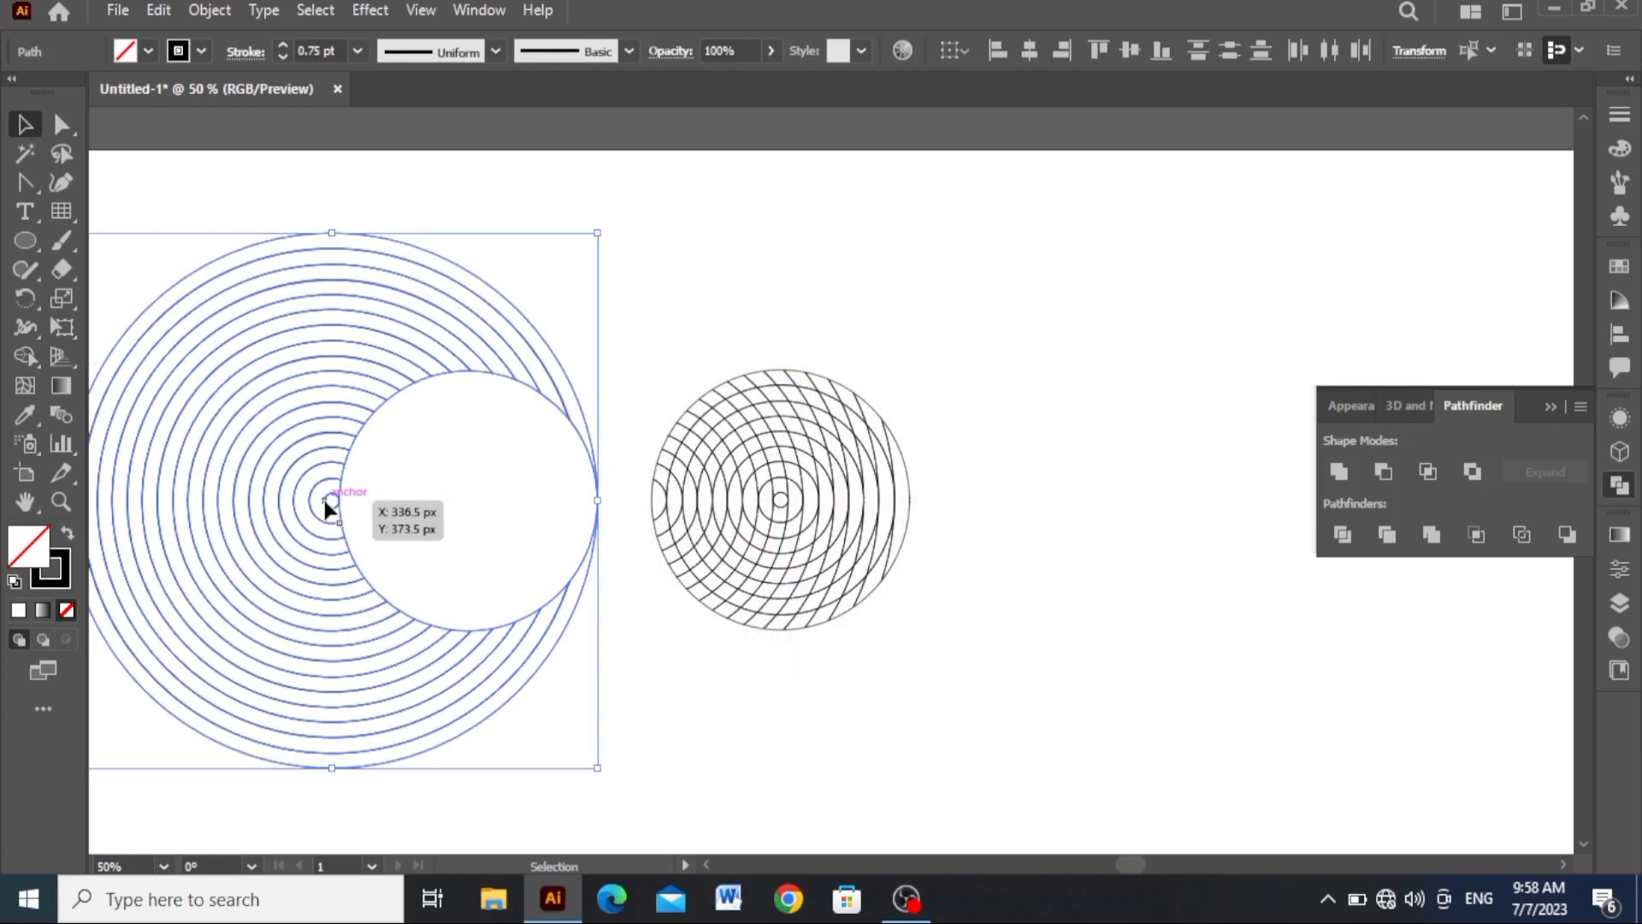
right_click(325, 500)
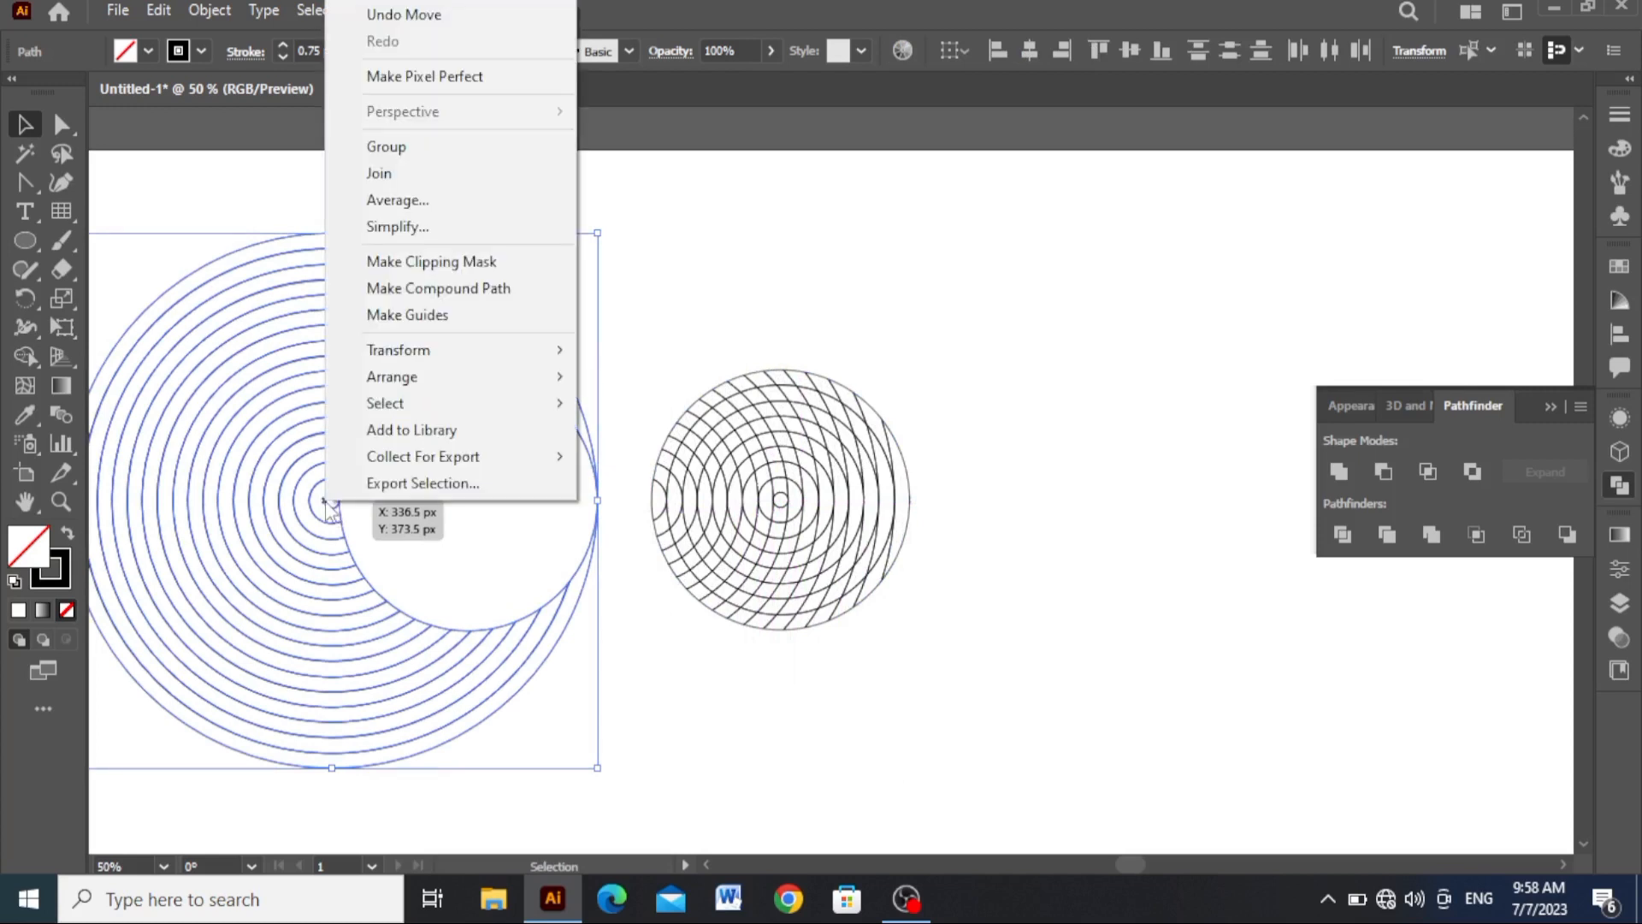
click(159, 12)
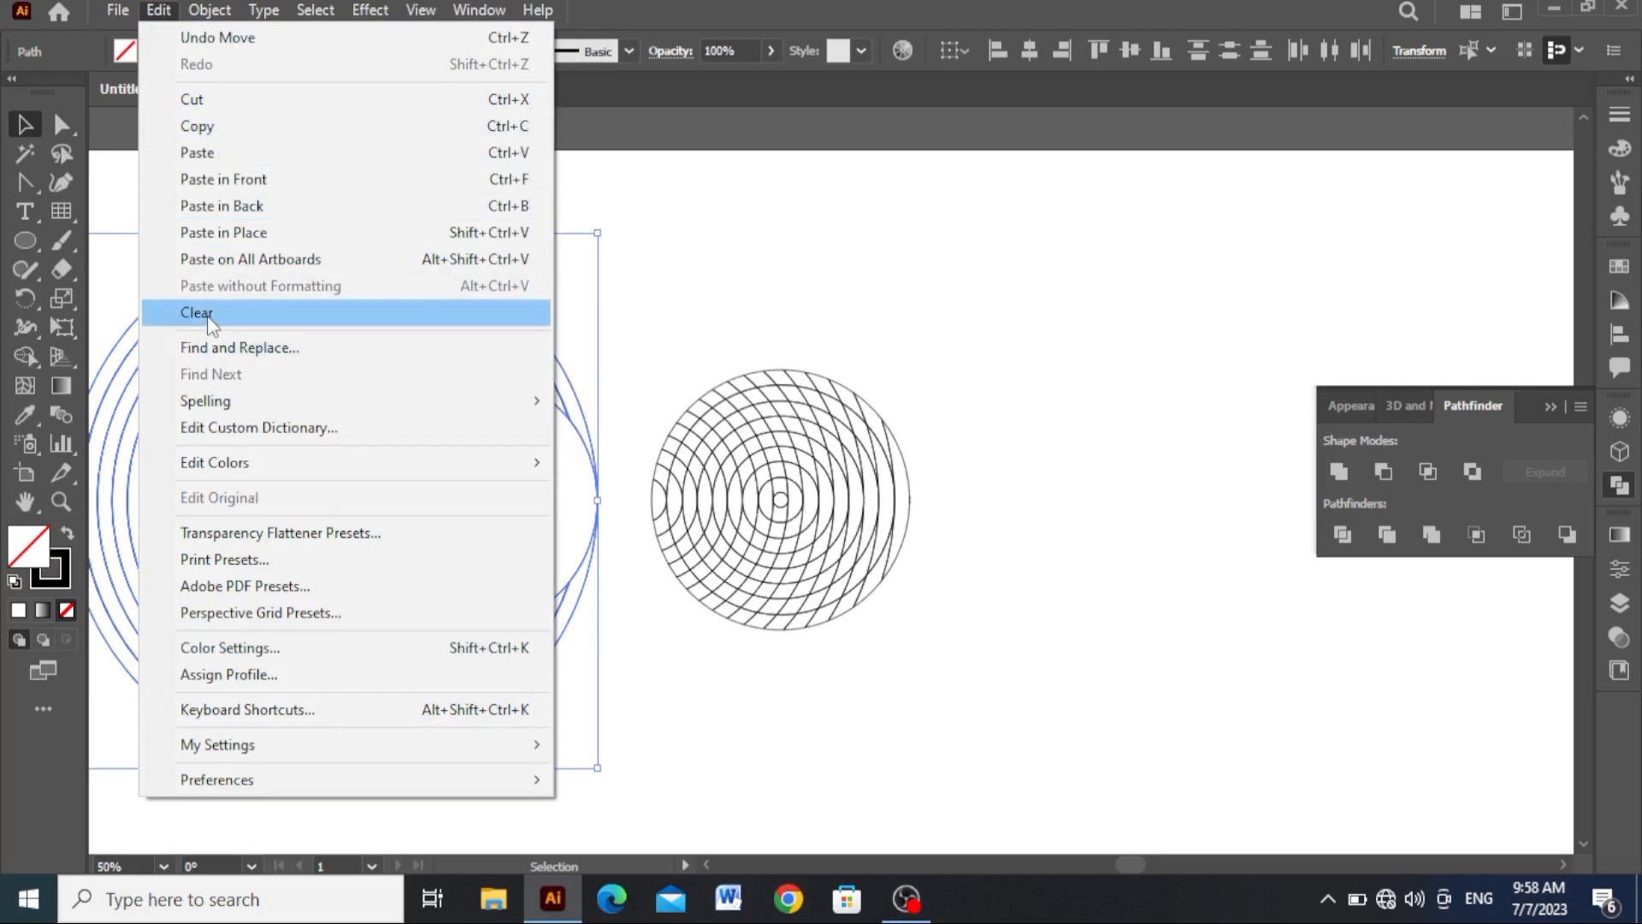
click(156, 312)
Step: Set the remaining circle artwork's stroke weight to 2 pt and scale it up proportionally from its centre to about twice its size
drag(495, 326, 929, 642)
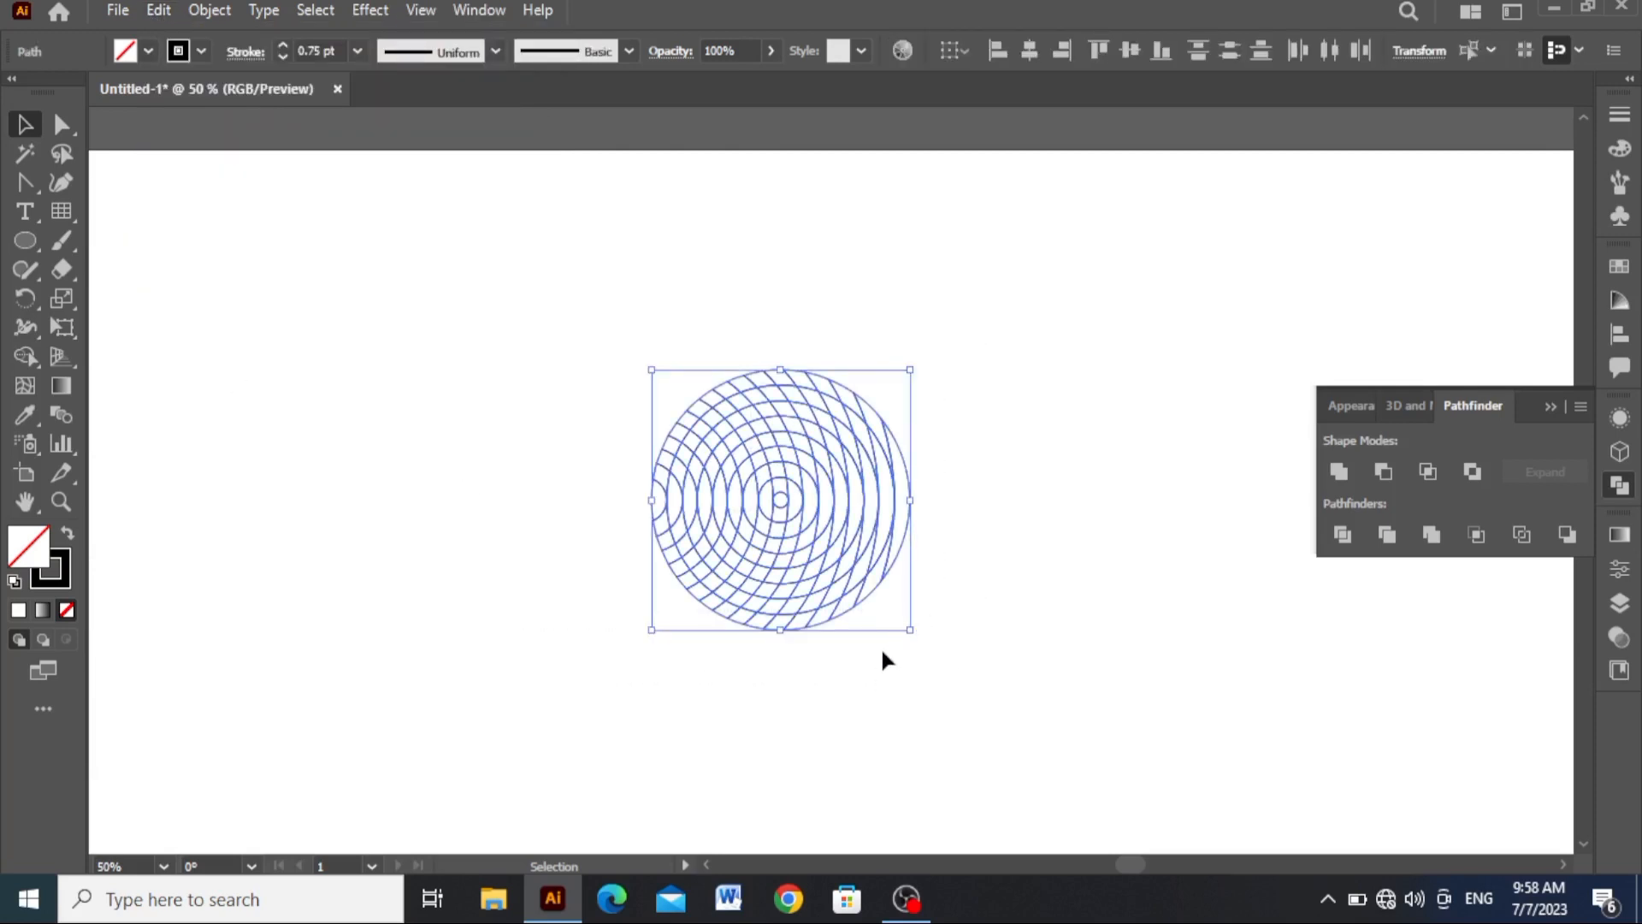
click(245, 51)
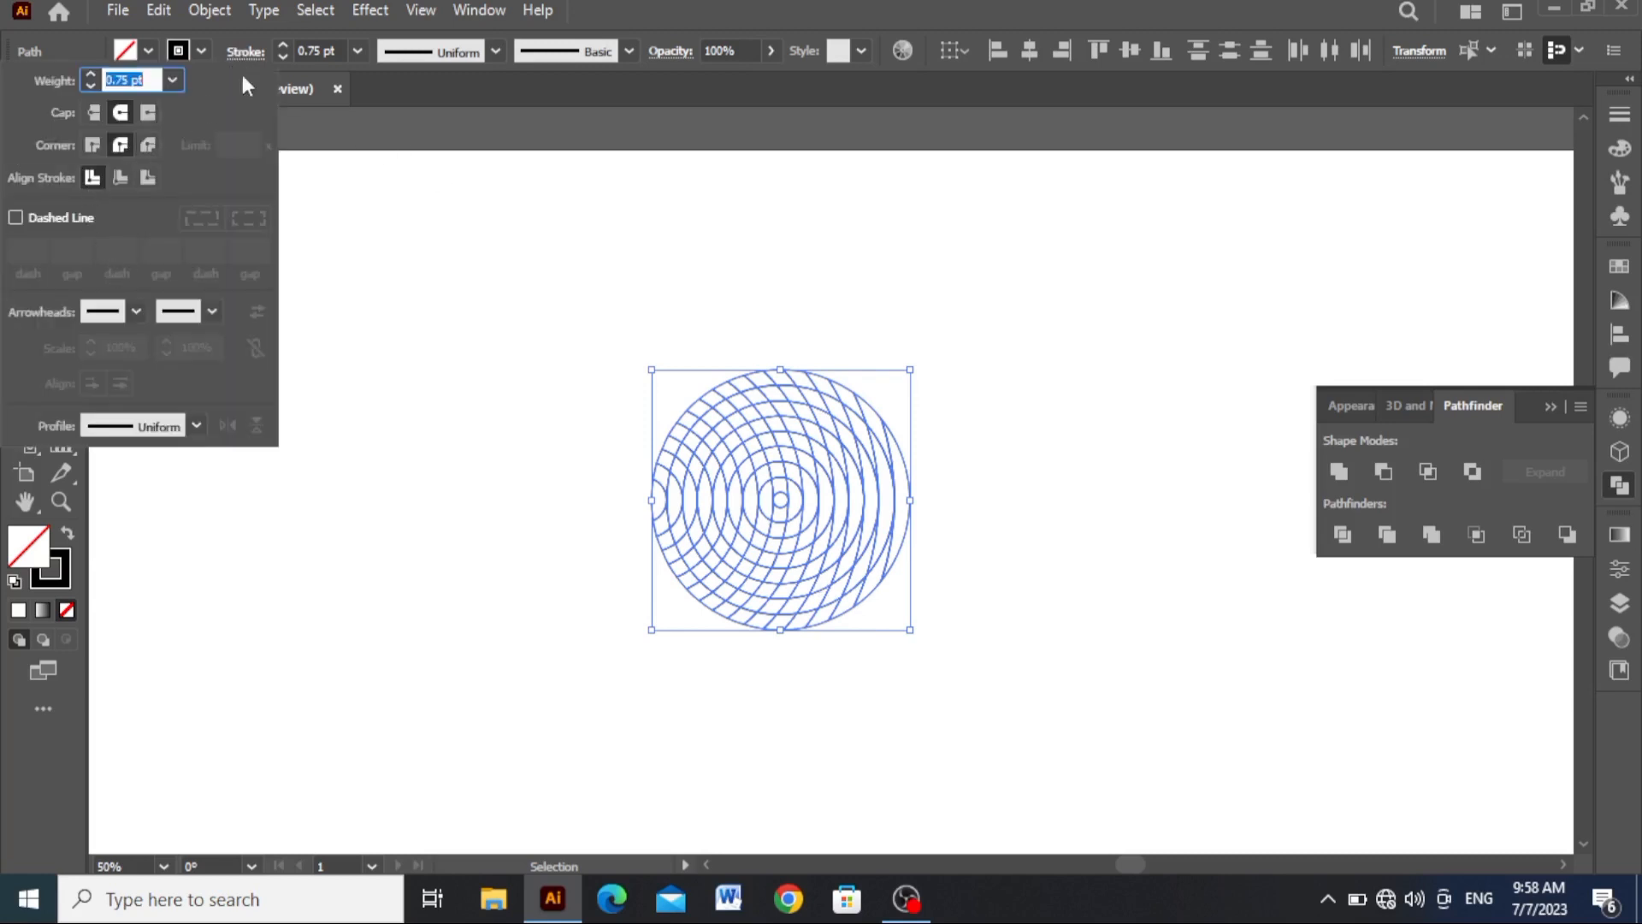
click(308, 50)
click(308, 50)
text(2)
key(Return)
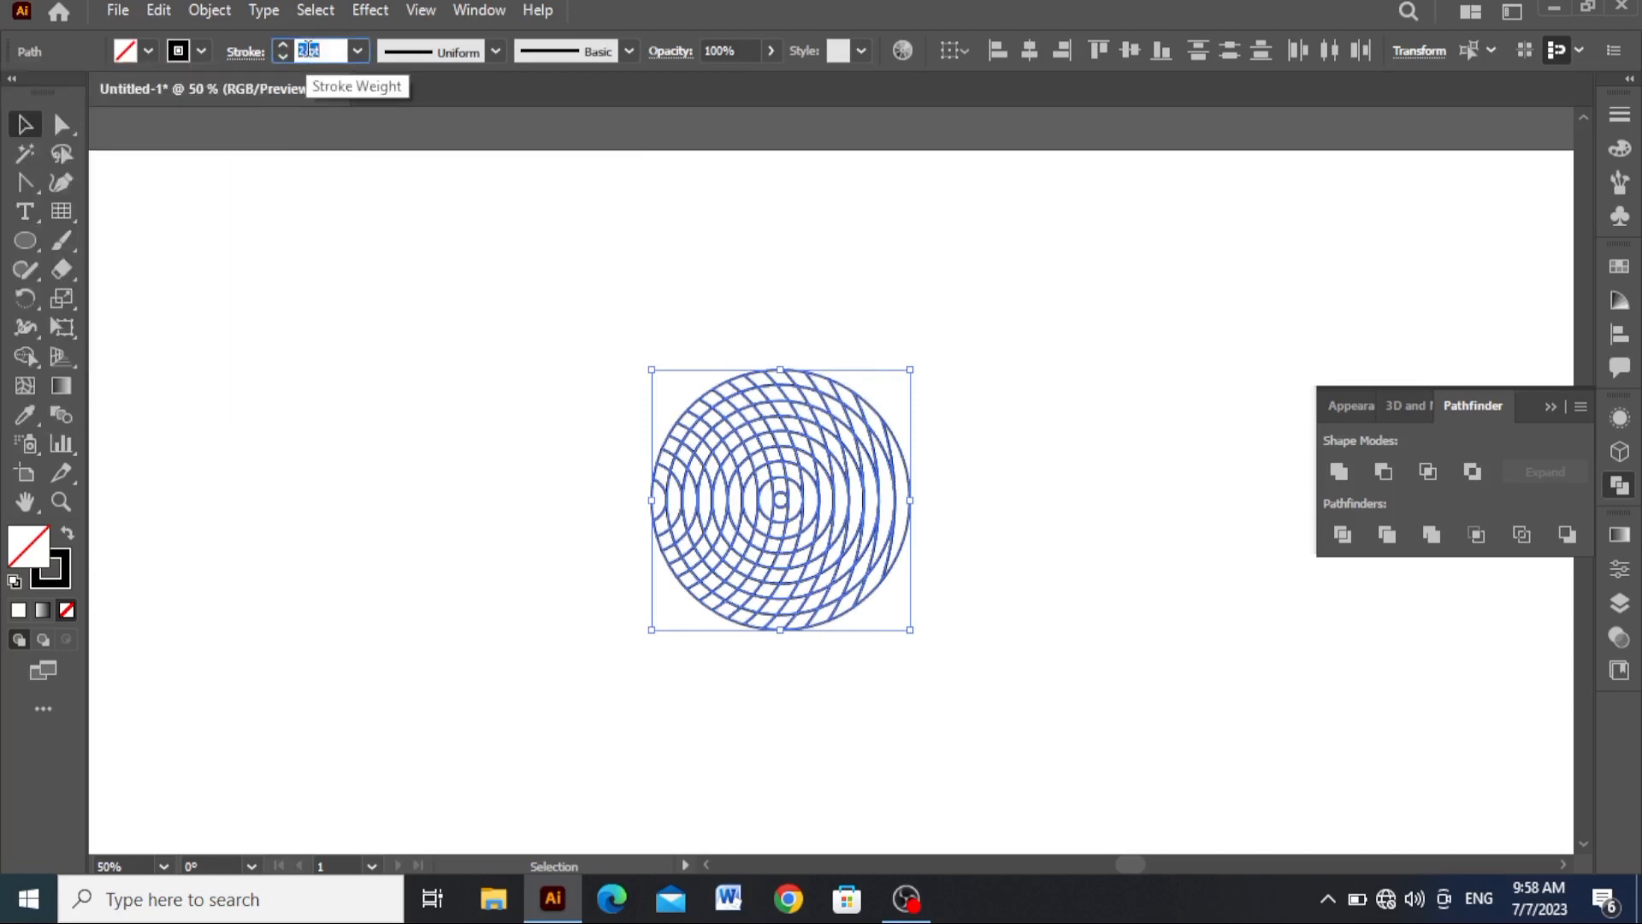
drag(910, 628, 1034, 807)
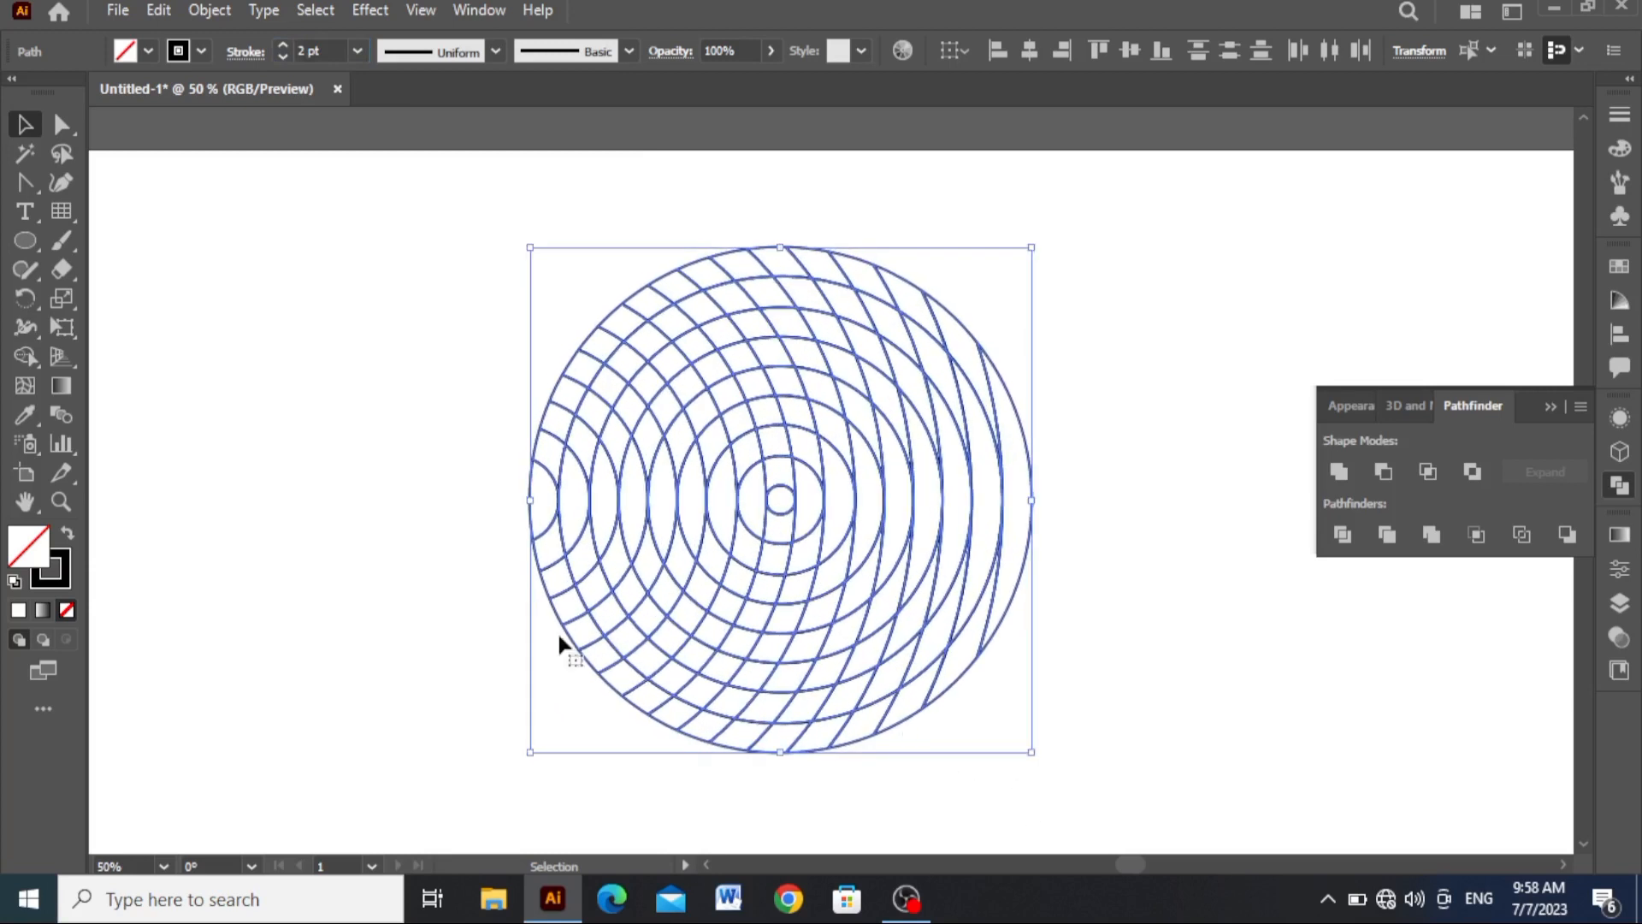
Step: Select the circle artwork and merge the cells of the innermost arch-shaped bands into continuous strips with Shape Builder
click(458, 605)
drag(393, 286, 1101, 766)
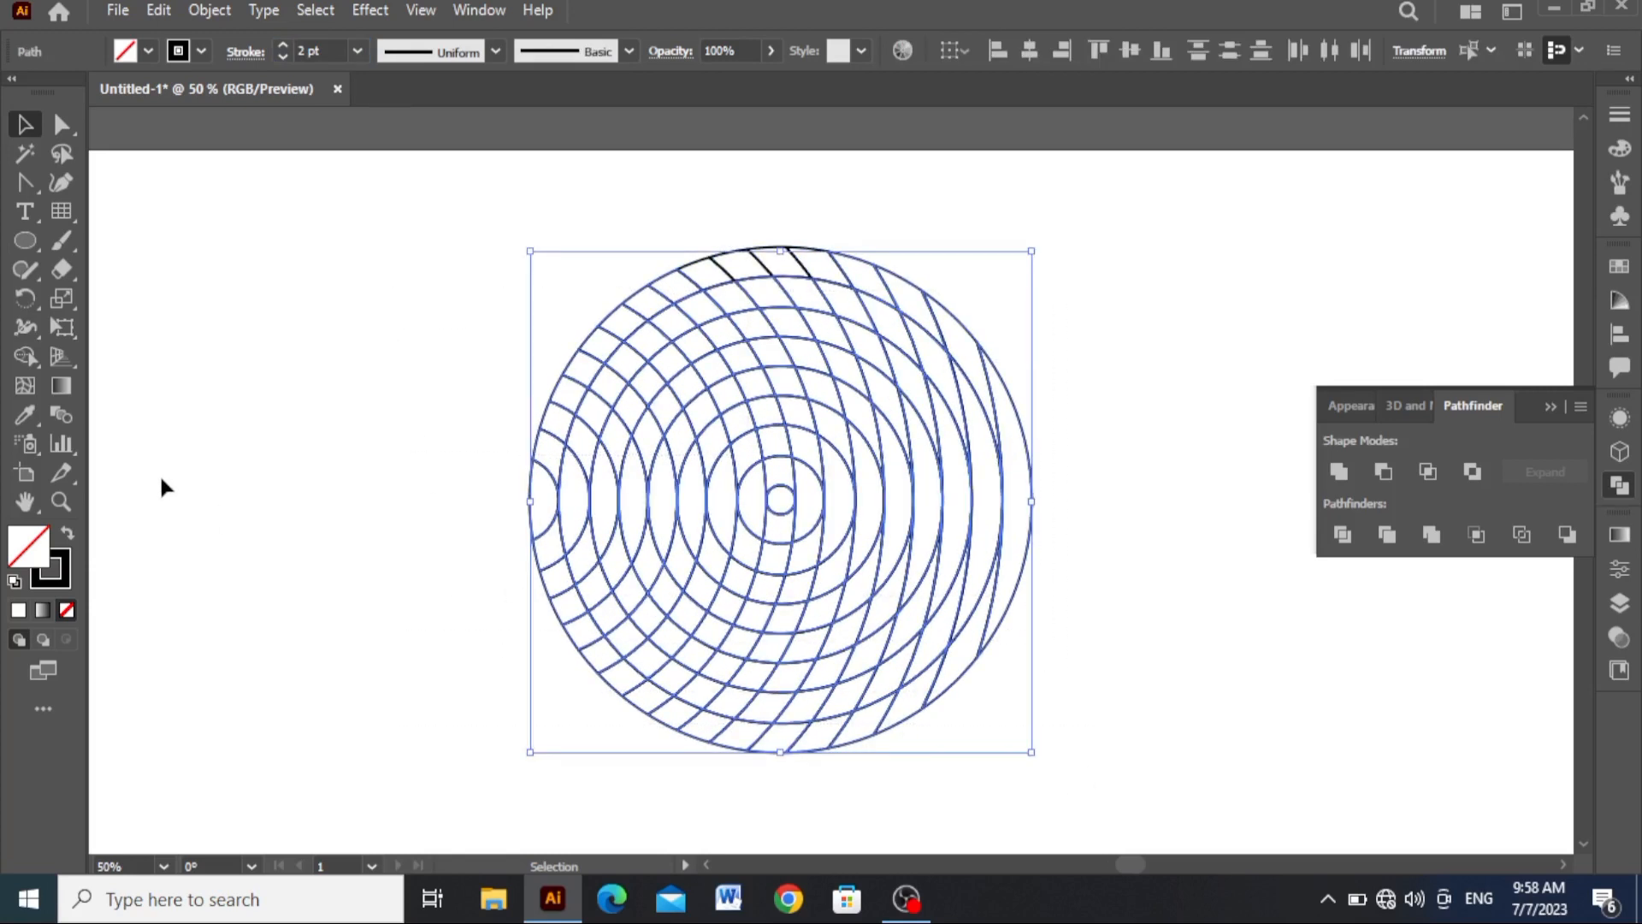
click(21, 364)
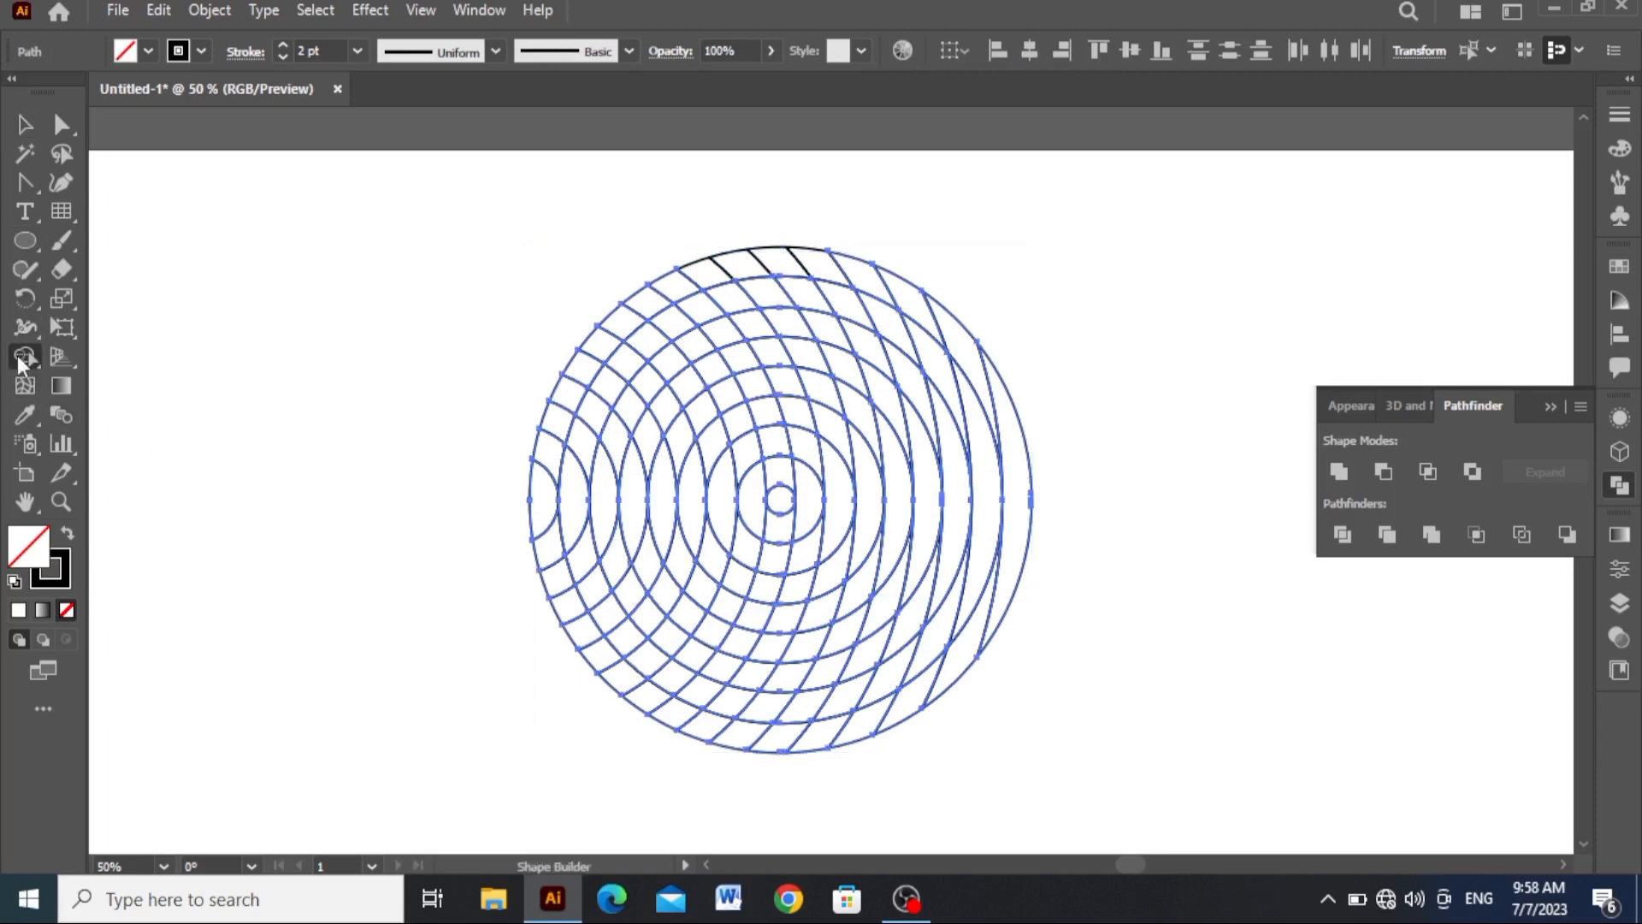
double_click(19, 358)
click(836, 760)
drag(772, 499, 759, 595)
mouse_move(696, 691)
mouse_down()
mouse_move(651, 700)
mouse_move(726, 602)
mouse_move(766, 476)
mouse_move(811, 511)
mouse_up()
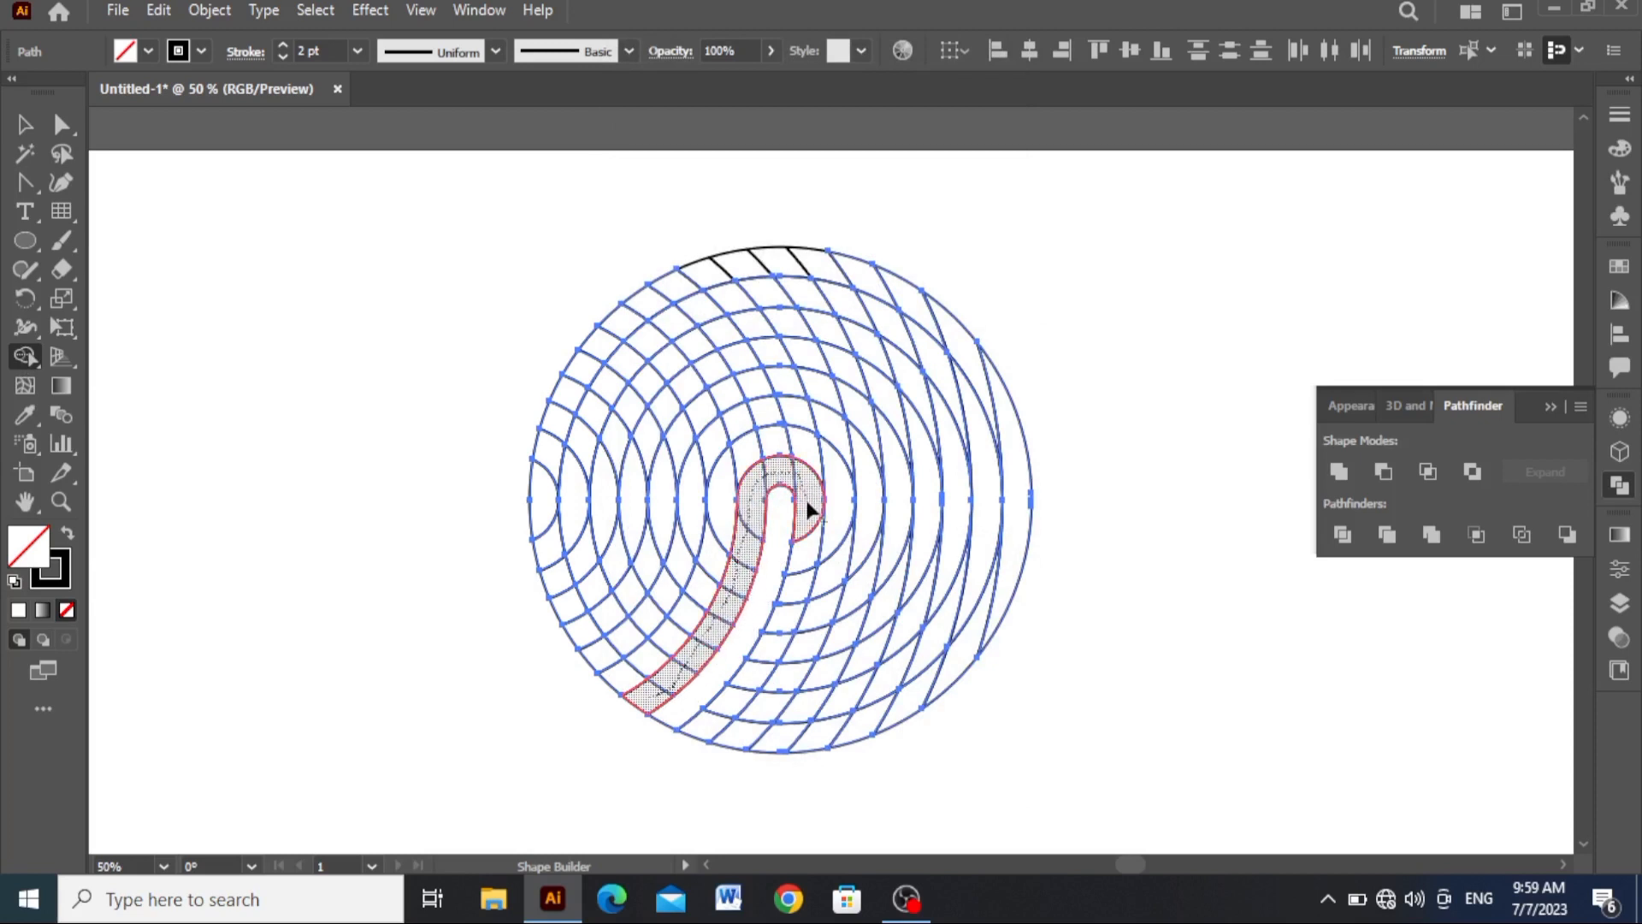
mouse_move(795, 582)
mouse_down()
mouse_move(760, 660)
mouse_move(698, 726)
mouse_up()
mouse_move(671, 647)
mouse_down()
mouse_move(719, 536)
mouse_move(725, 466)
mouse_move(758, 450)
mouse_move(834, 495)
mouse_move(821, 612)
mouse_move(767, 703)
mouse_move(710, 707)
mouse_up()
Step: Merge the cells of the next two bands outward, from the circle's lower-left edge over the arch to its bottom edge
mouse_move(606, 662)
mouse_down()
mouse_move(685, 557)
mouse_move(703, 471)
mouse_up()
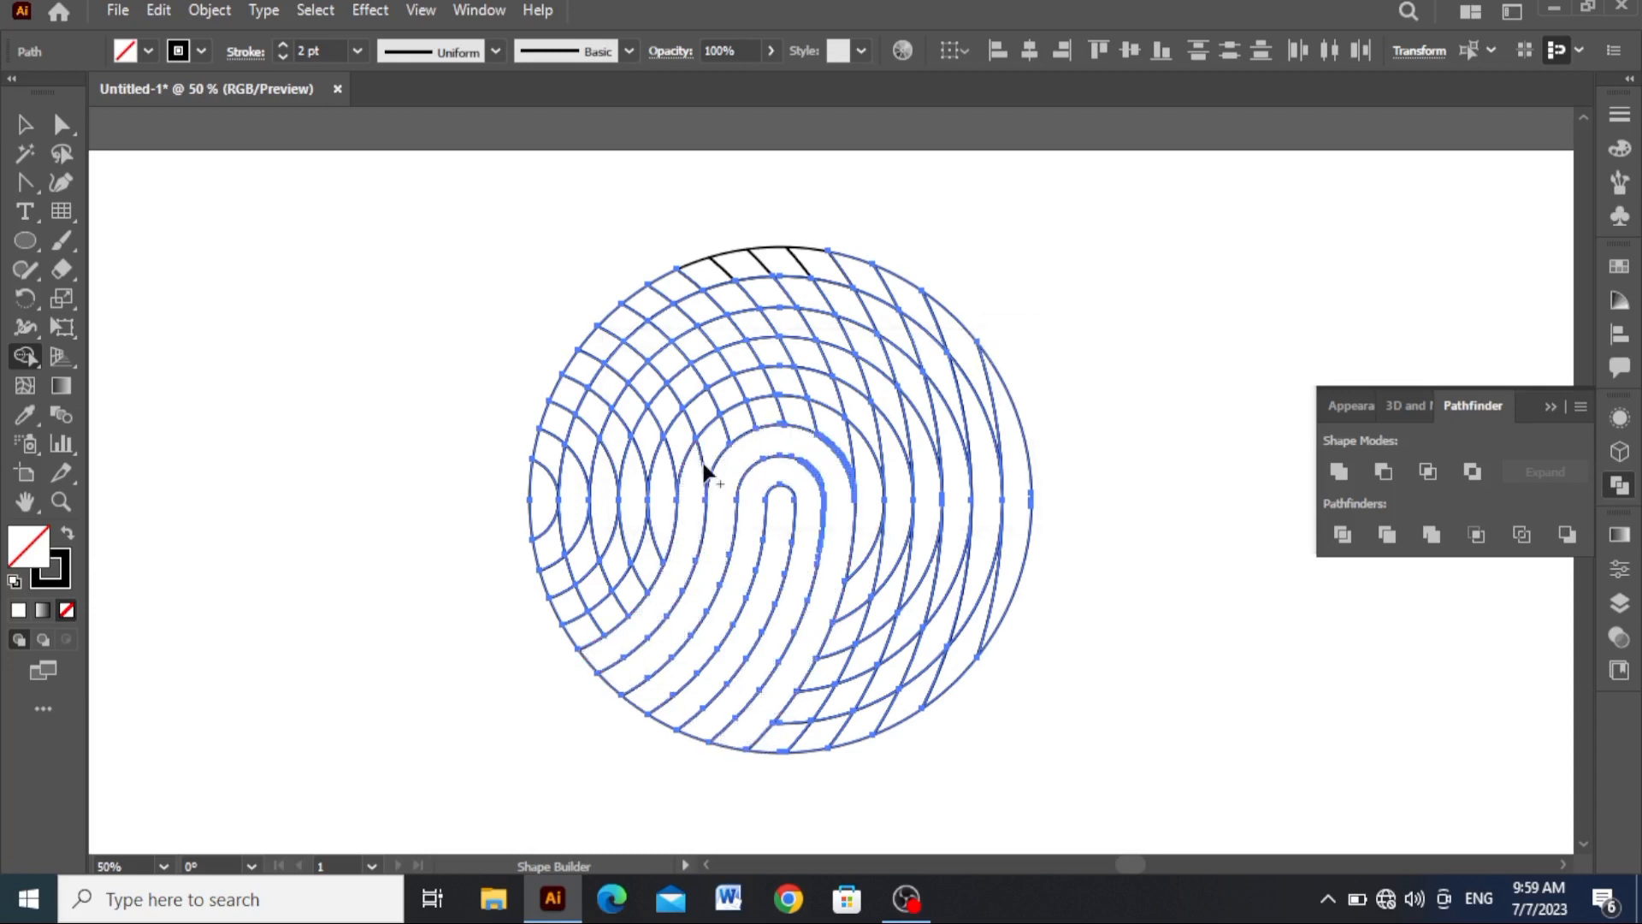
mouse_move(762, 419)
mouse_down()
mouse_move(821, 422)
mouse_move(857, 472)
mouse_up()
drag(840, 608, 791, 737)
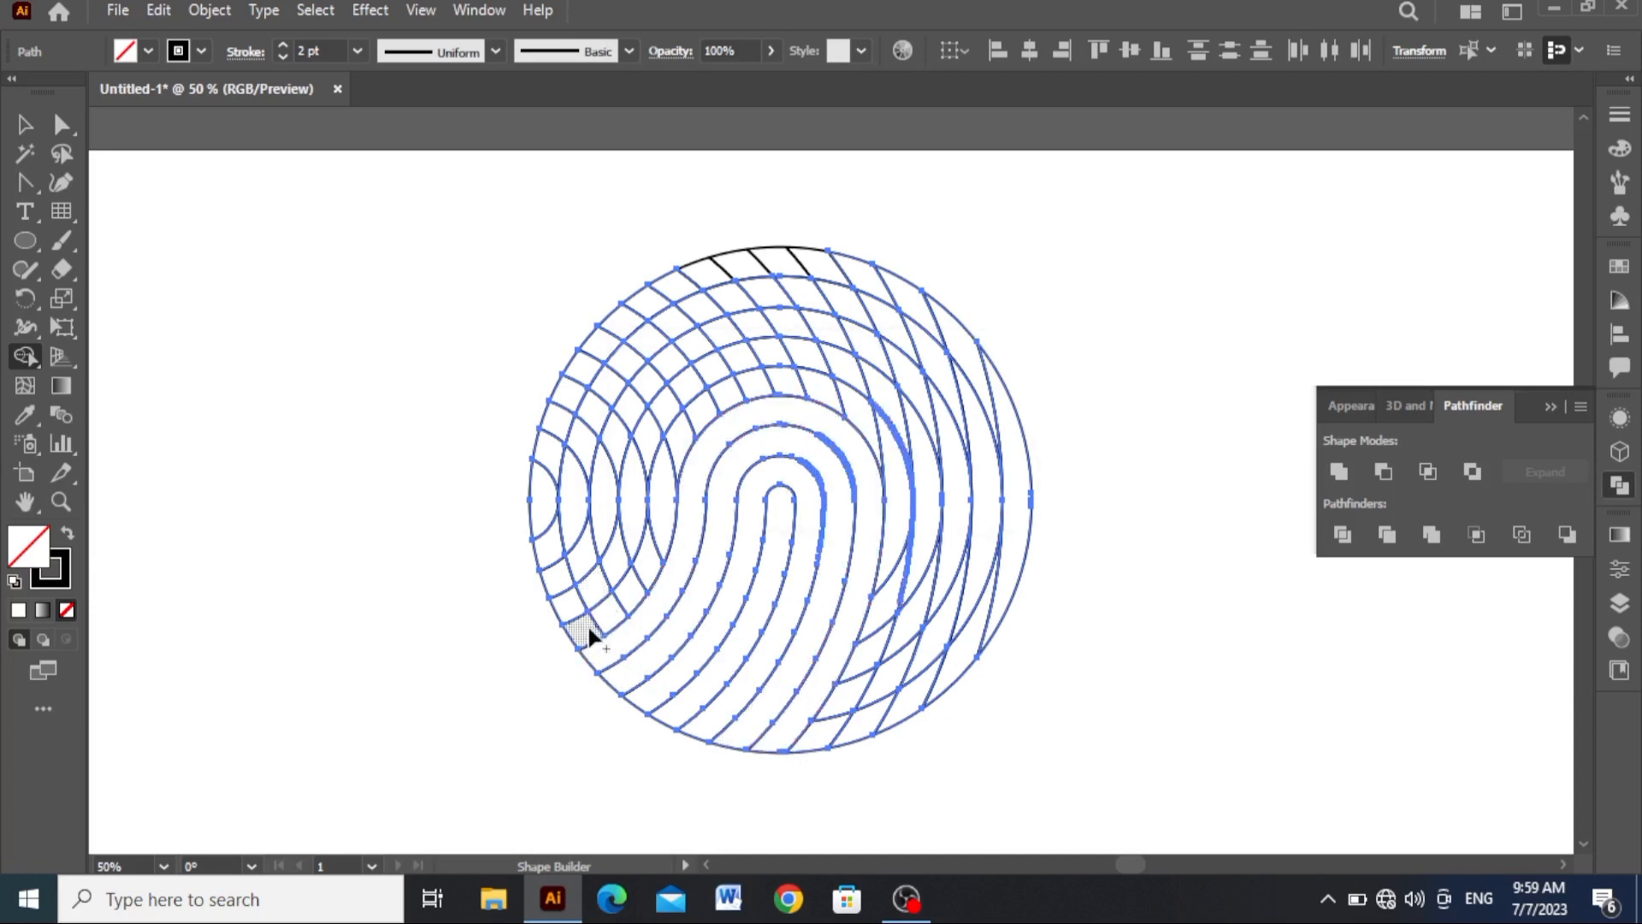
mouse_move(588, 626)
mouse_down()
mouse_move(719, 406)
mouse_move(850, 402)
mouse_move(886, 462)
mouse_up()
drag(896, 567, 817, 740)
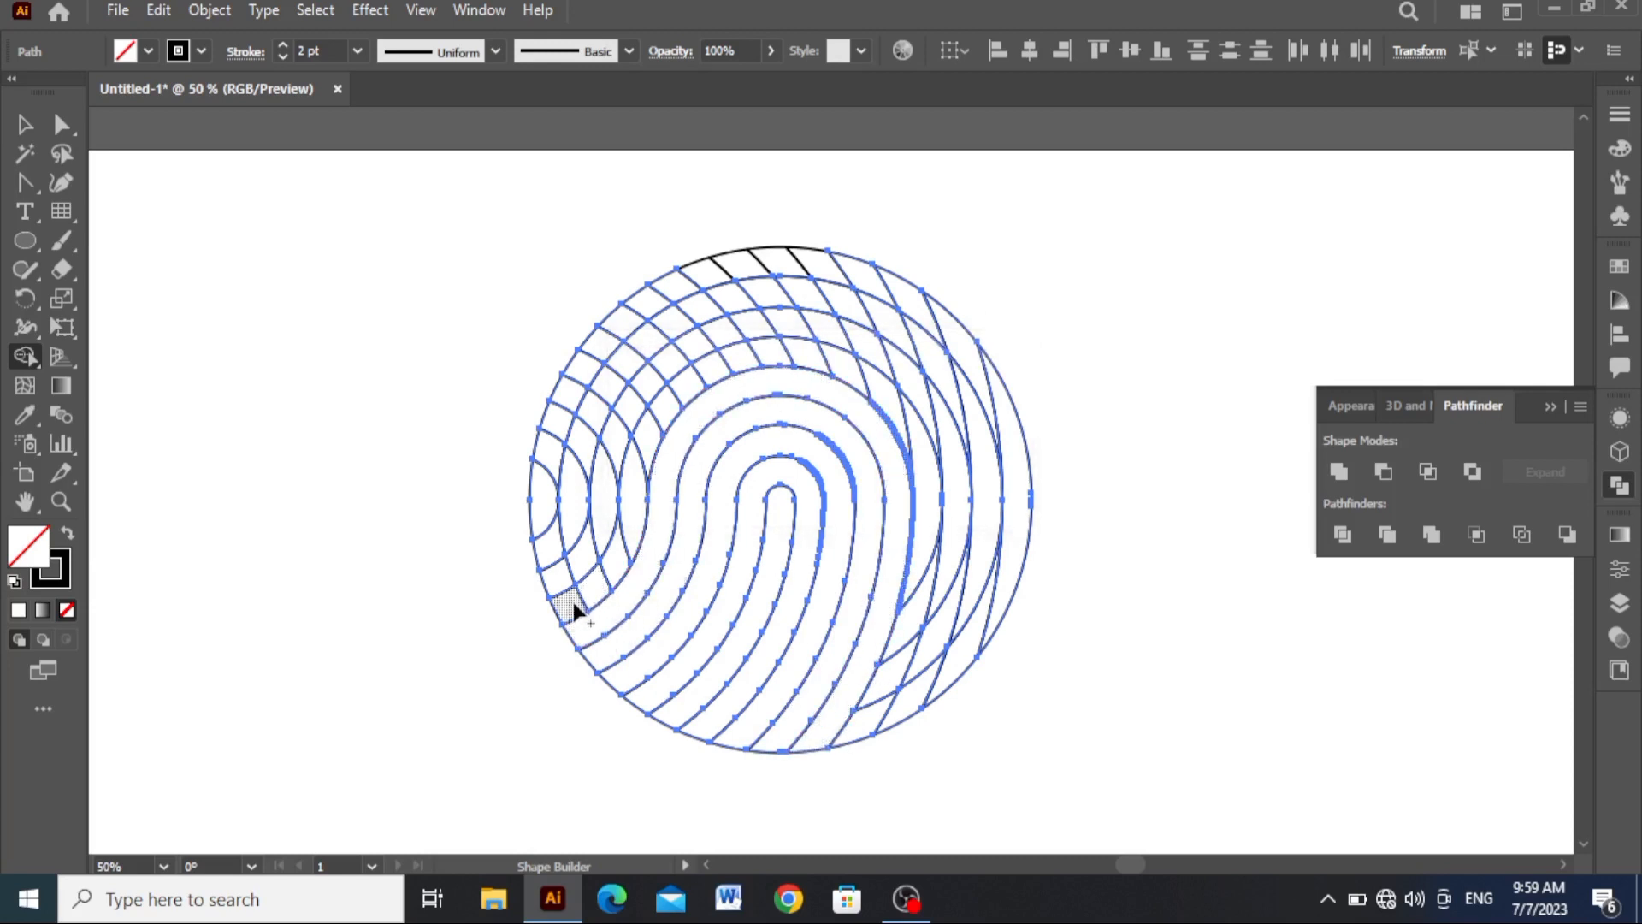
Step: Merge the following two outer bands from the left edge over the arch to the lower-right edge
drag(573, 609, 650, 441)
mouse_move(760, 368)
mouse_down()
mouse_move(880, 386)
mouse_move(912, 441)
mouse_move(942, 539)
mouse_move(877, 712)
mouse_up()
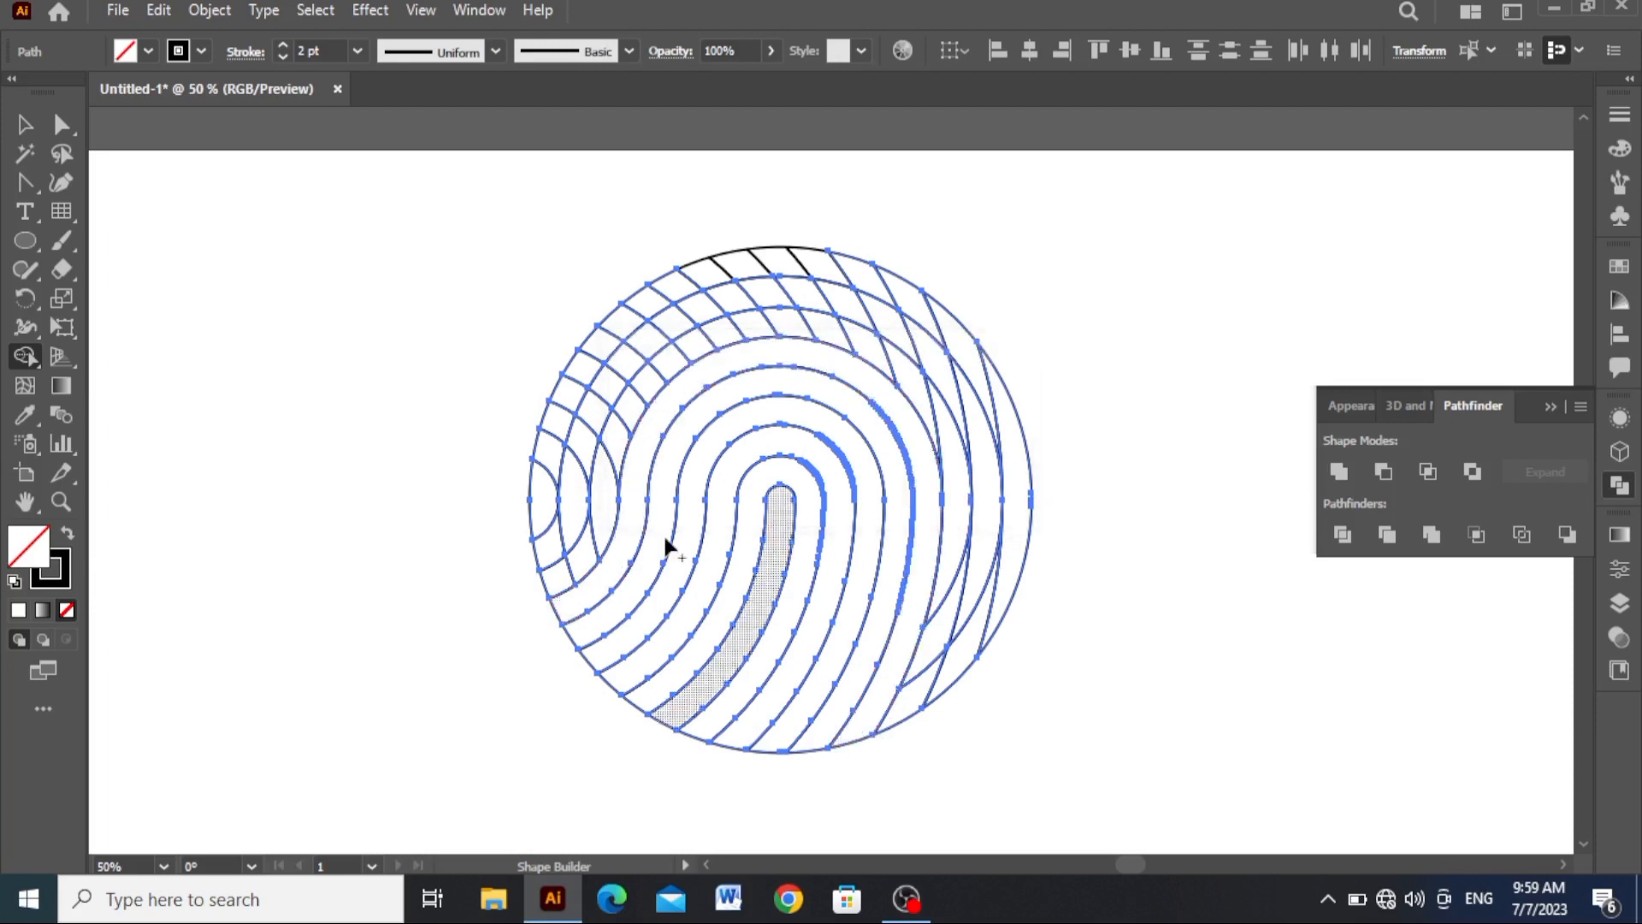
drag(561, 576, 709, 345)
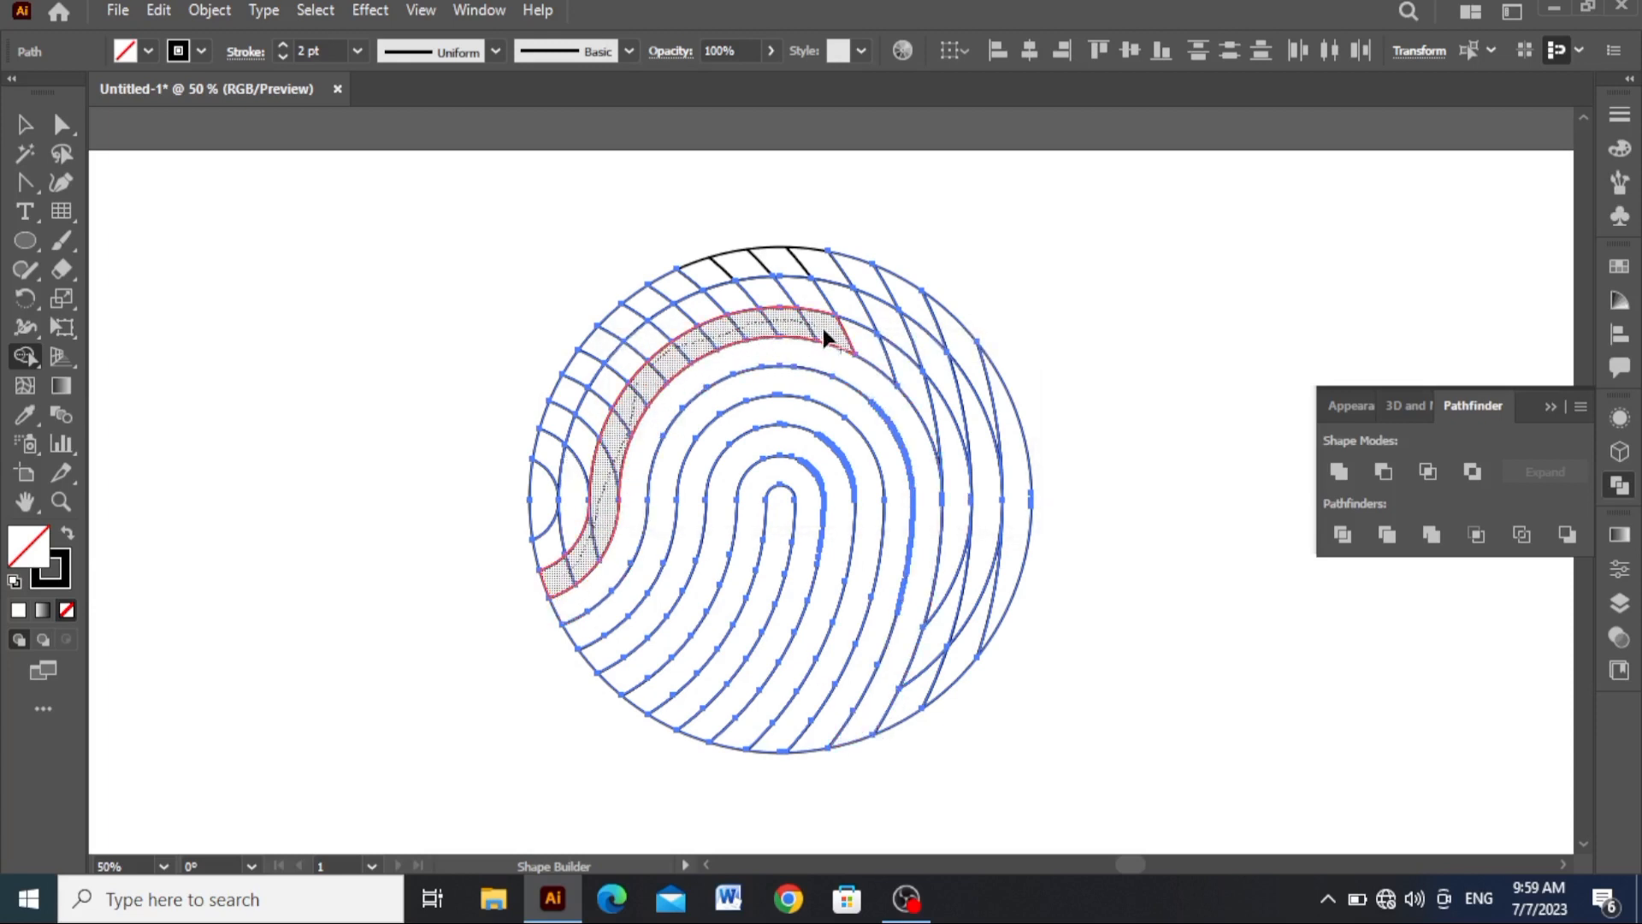
mouse_move(822, 335)
mouse_down()
mouse_move(860, 335)
mouse_move(940, 407)
mouse_up()
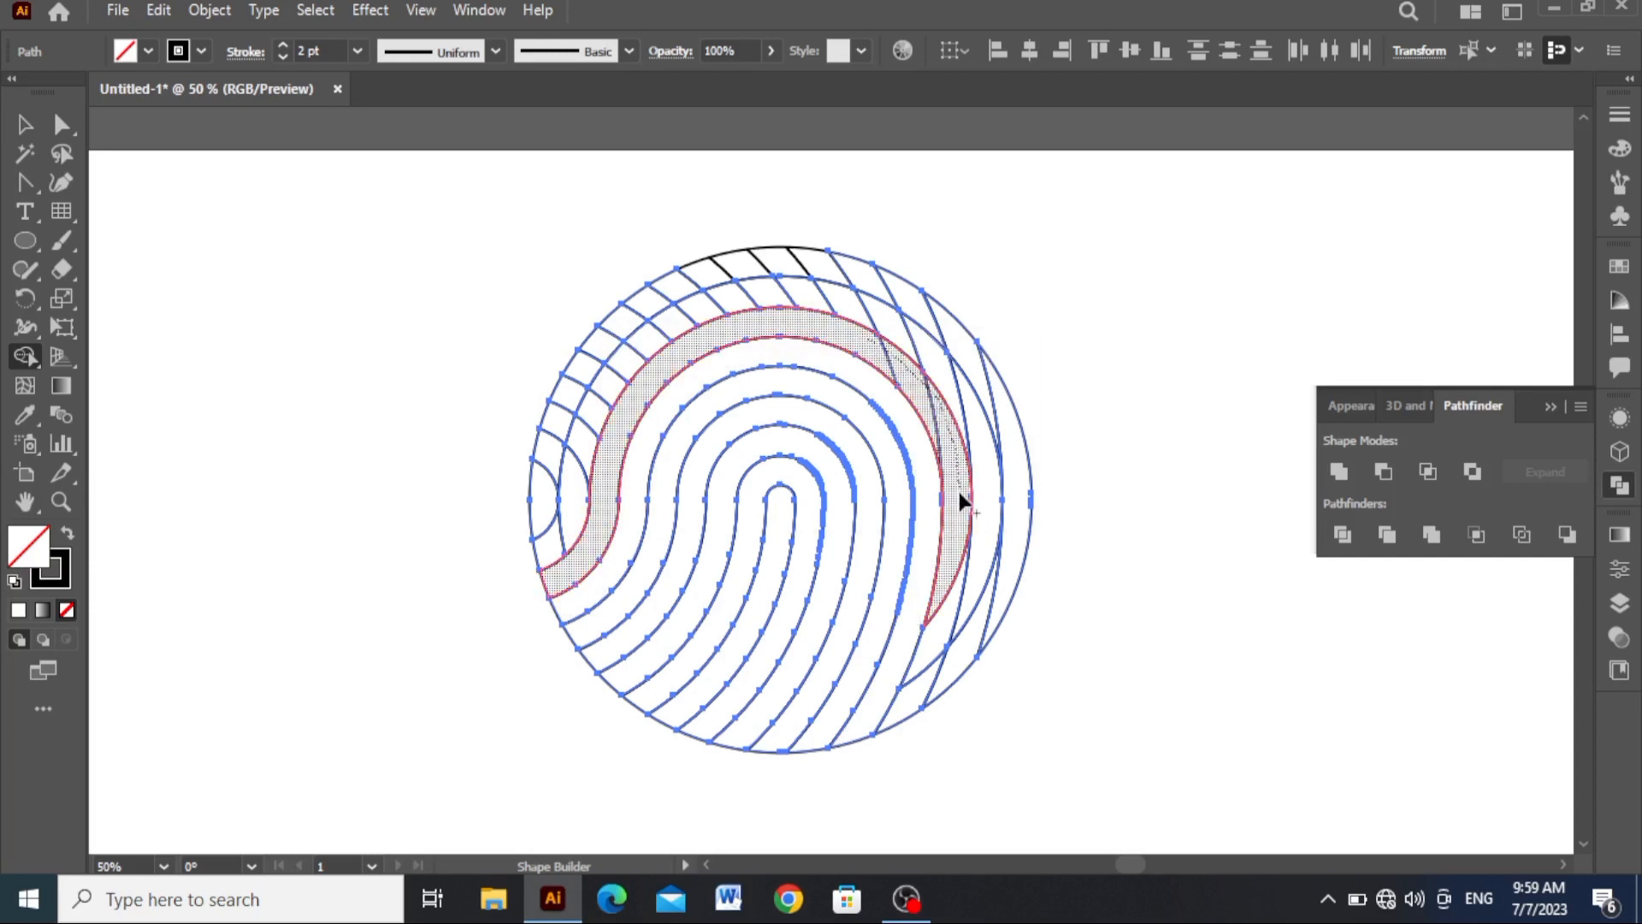
drag(959, 496, 925, 674)
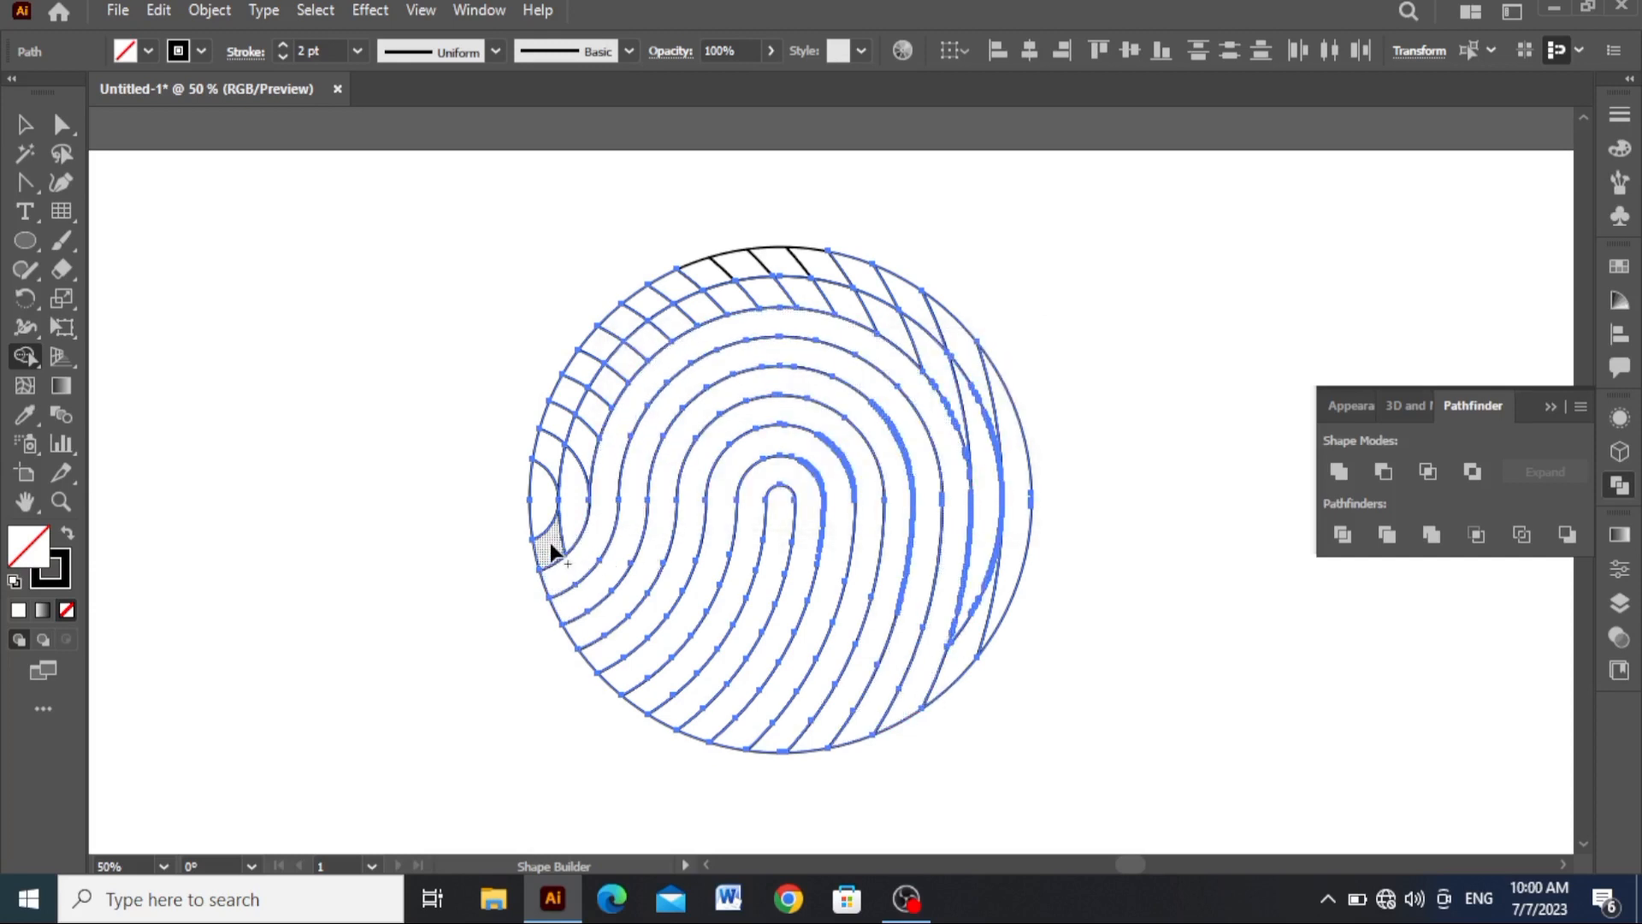
Step: Merge the cells of the band just inside the outermost ring, undoing the merge that swallows the neighbouring band
mouse_move(551, 542)
mouse_down()
mouse_move(628, 366)
mouse_move(693, 313)
mouse_move(861, 295)
mouse_up()
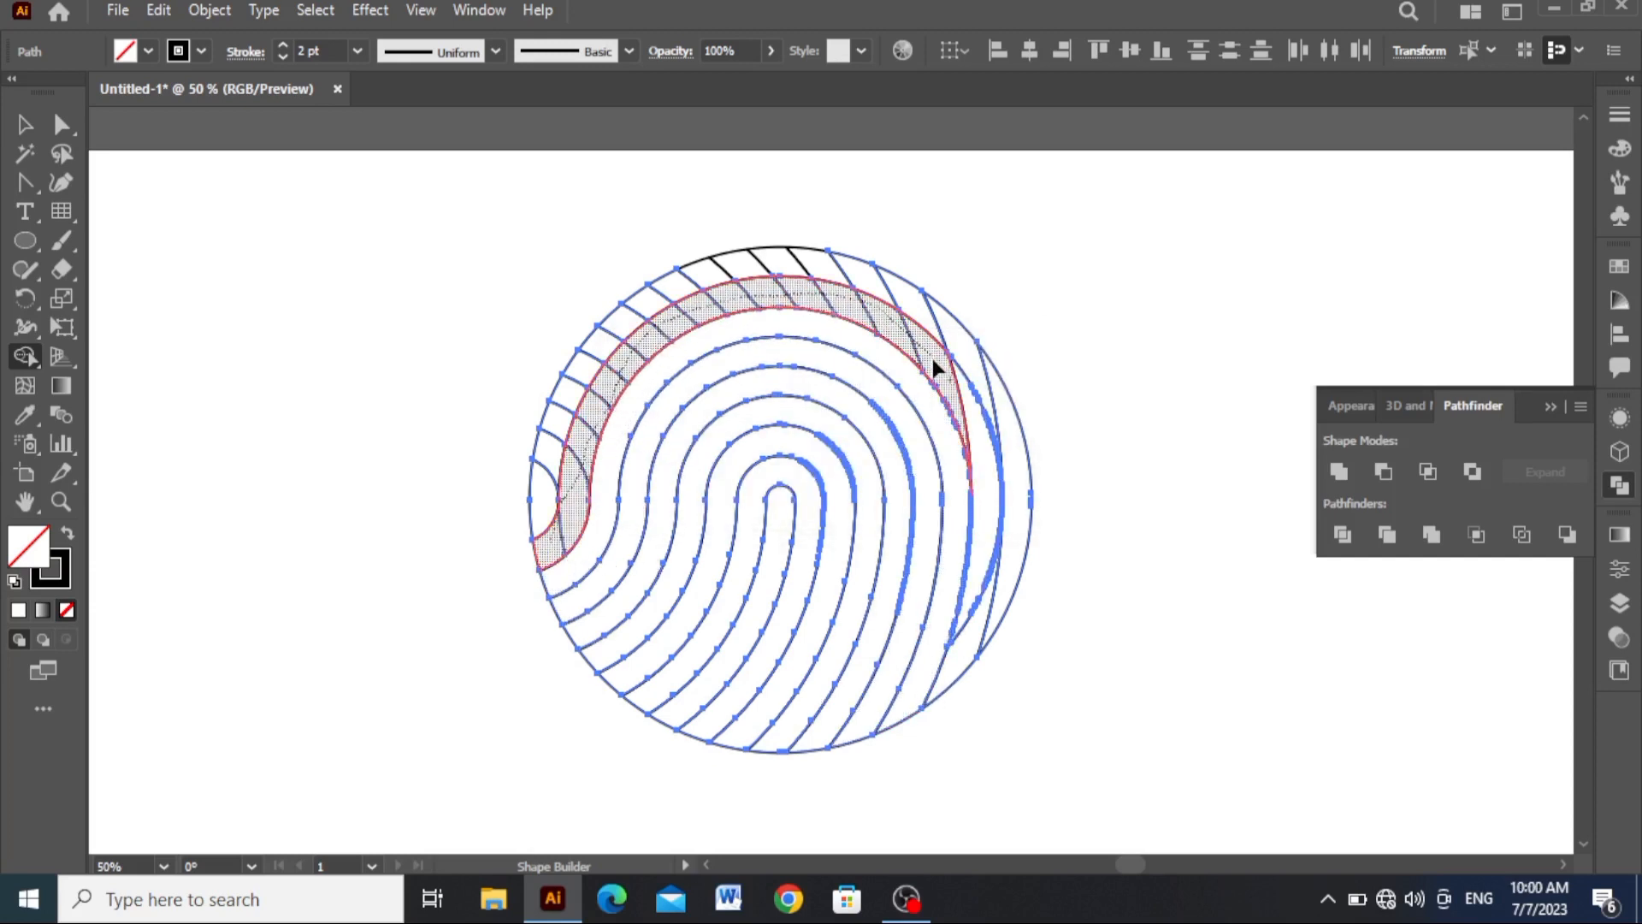
mouse_move(933, 362)
mouse_down()
mouse_move(964, 400)
mouse_move(980, 504)
mouse_move(956, 596)
mouse_up()
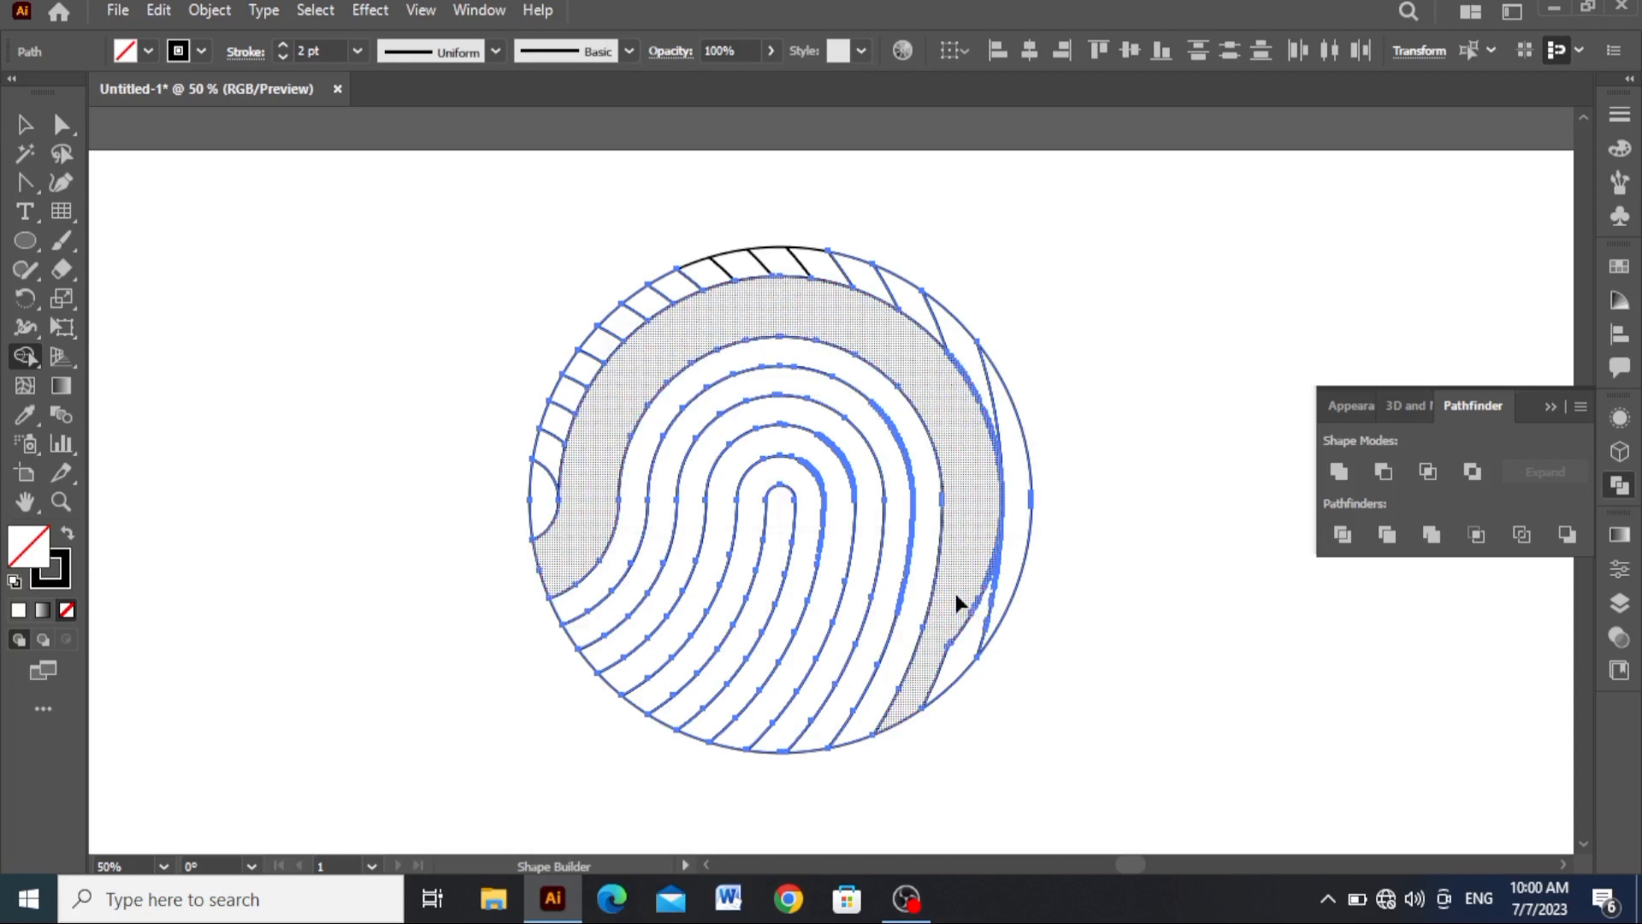
key(ctrl+z)
drag(975, 453, 986, 587)
Step: Merge the selected cells along the outermost ring's upper left and upper right, and deselect the artwork
mouse_move(542, 490)
mouse_down()
mouse_move(580, 387)
mouse_move(657, 302)
mouse_move(753, 272)
mouse_move(901, 297)
mouse_move(957, 344)
mouse_up()
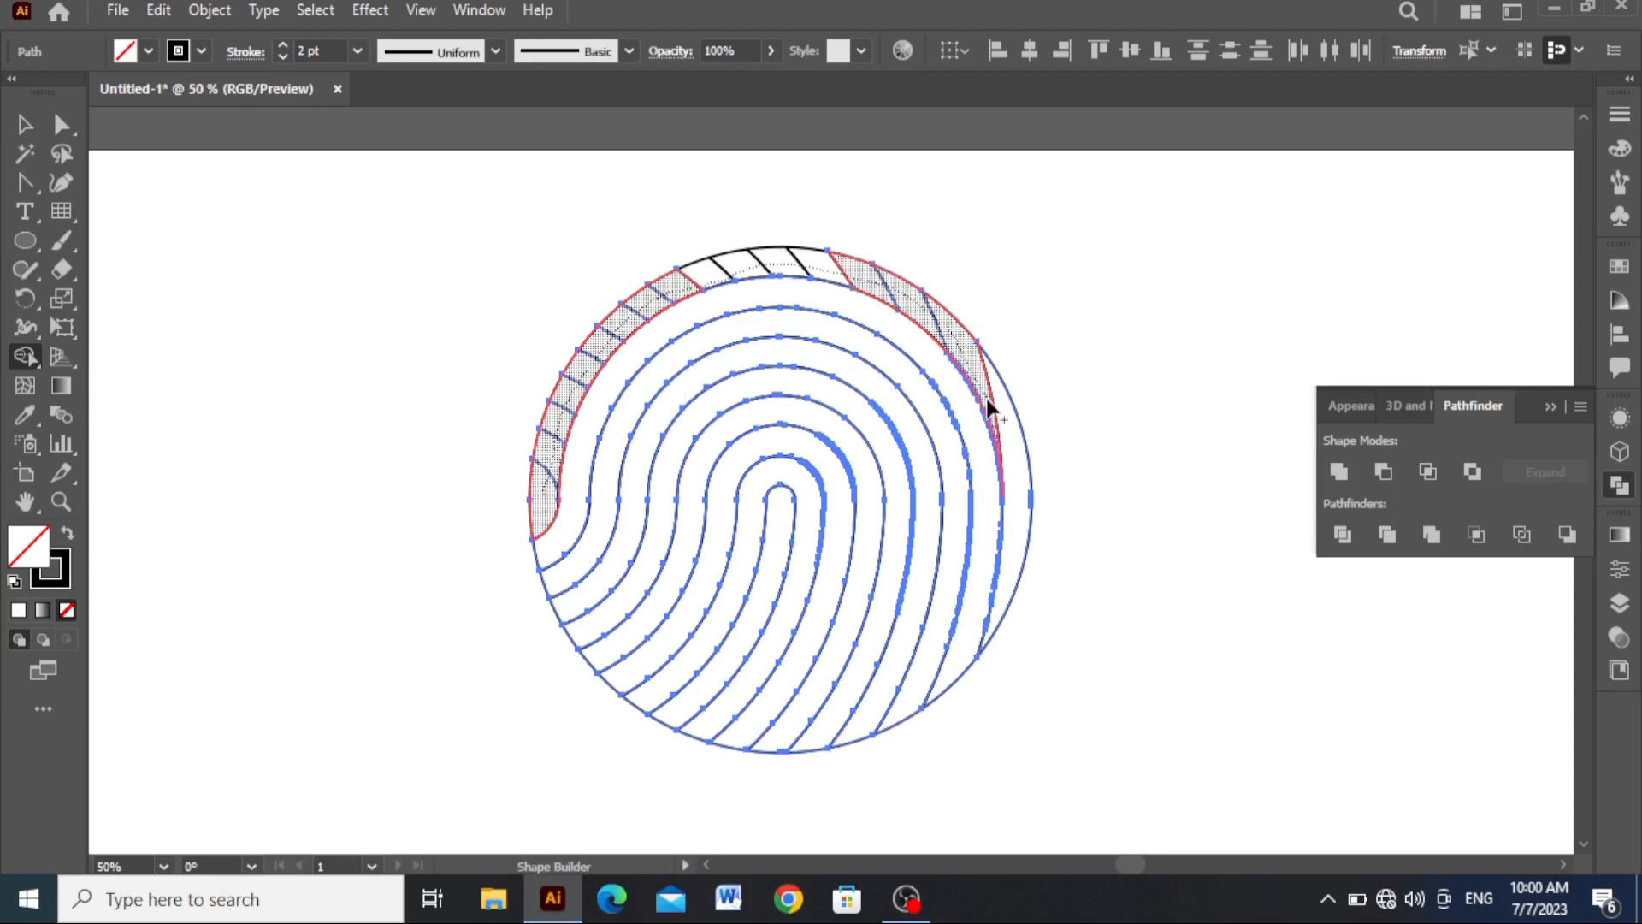
drag(987, 399, 989, 405)
mouse_move(682, 284)
mouse_down()
mouse_move(770, 259)
mouse_move(858, 274)
mouse_up()
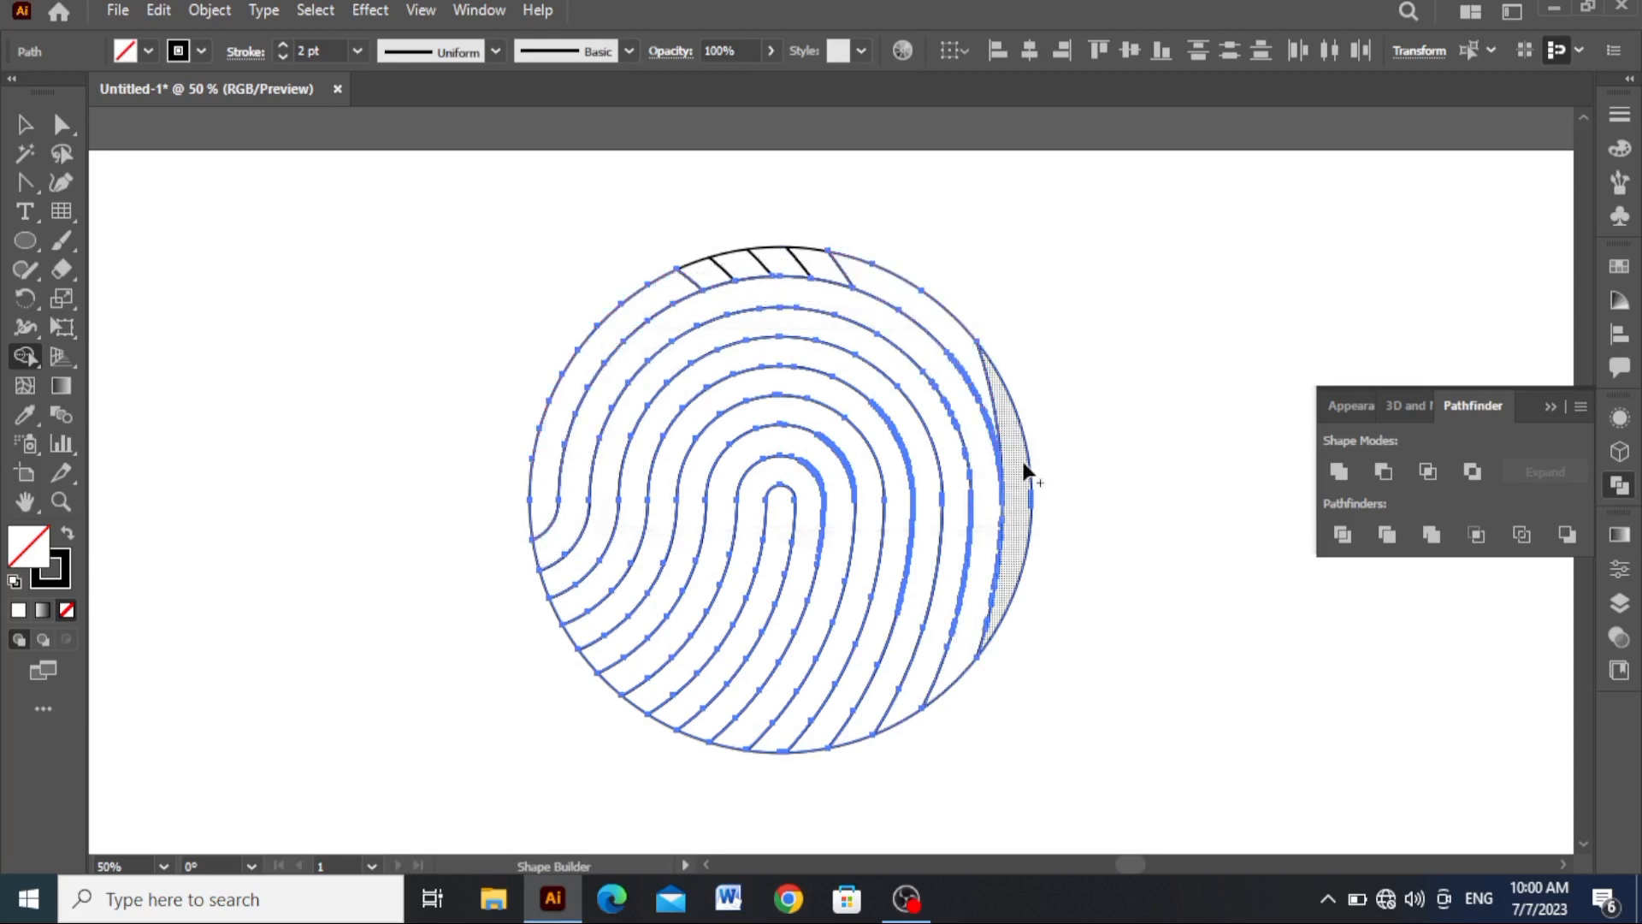
drag(982, 366, 1018, 515)
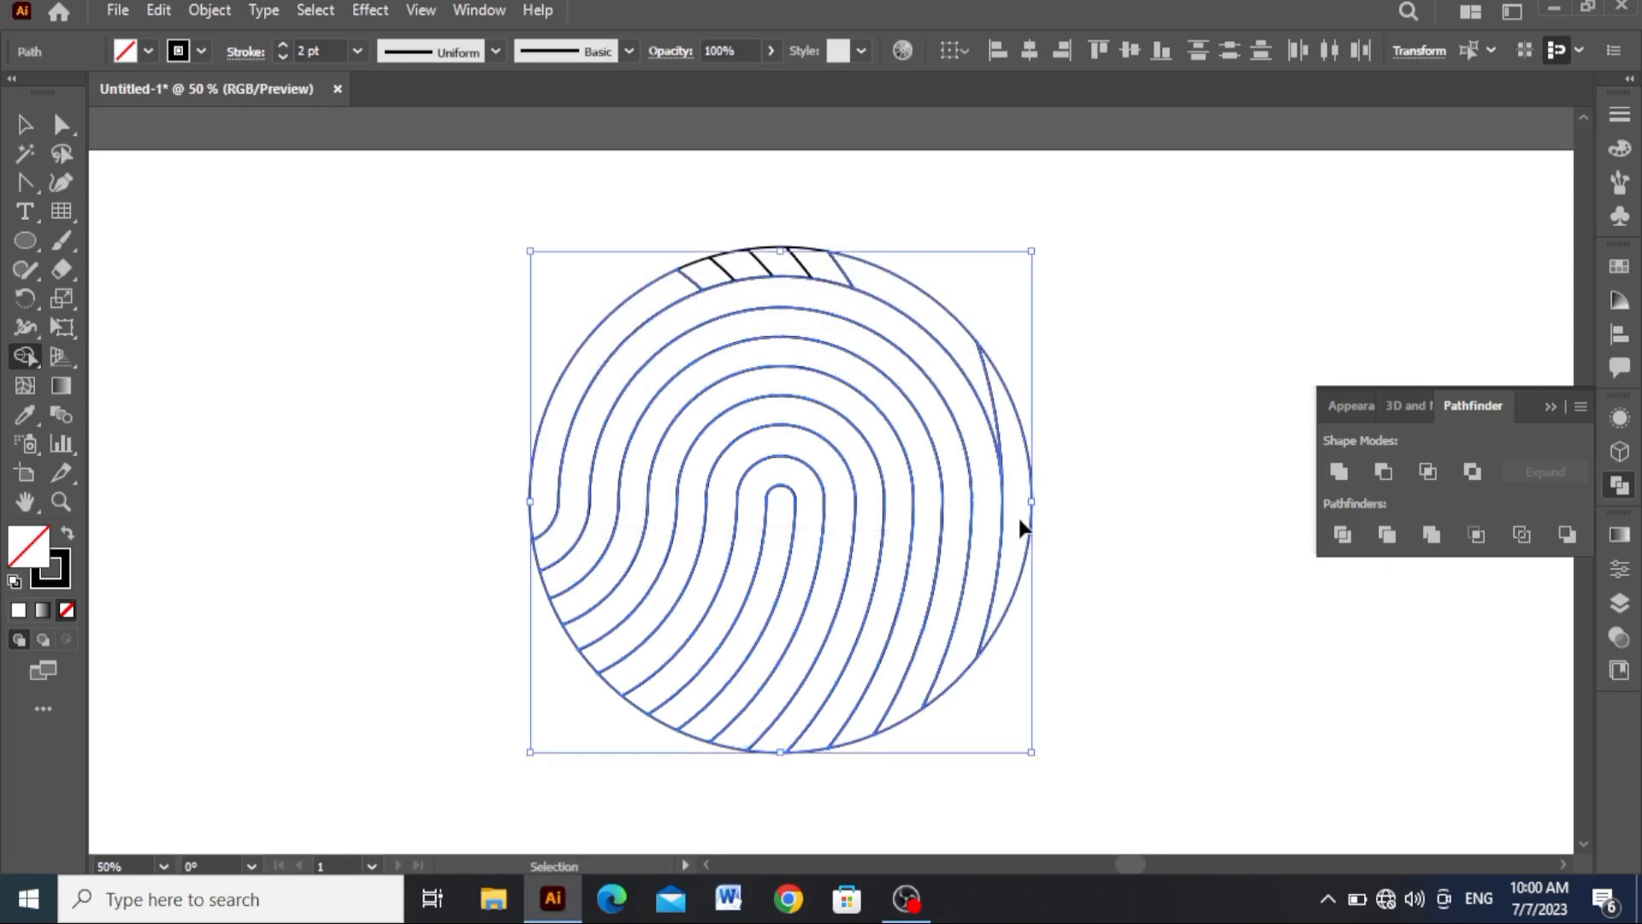
click(25, 124)
click(325, 571)
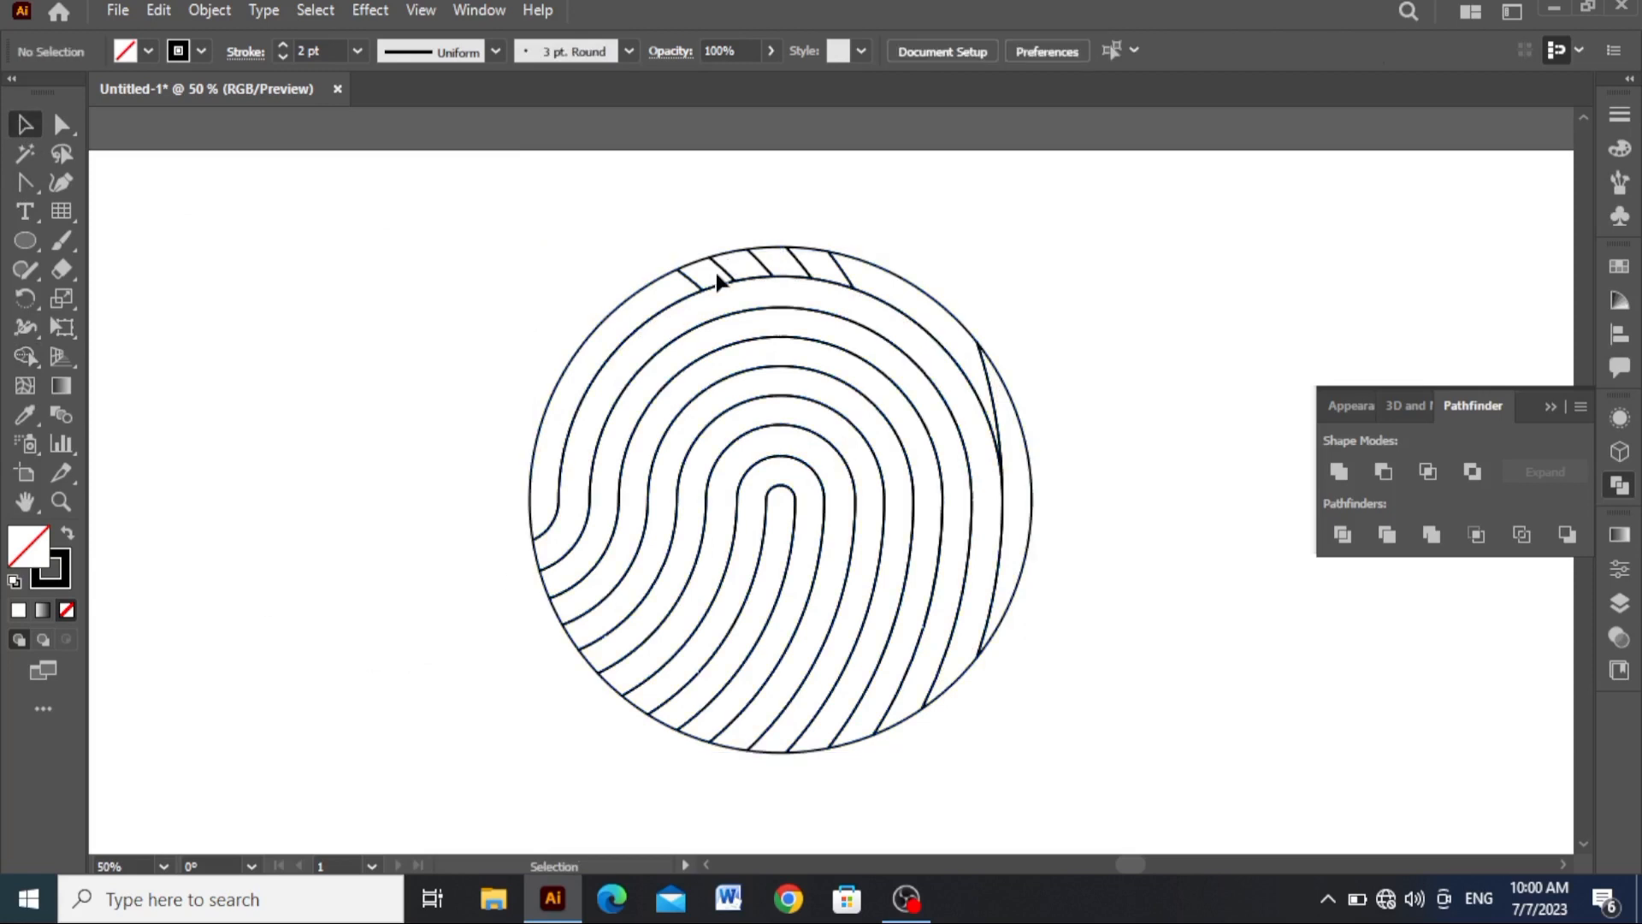
Step: Select the artwork and, with the Anchor Point tool, delete the first outline segments joining the band ends at the circle's left edge
key(alt)
drag(274, 237, 1097, 709)
click(17, 183)
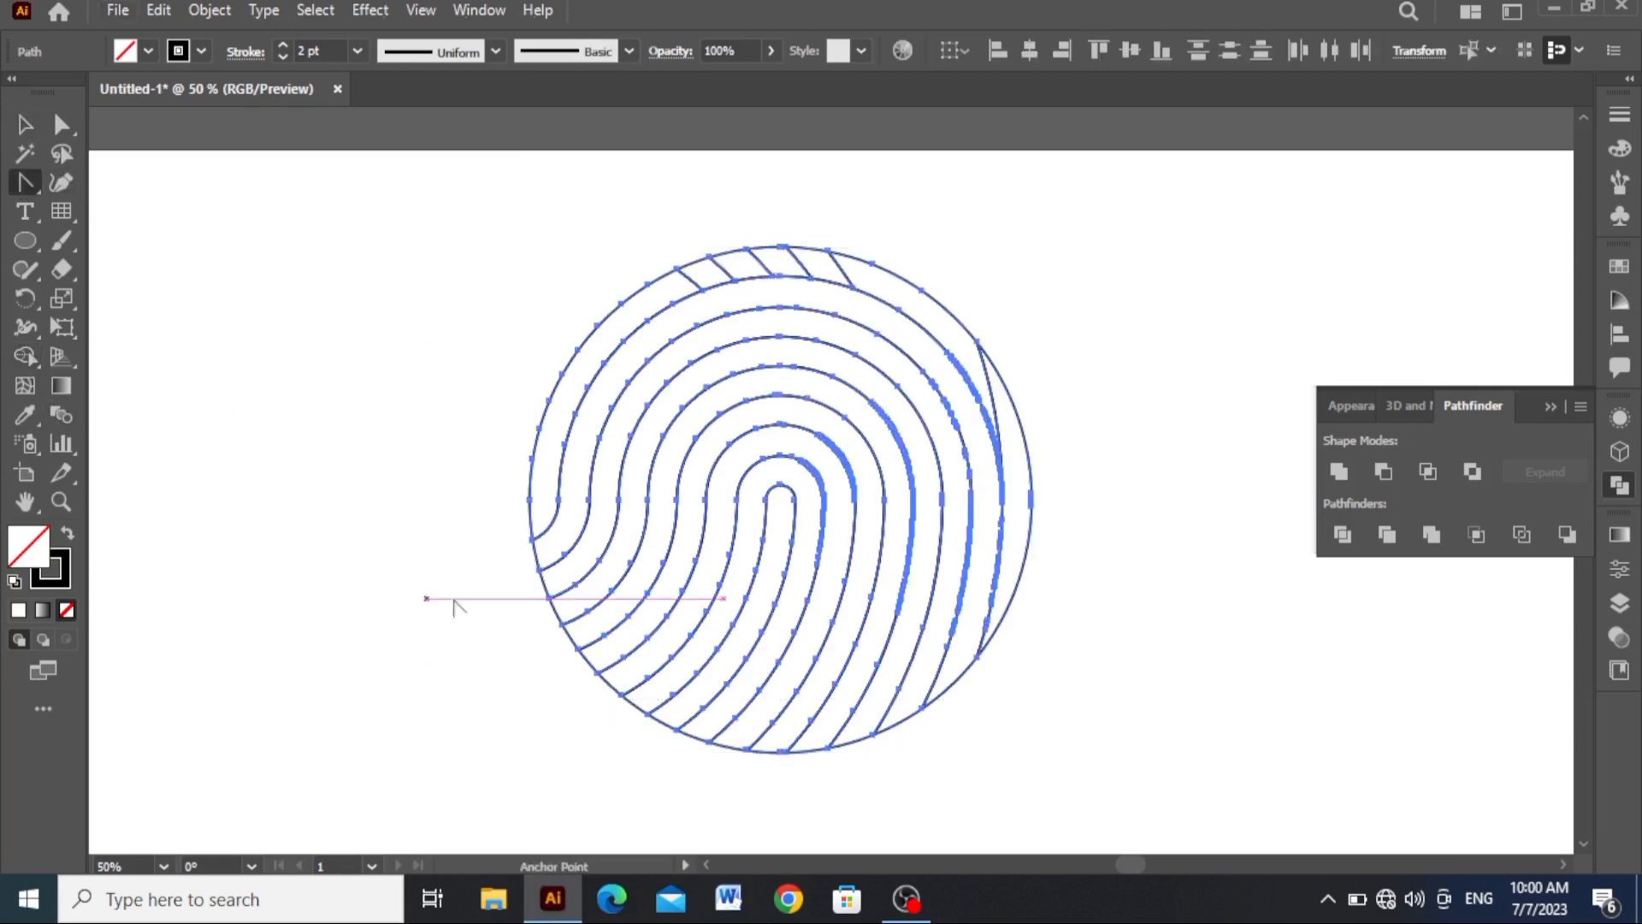
click(536, 553)
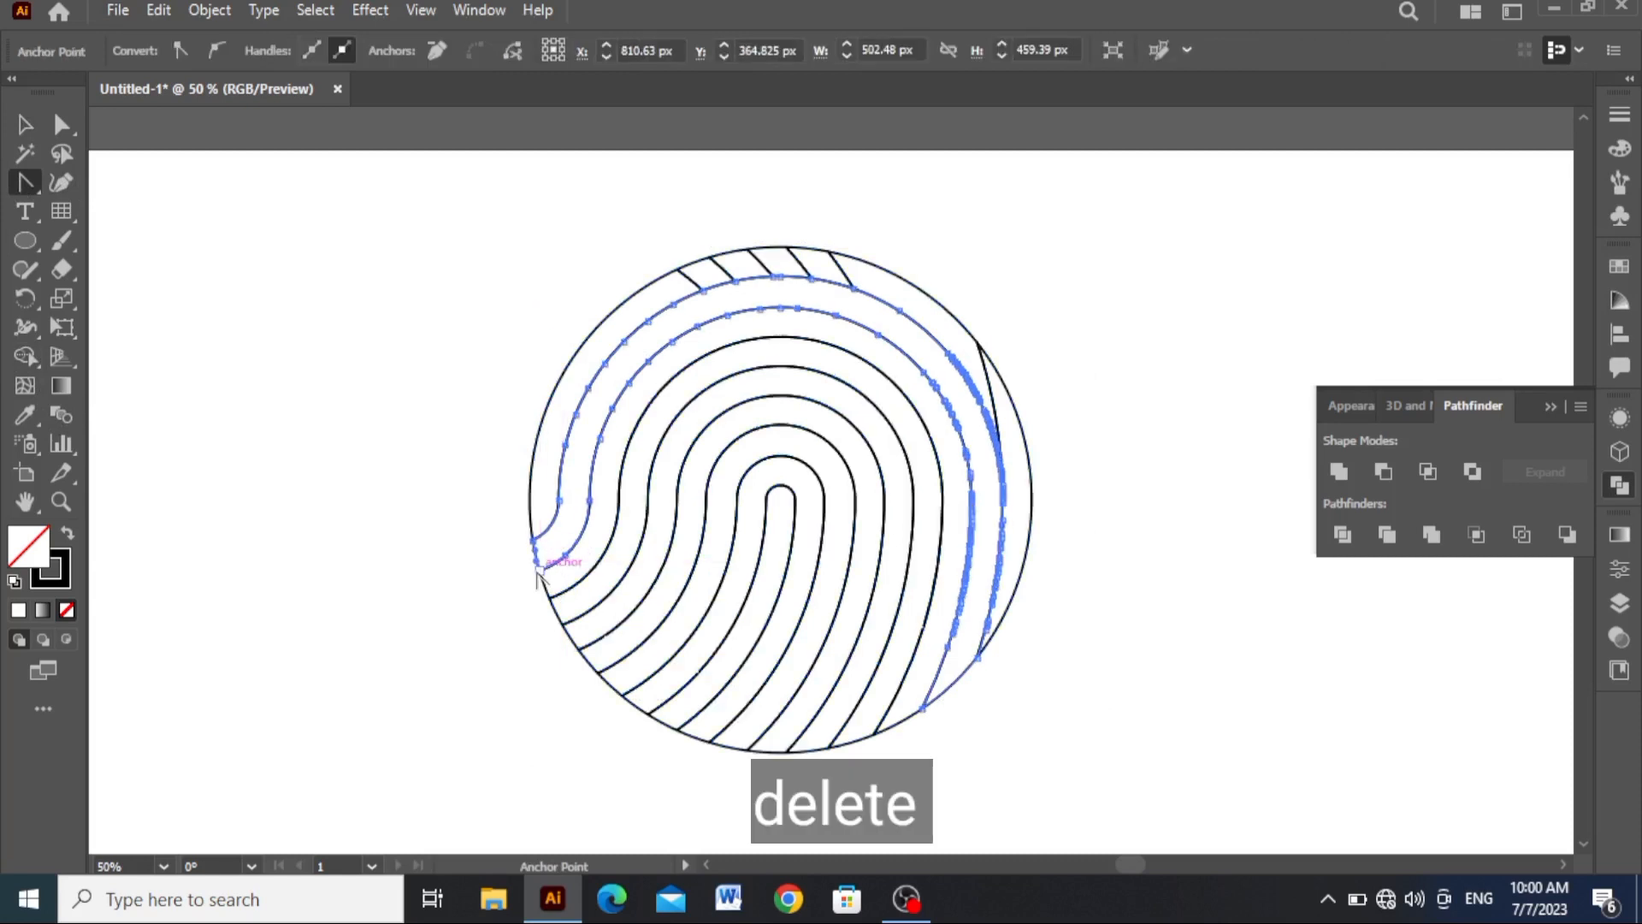
key(Delete)
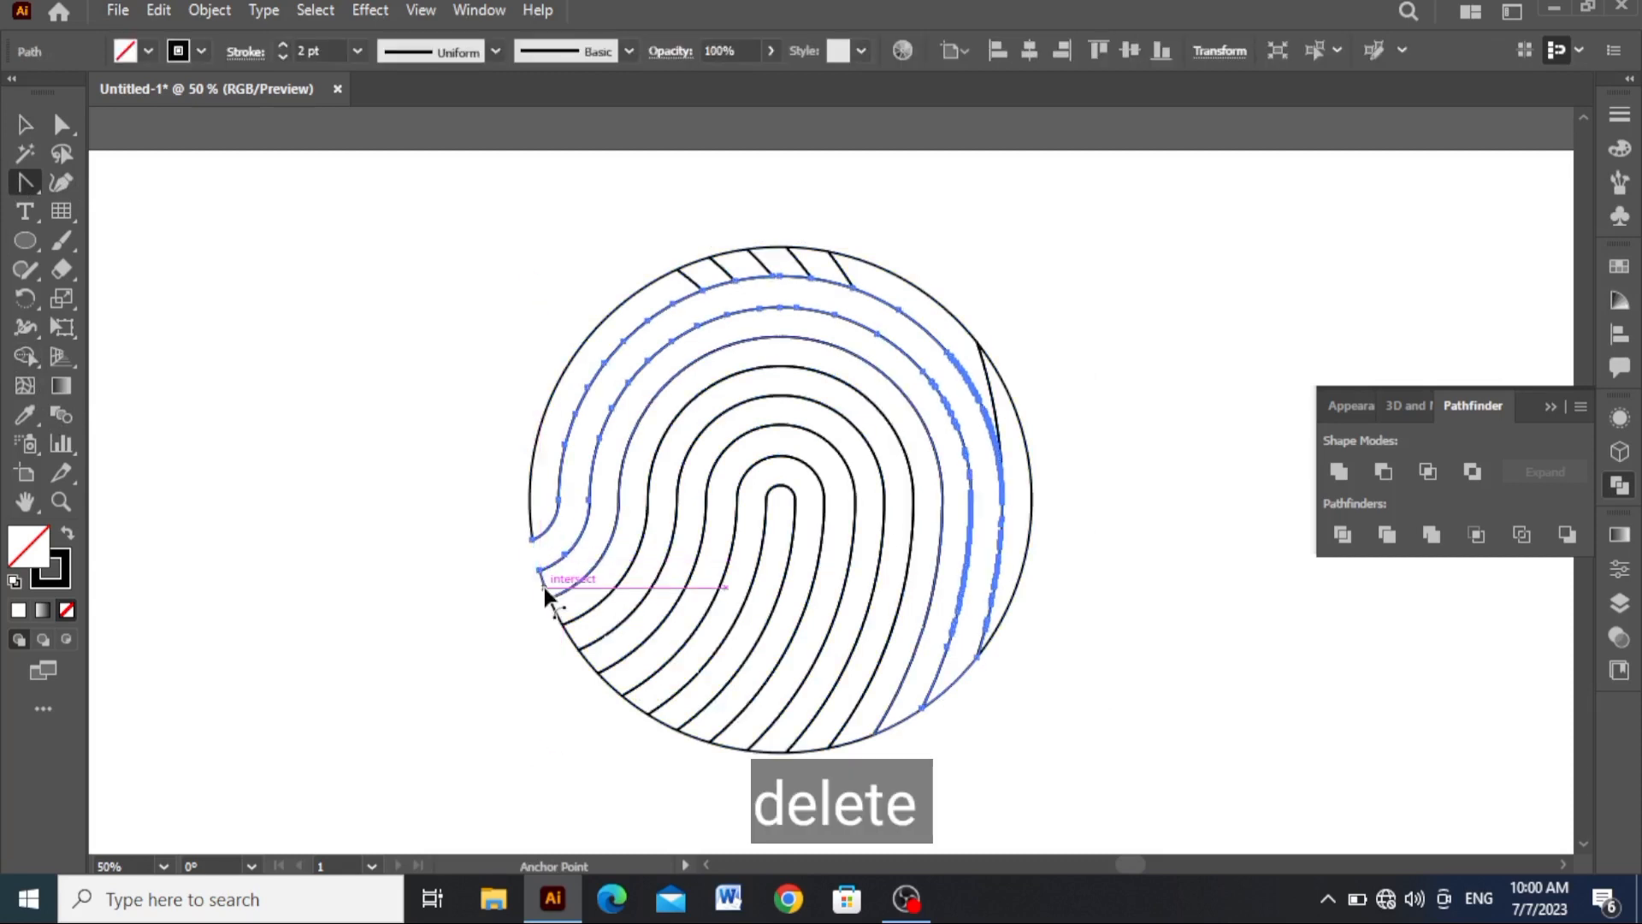
click(546, 589)
key(Delete)
click(560, 619)
key(Delete)
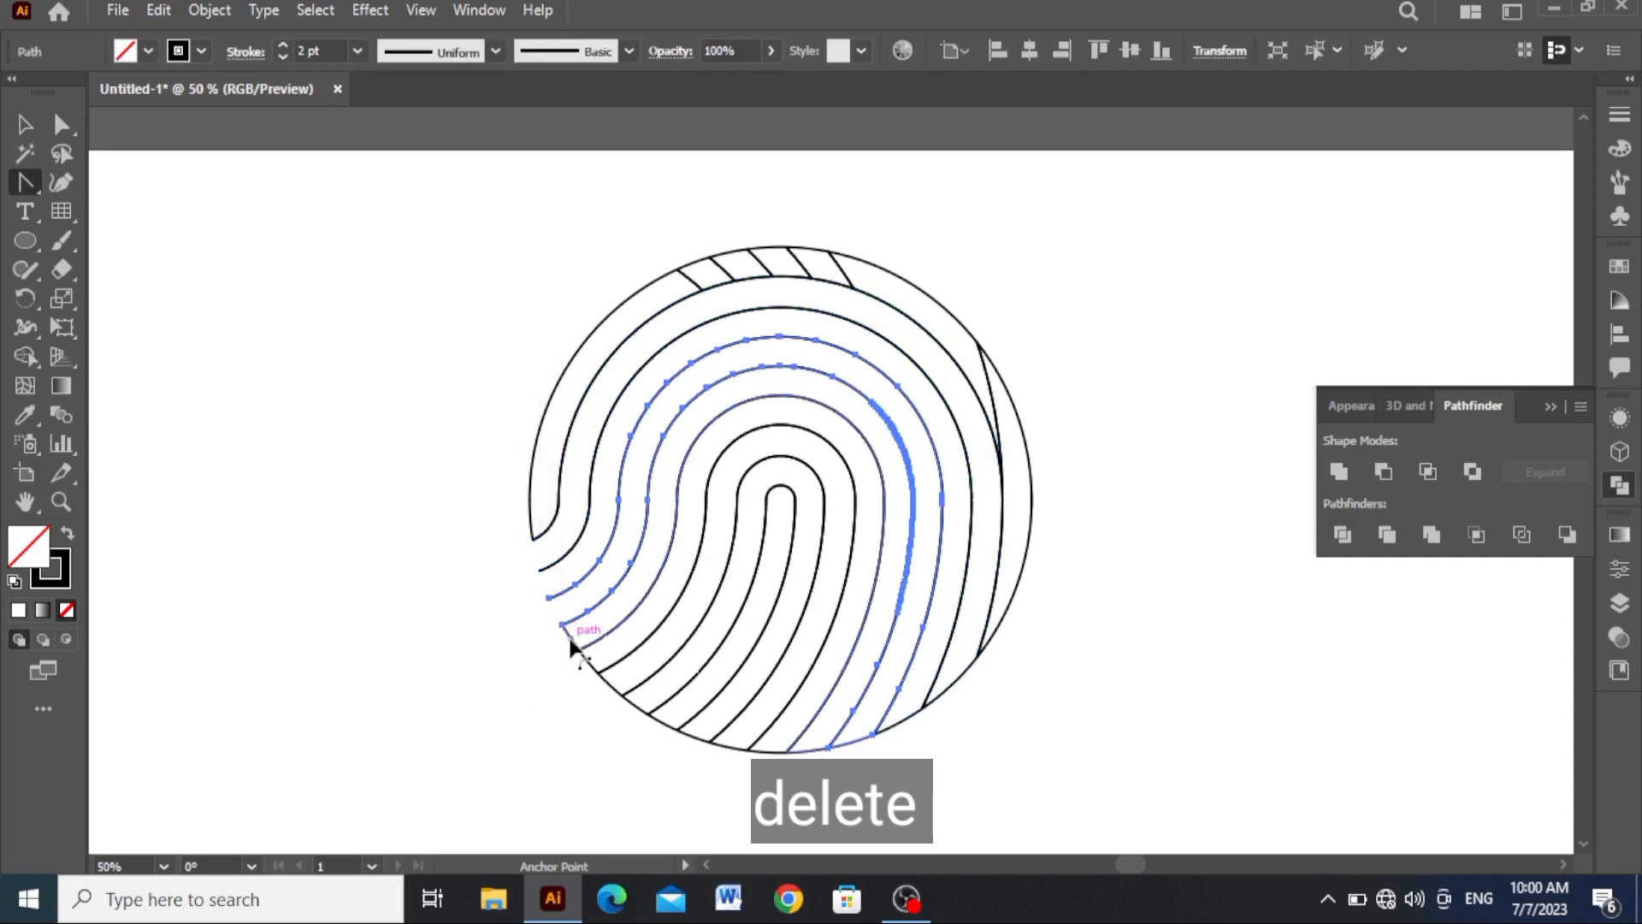
Step: Delete the outline segments closing the band ends along the circle's lower-left edge, down to the bottom
click(569, 638)
key(Delete)
click(590, 667)
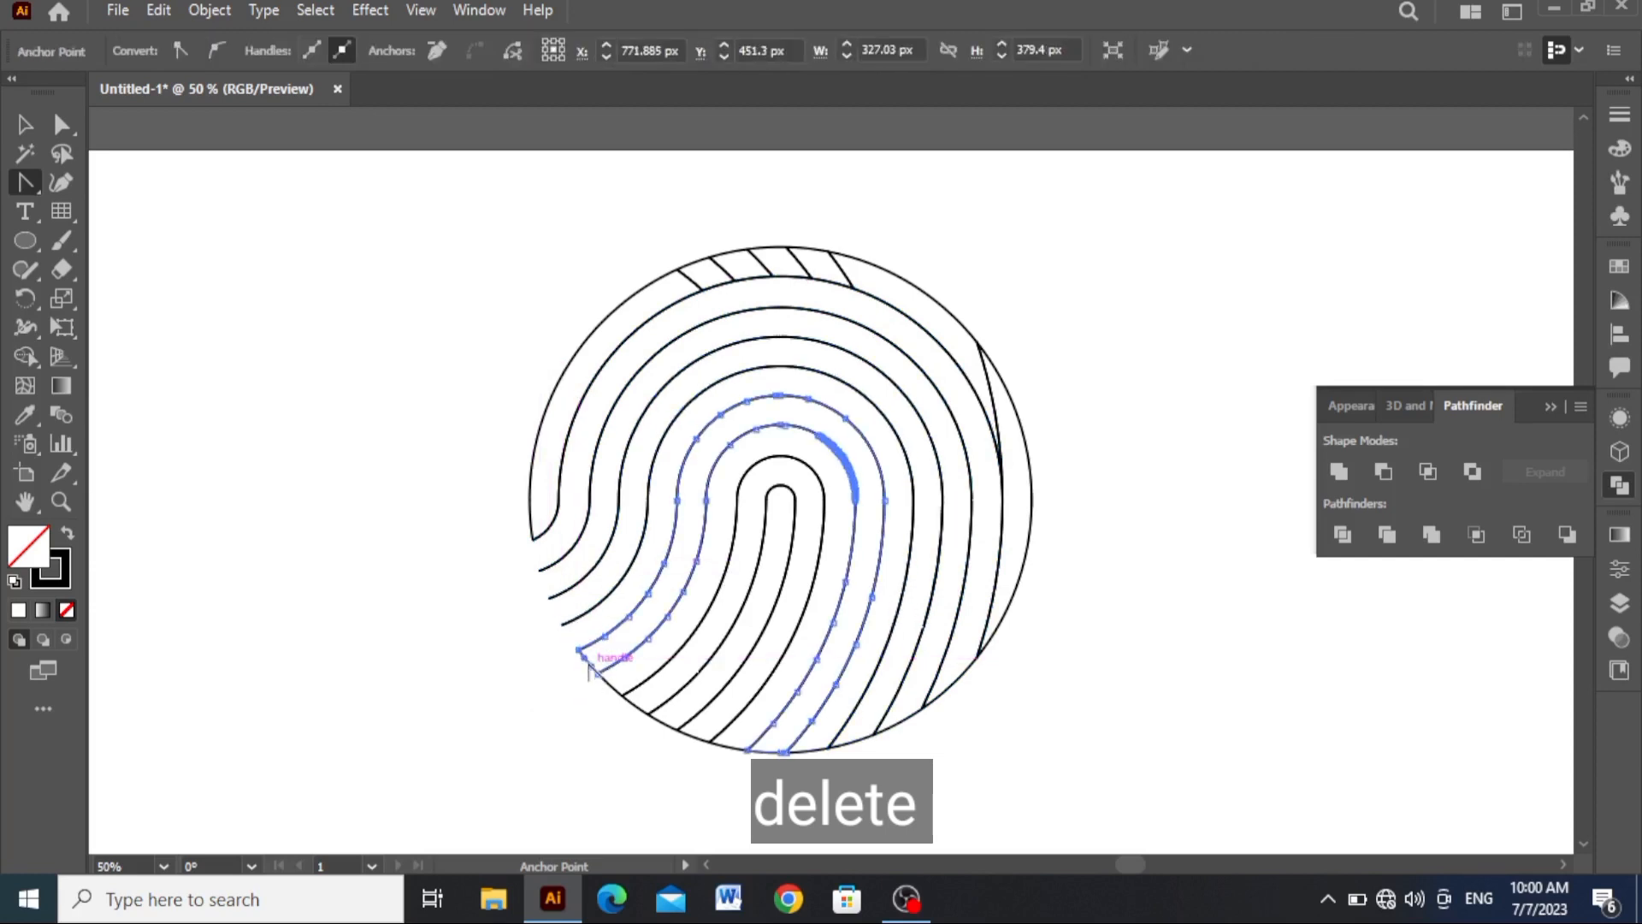
key(Delete)
click(611, 694)
click(631, 705)
key(Delete)
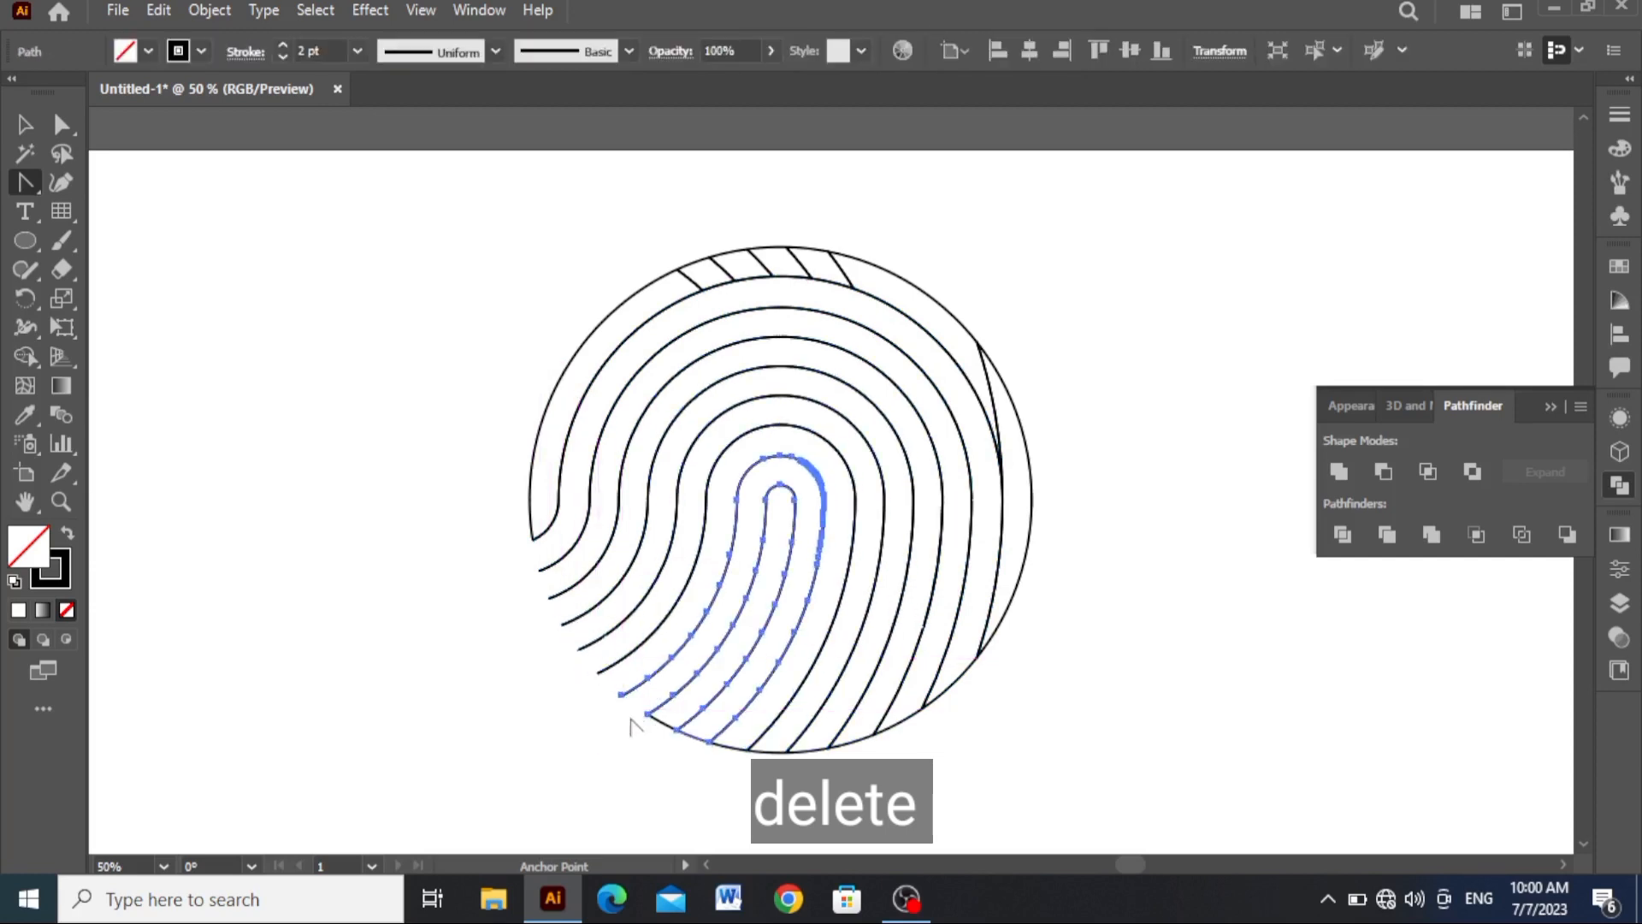
click(665, 725)
key(Delete)
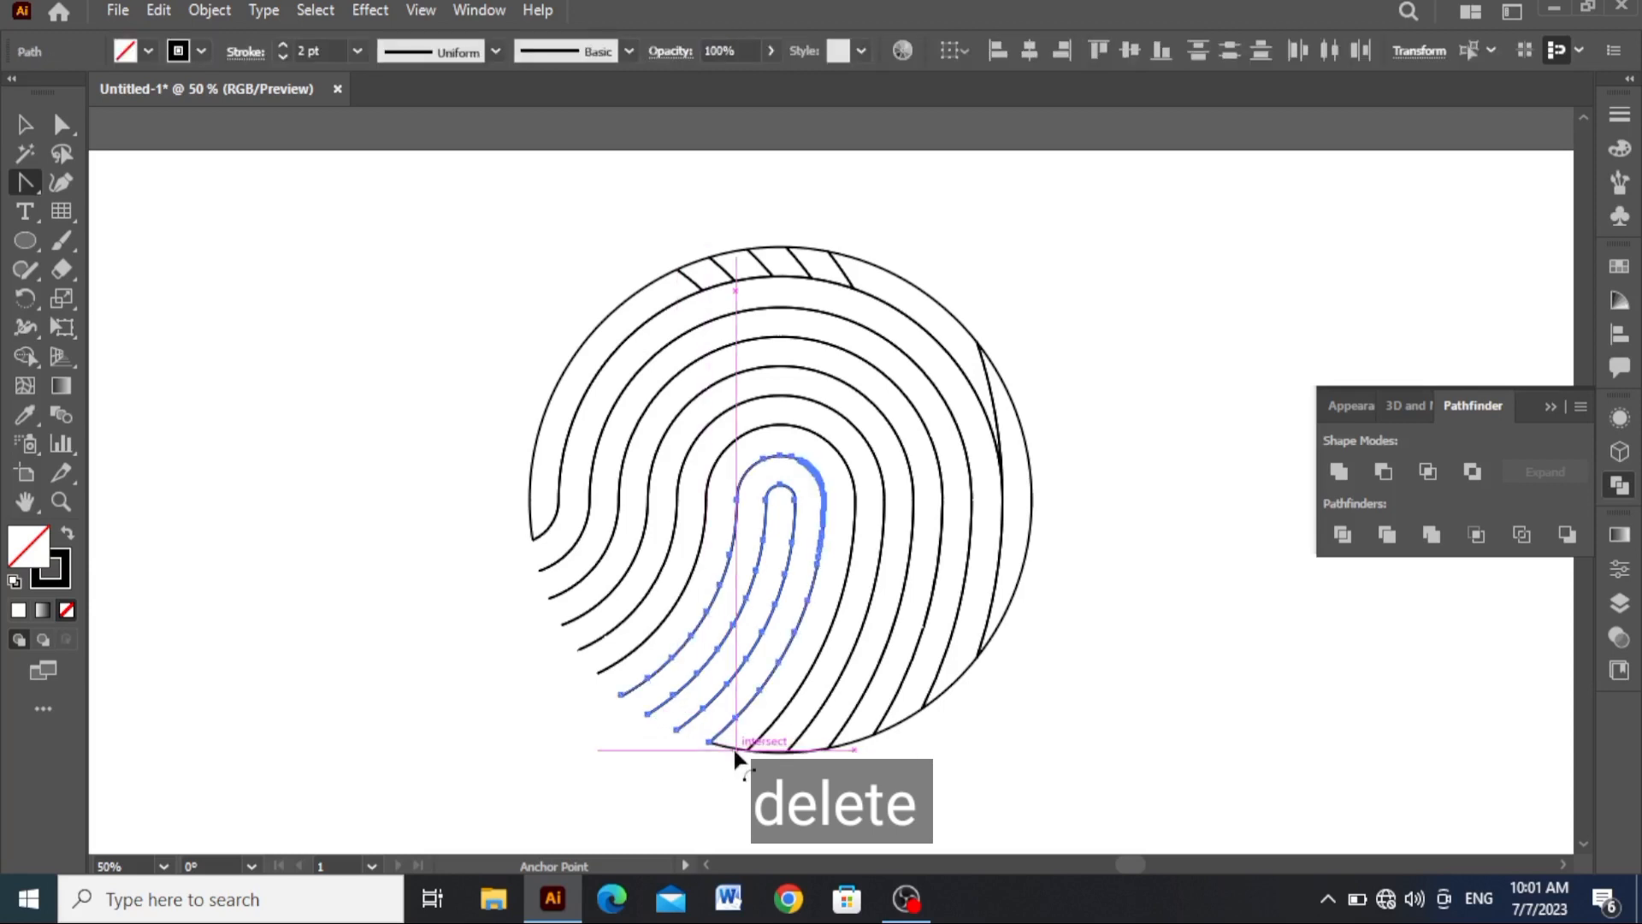
click(733, 751)
key(Delete)
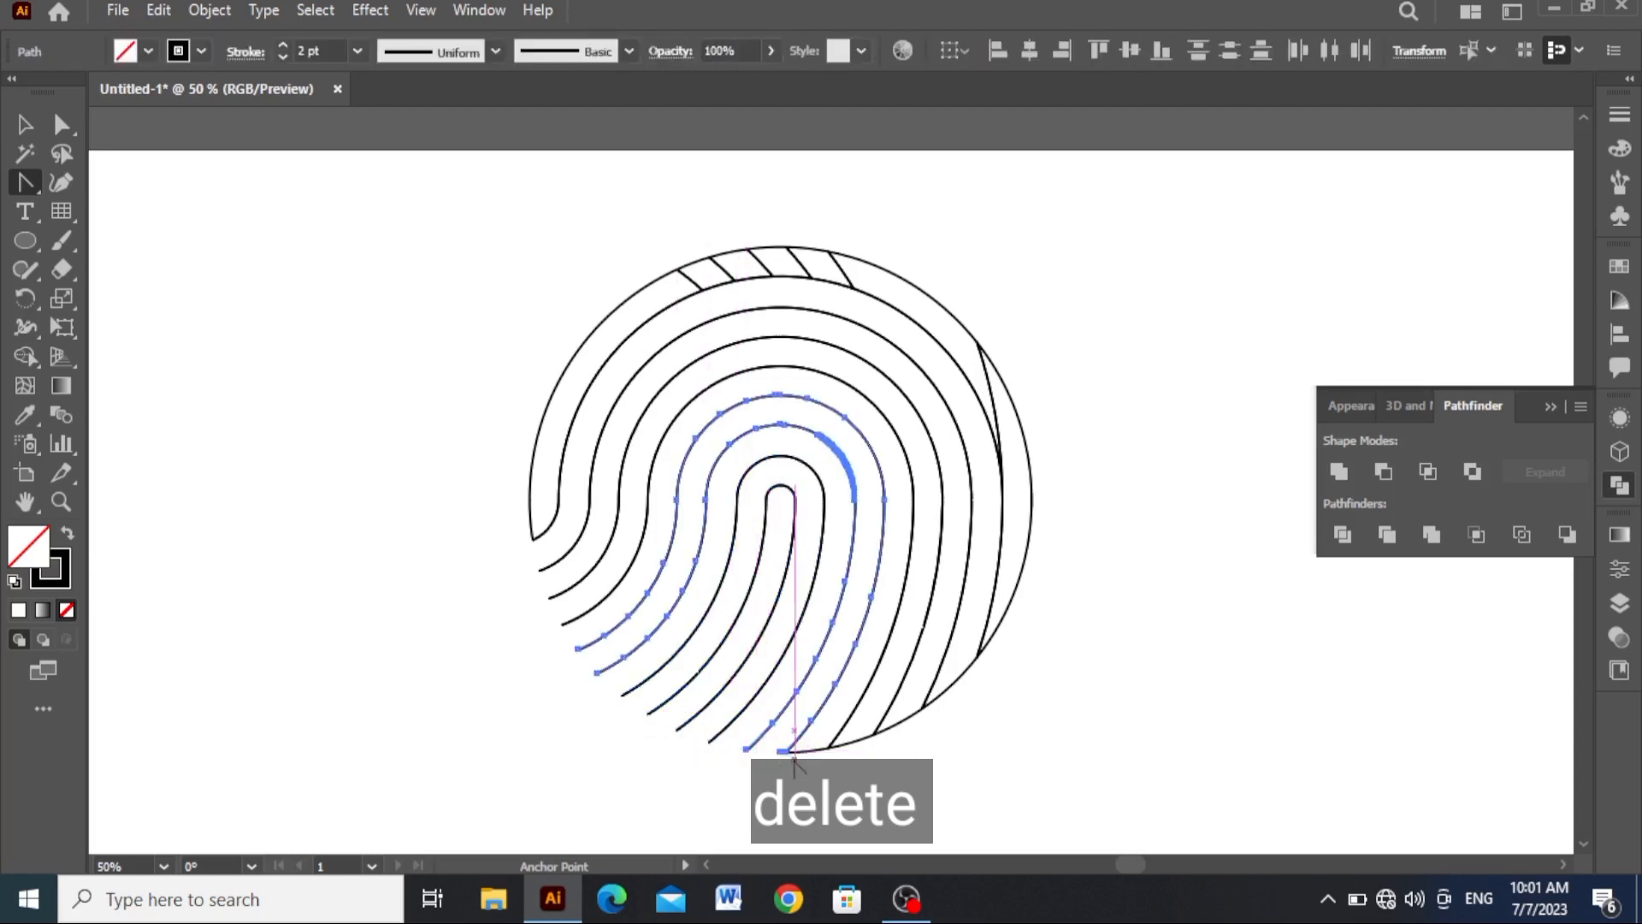
Step: Delete the remaining outline segments between the line ends along the circle's bottom and lower-right edge
click(828, 749)
click(851, 742)
key(Delete)
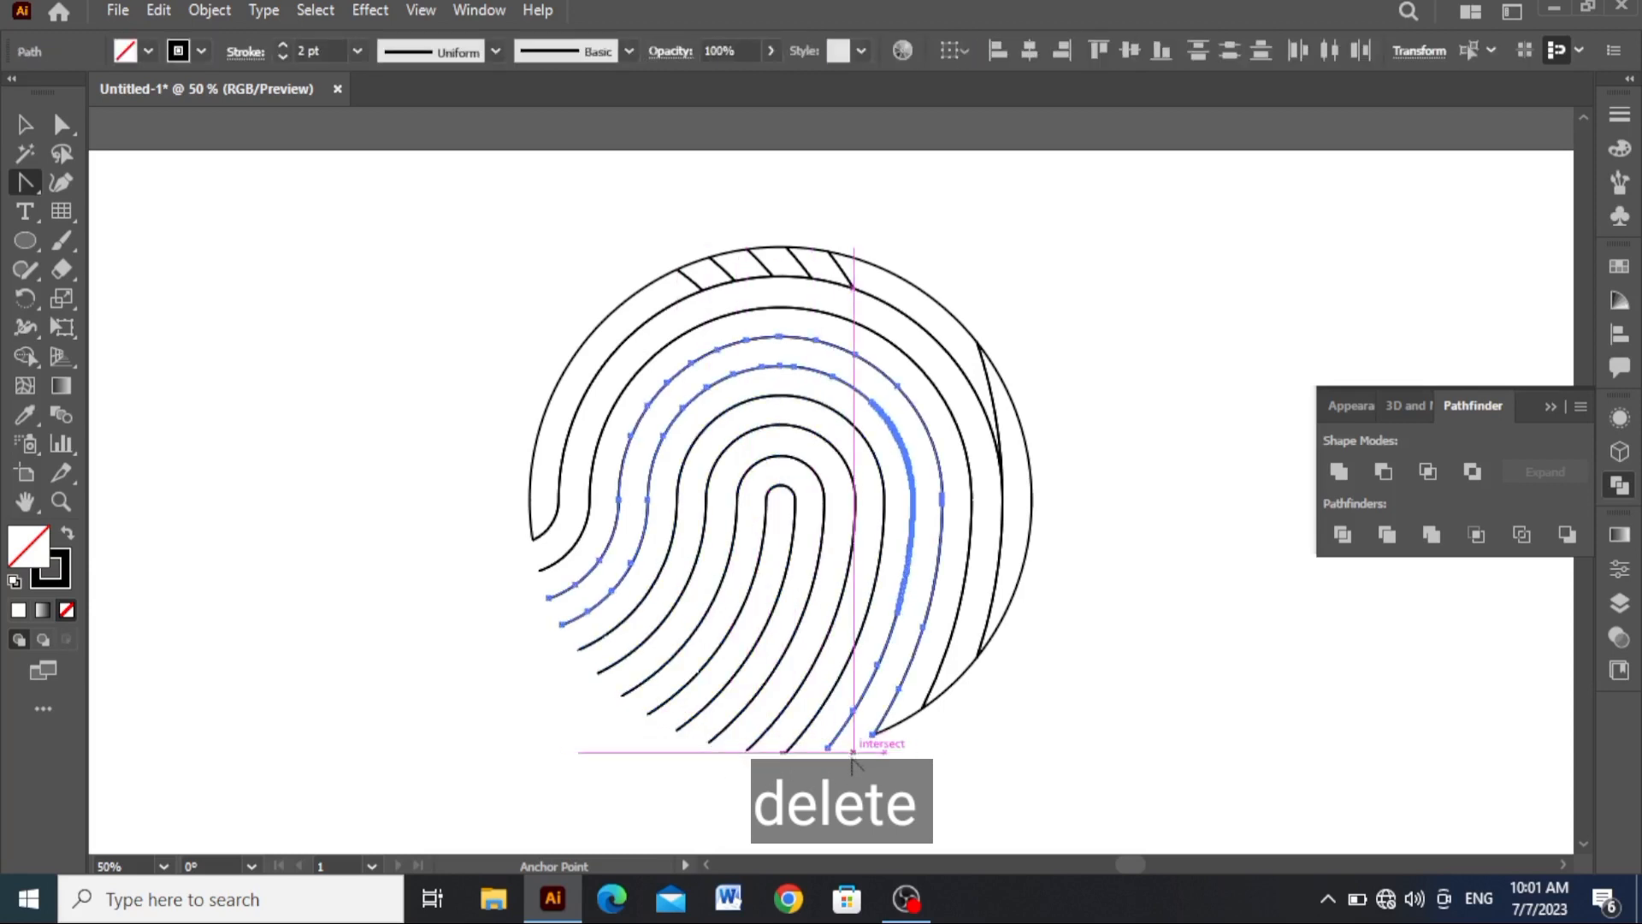
click(898, 722)
key(Delete)
click(940, 702)
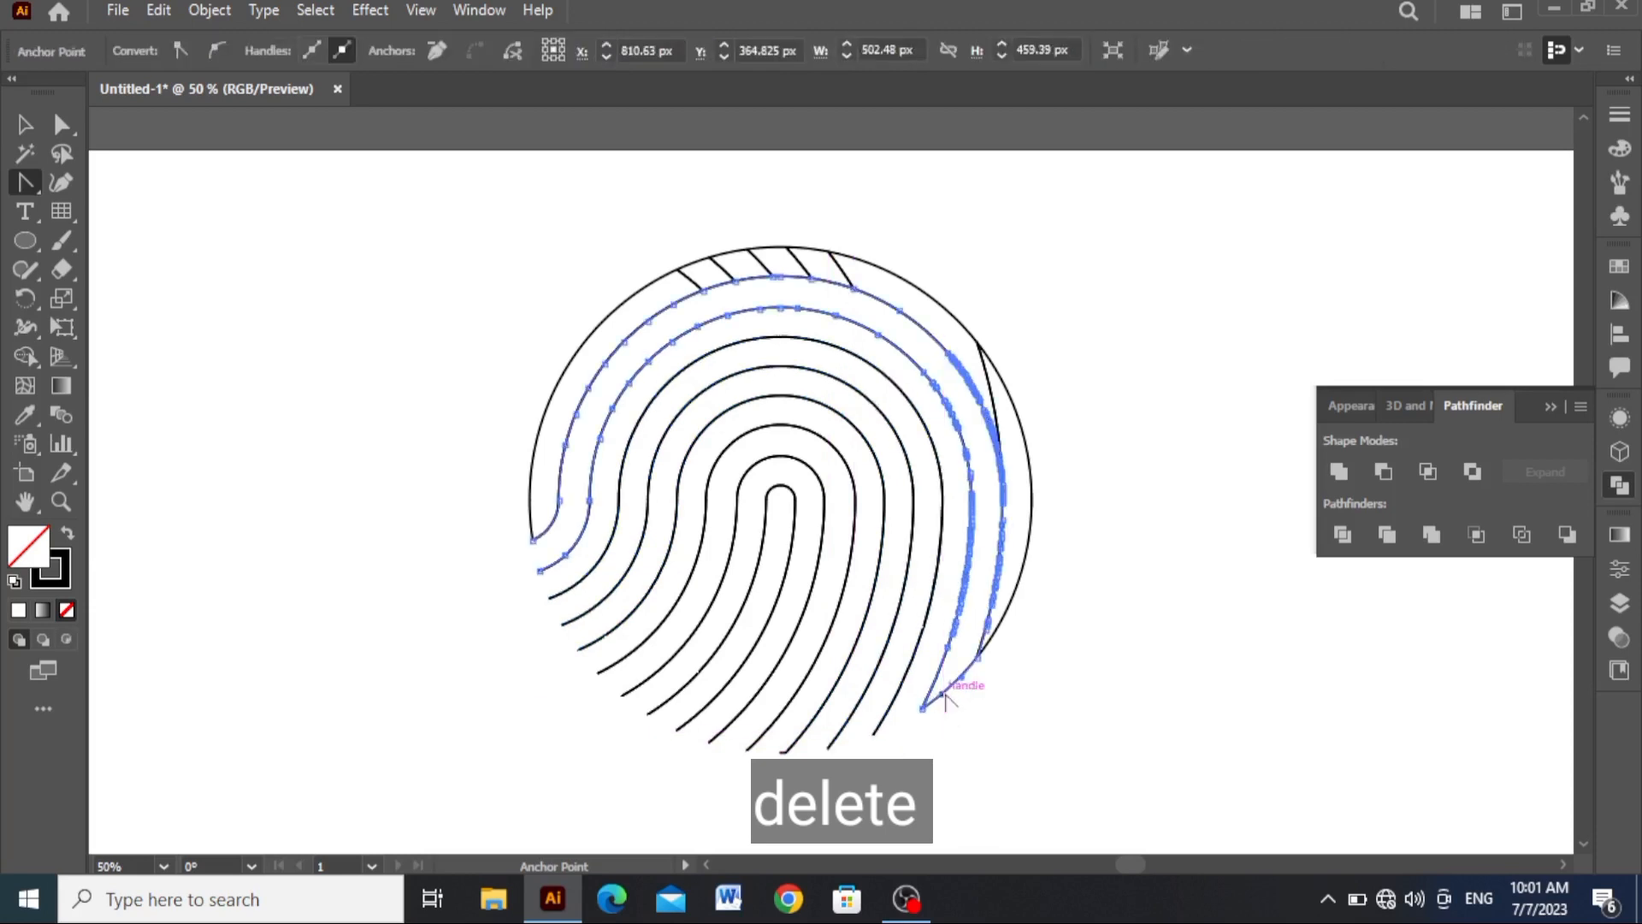
key(Delete)
key(v)
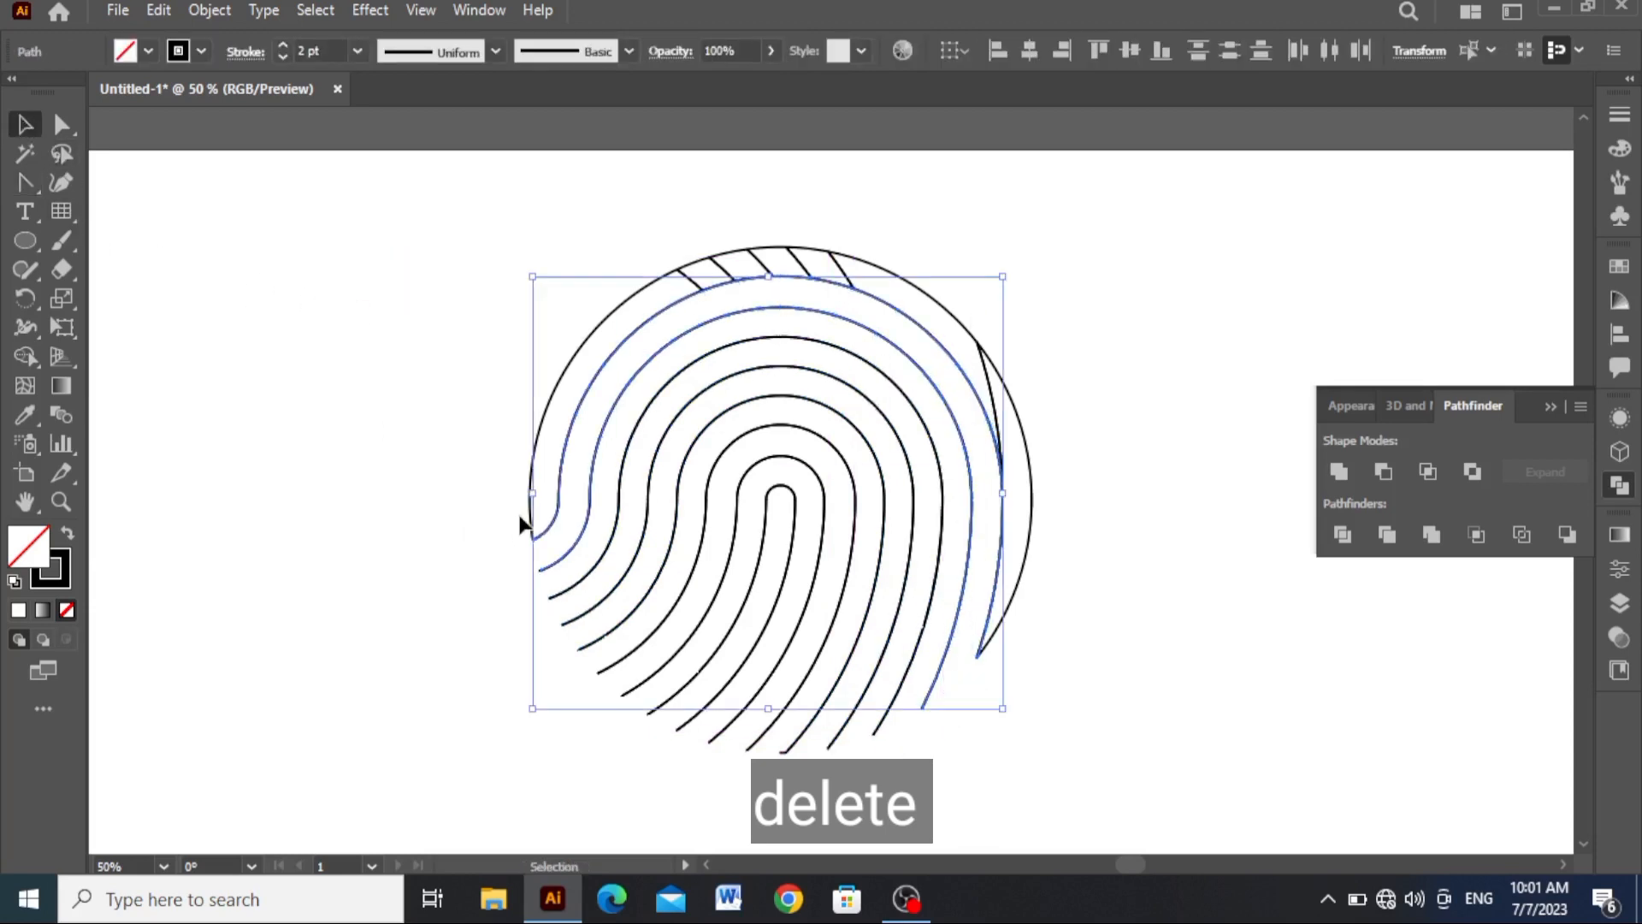
Step: Delete the closed shapes of the outer ring one by one, including the upper-left band, the hatched top pieces and the crescent on the right
click(529, 522)
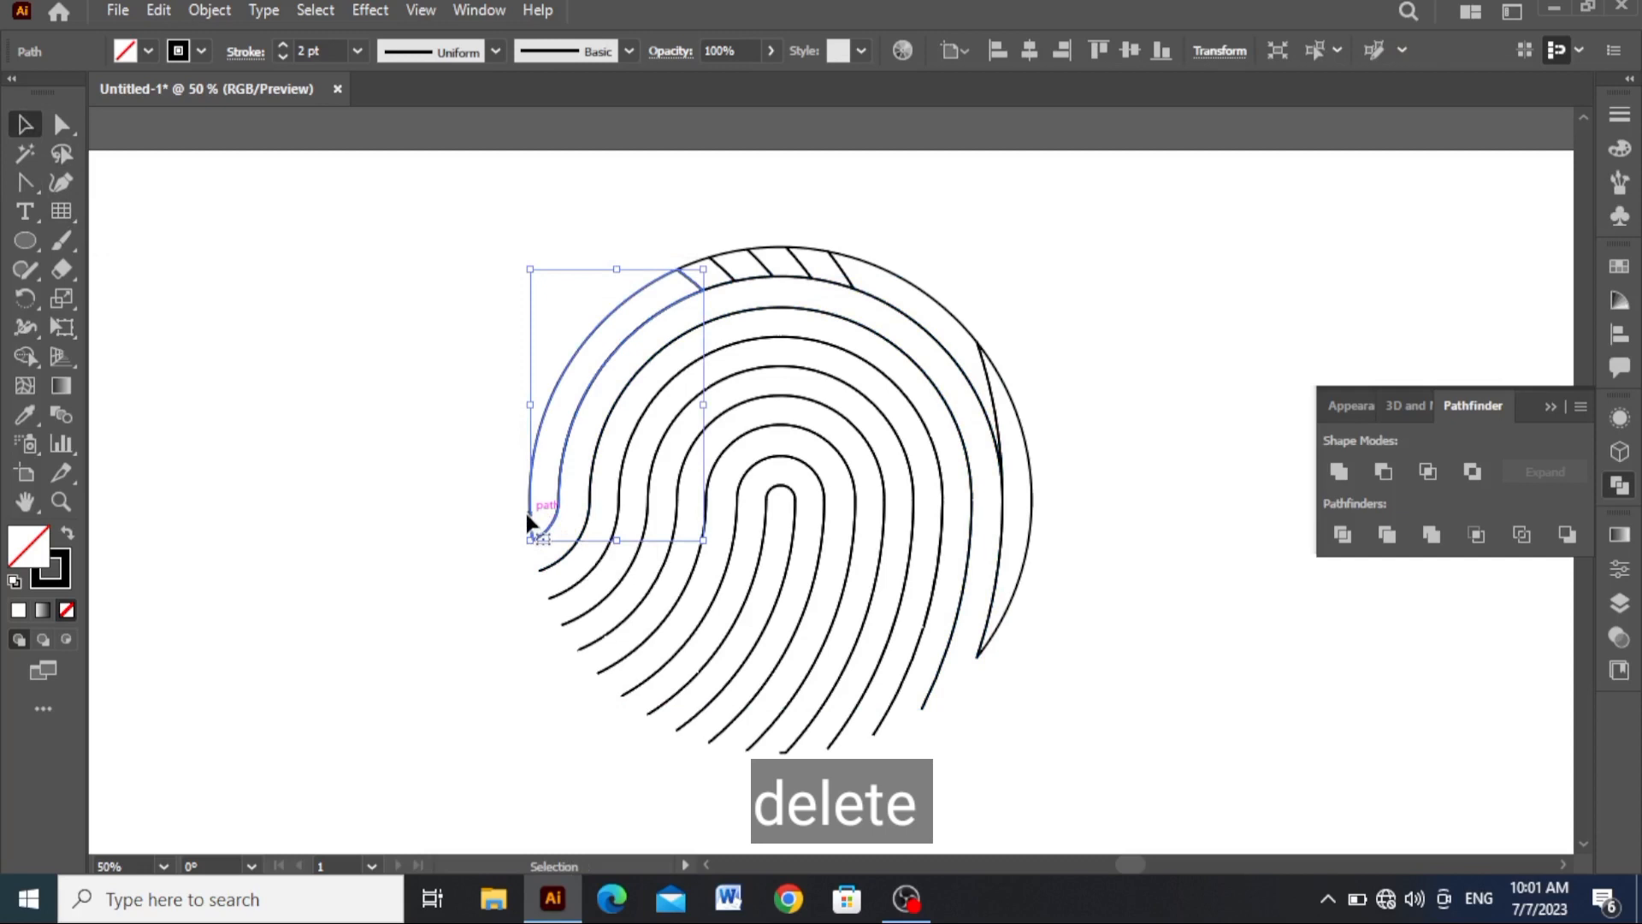
key(Delete)
click(592, 377)
click(662, 237)
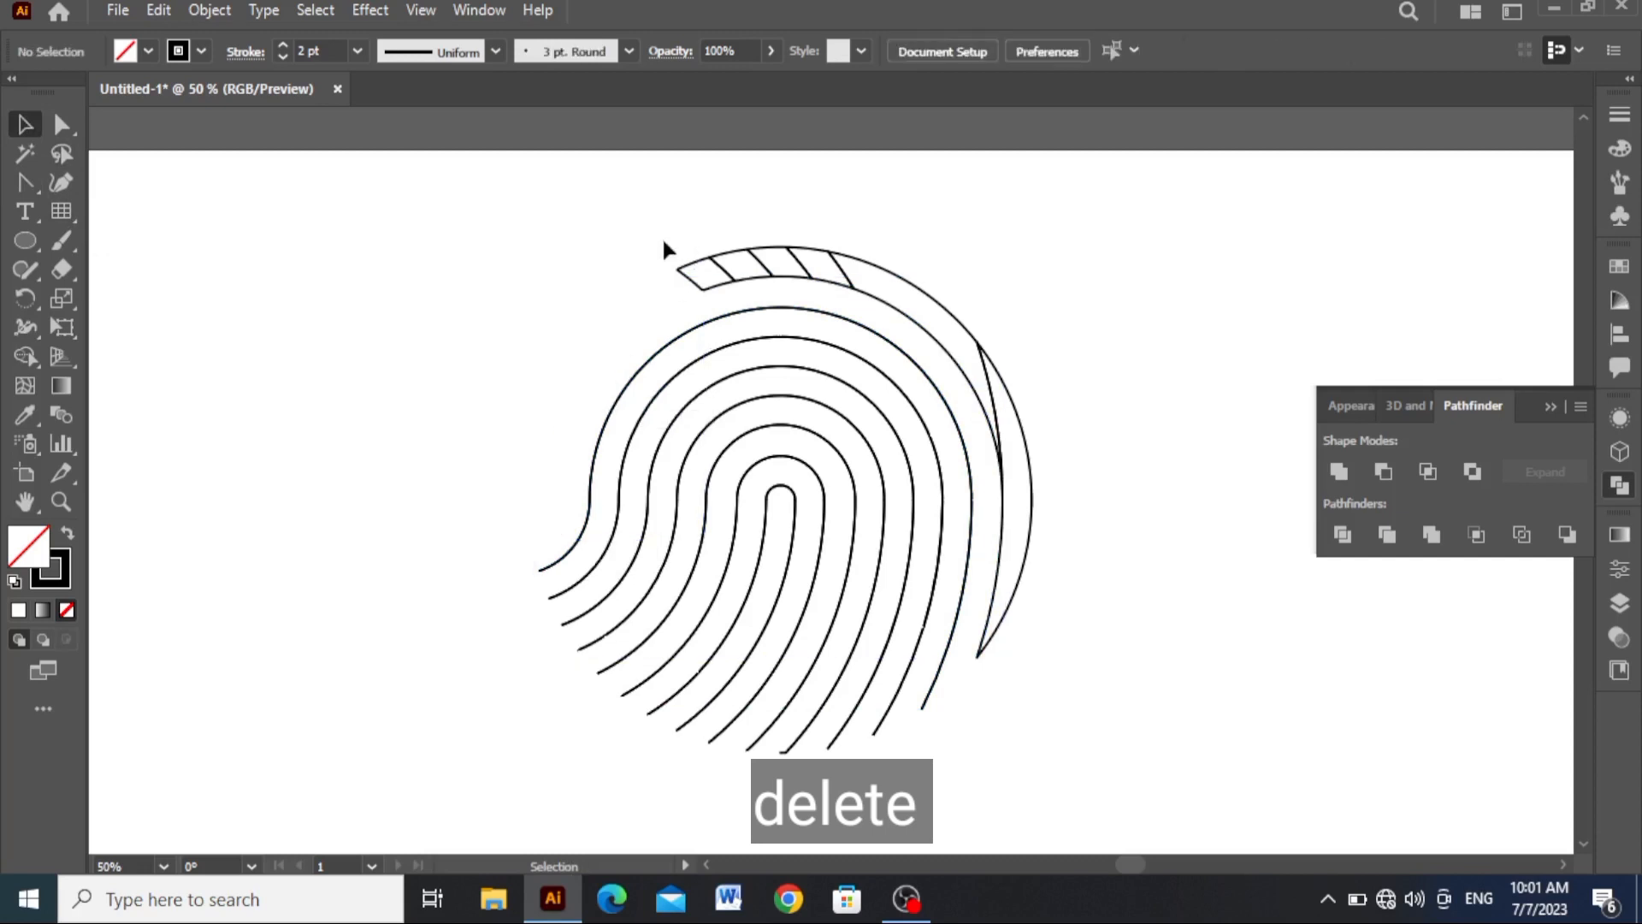
click(832, 291)
key(Delete)
click(1031, 424)
click(1073, 392)
click(999, 472)
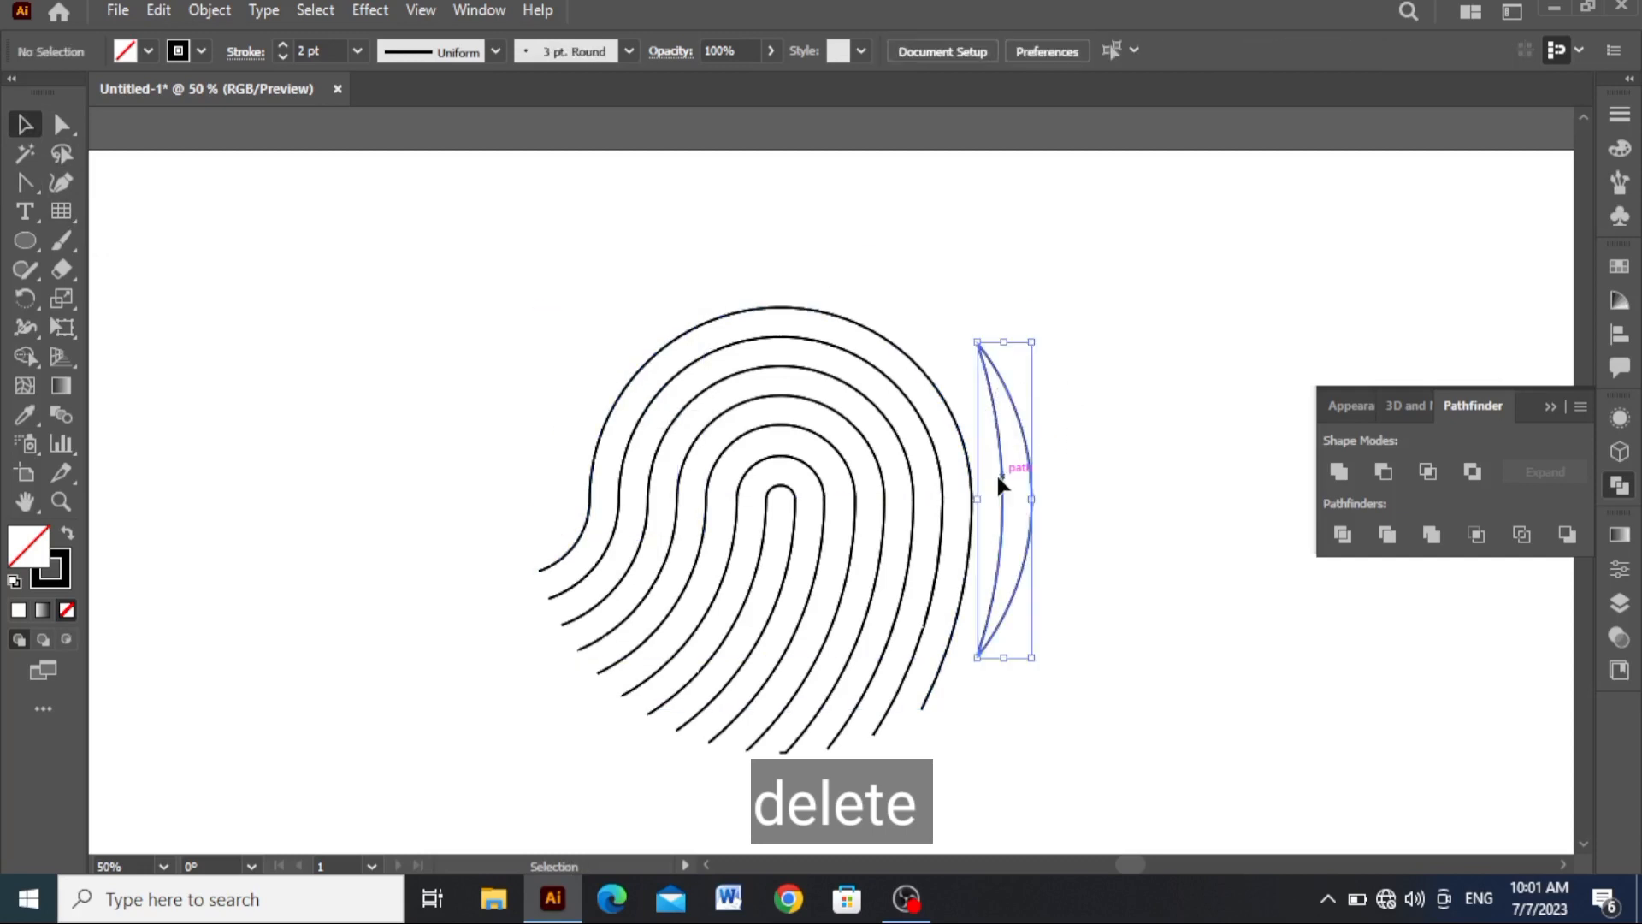
key(Delete)
Step: With the Anchor Point tool, delete the stray segment at the bottom end of the fourth line from the outside
click(780, 754)
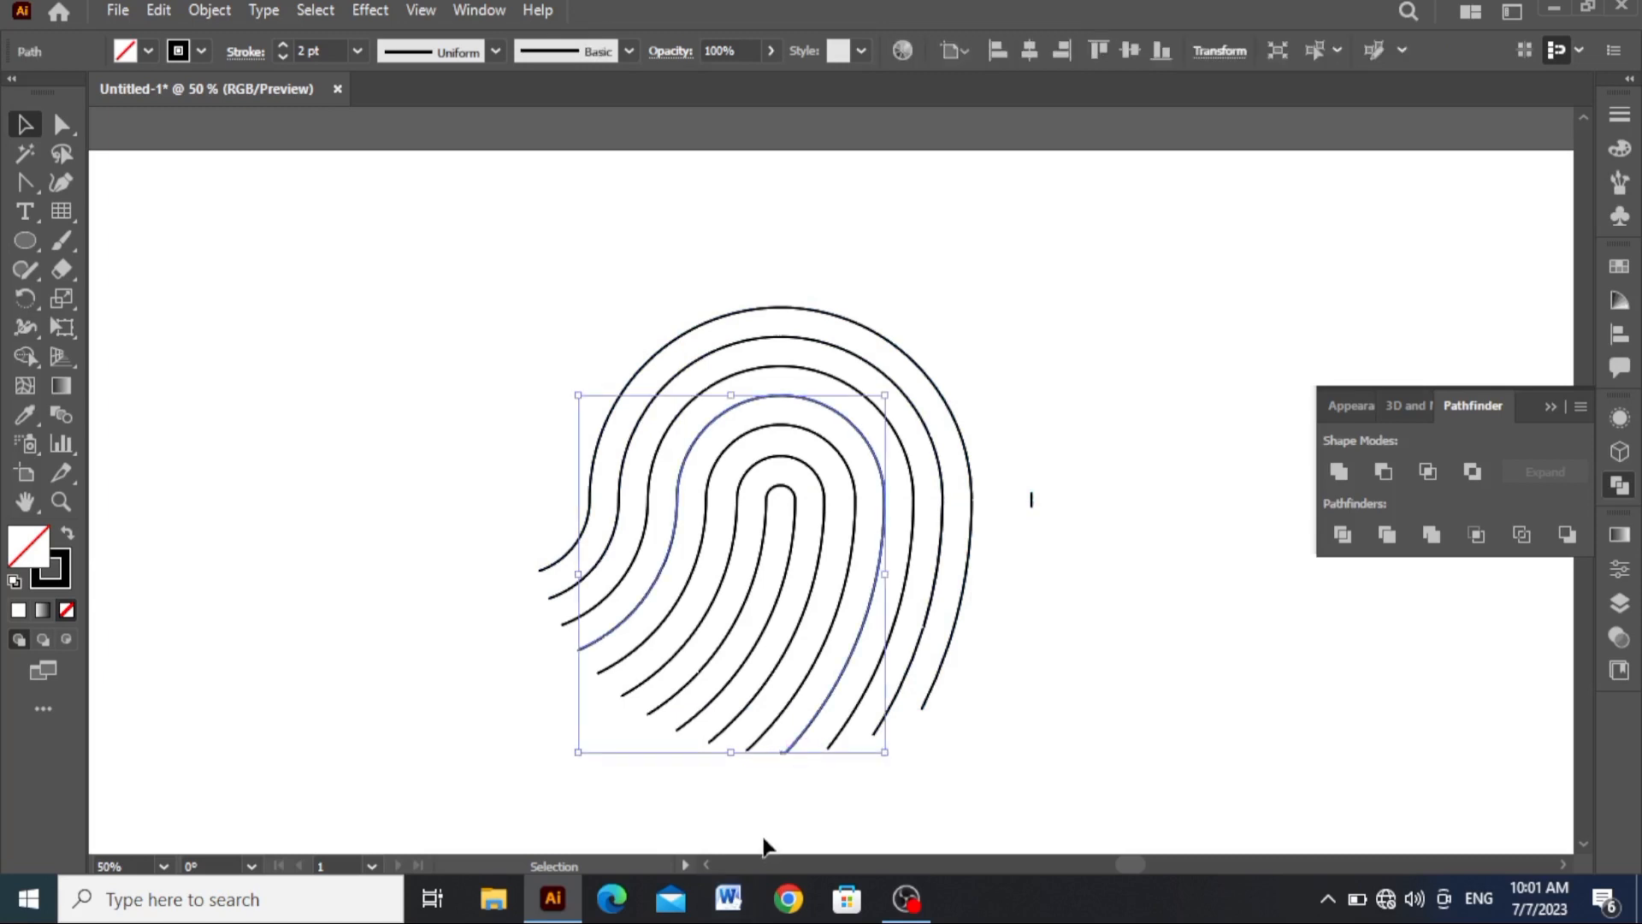
click(25, 182)
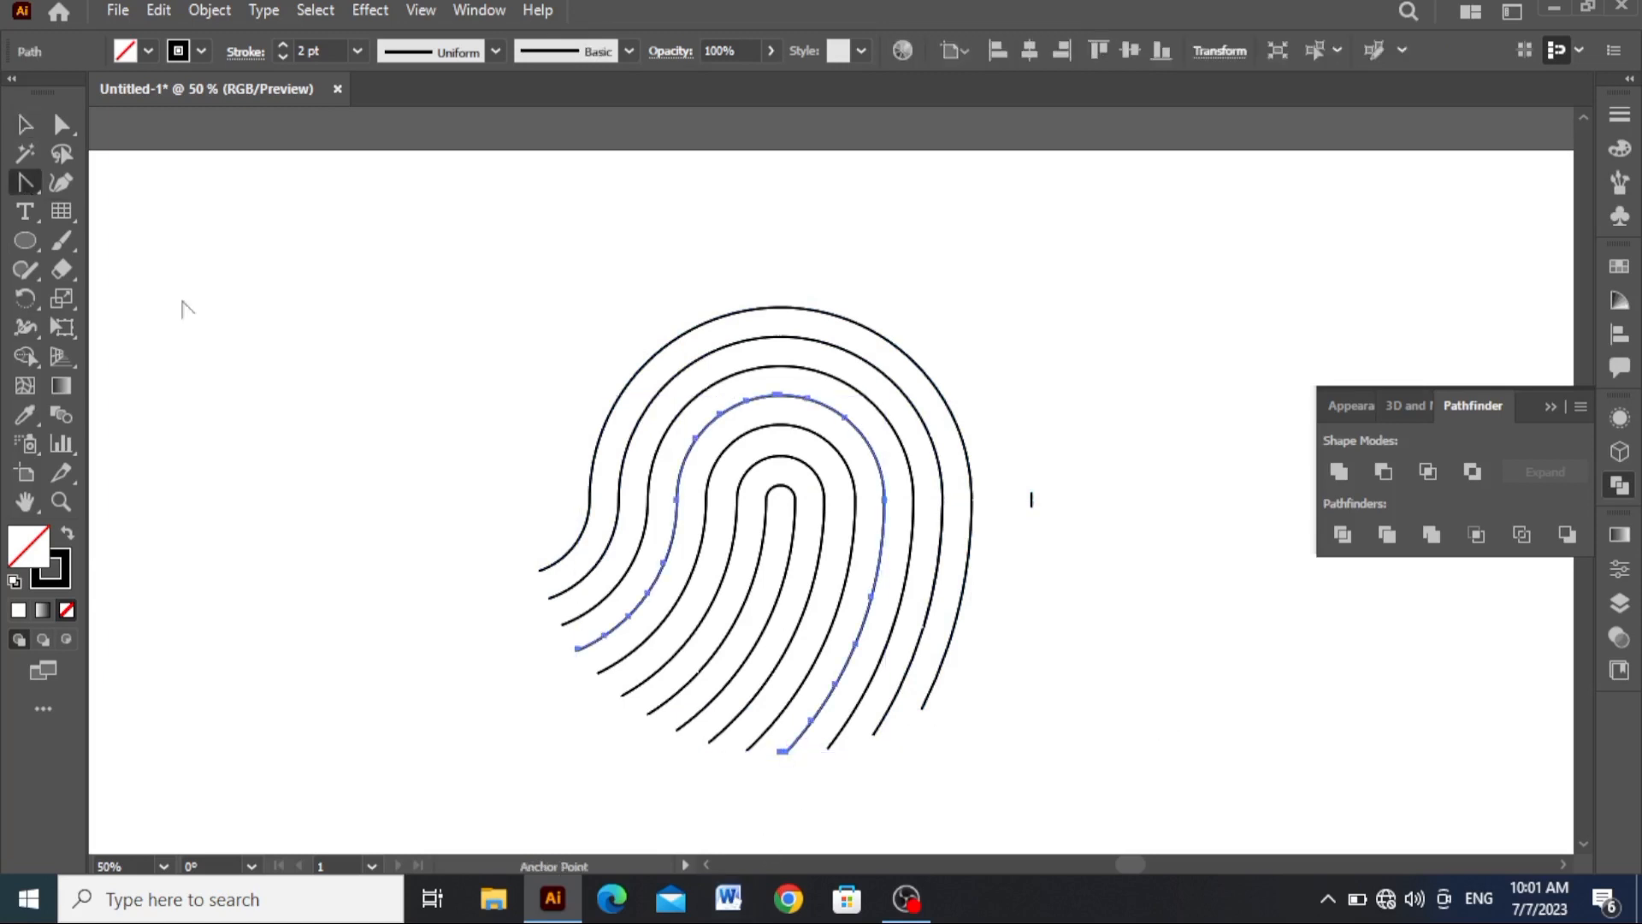
click(782, 753)
key(Delete)
key(v)
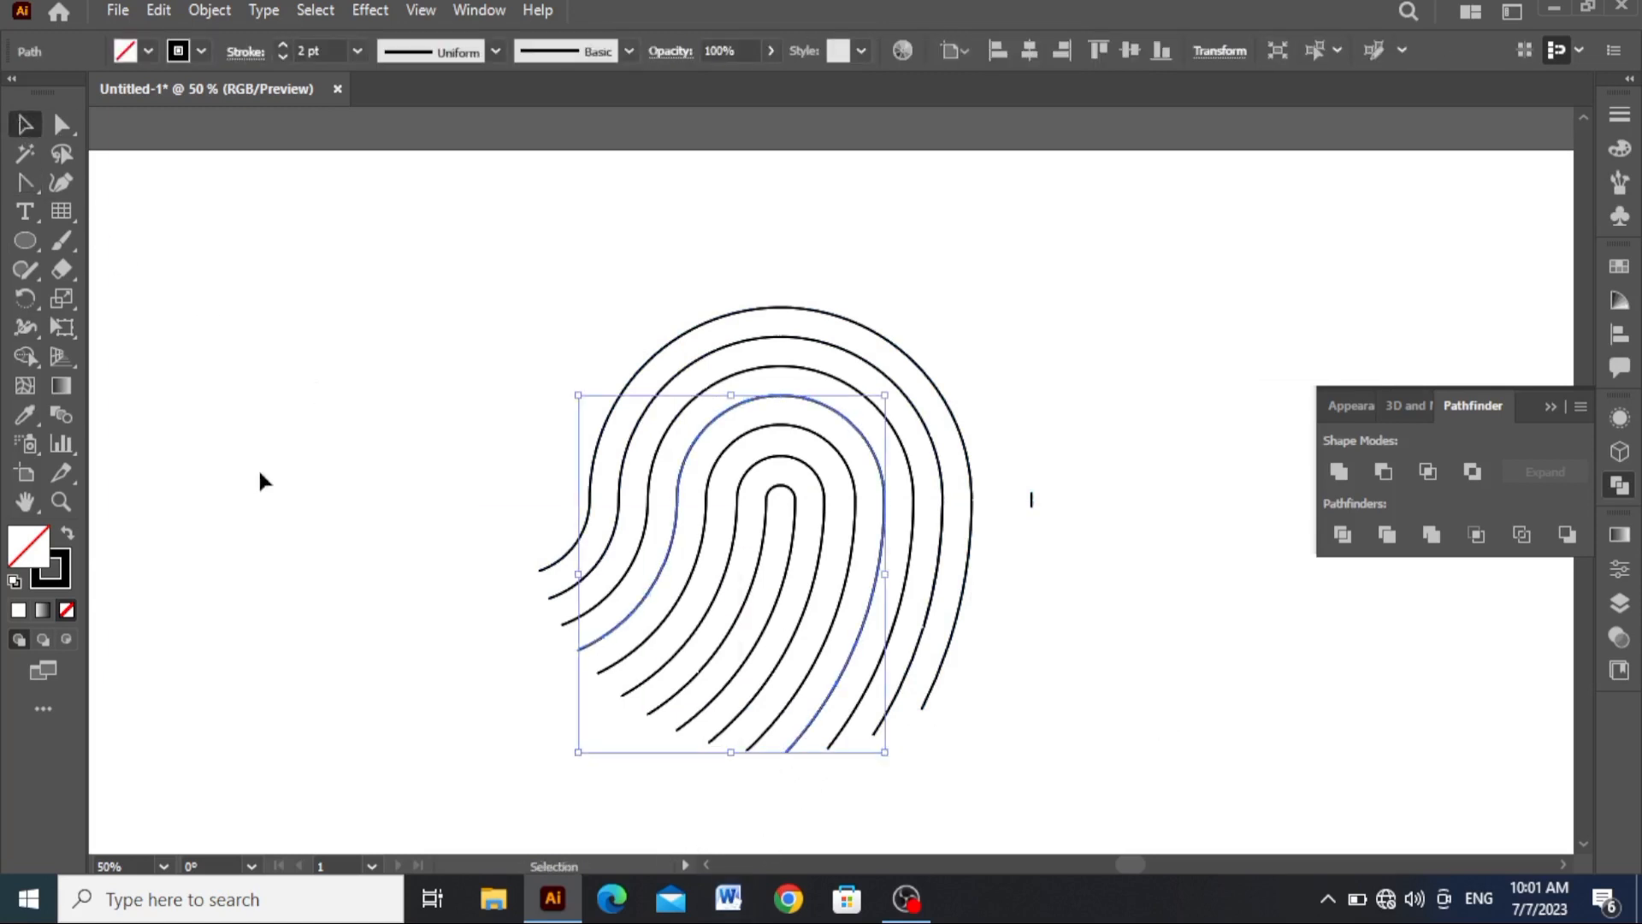
Step: Delete the small leftover fragment to the right of the fingerprint lines
drag(431, 302, 1018, 767)
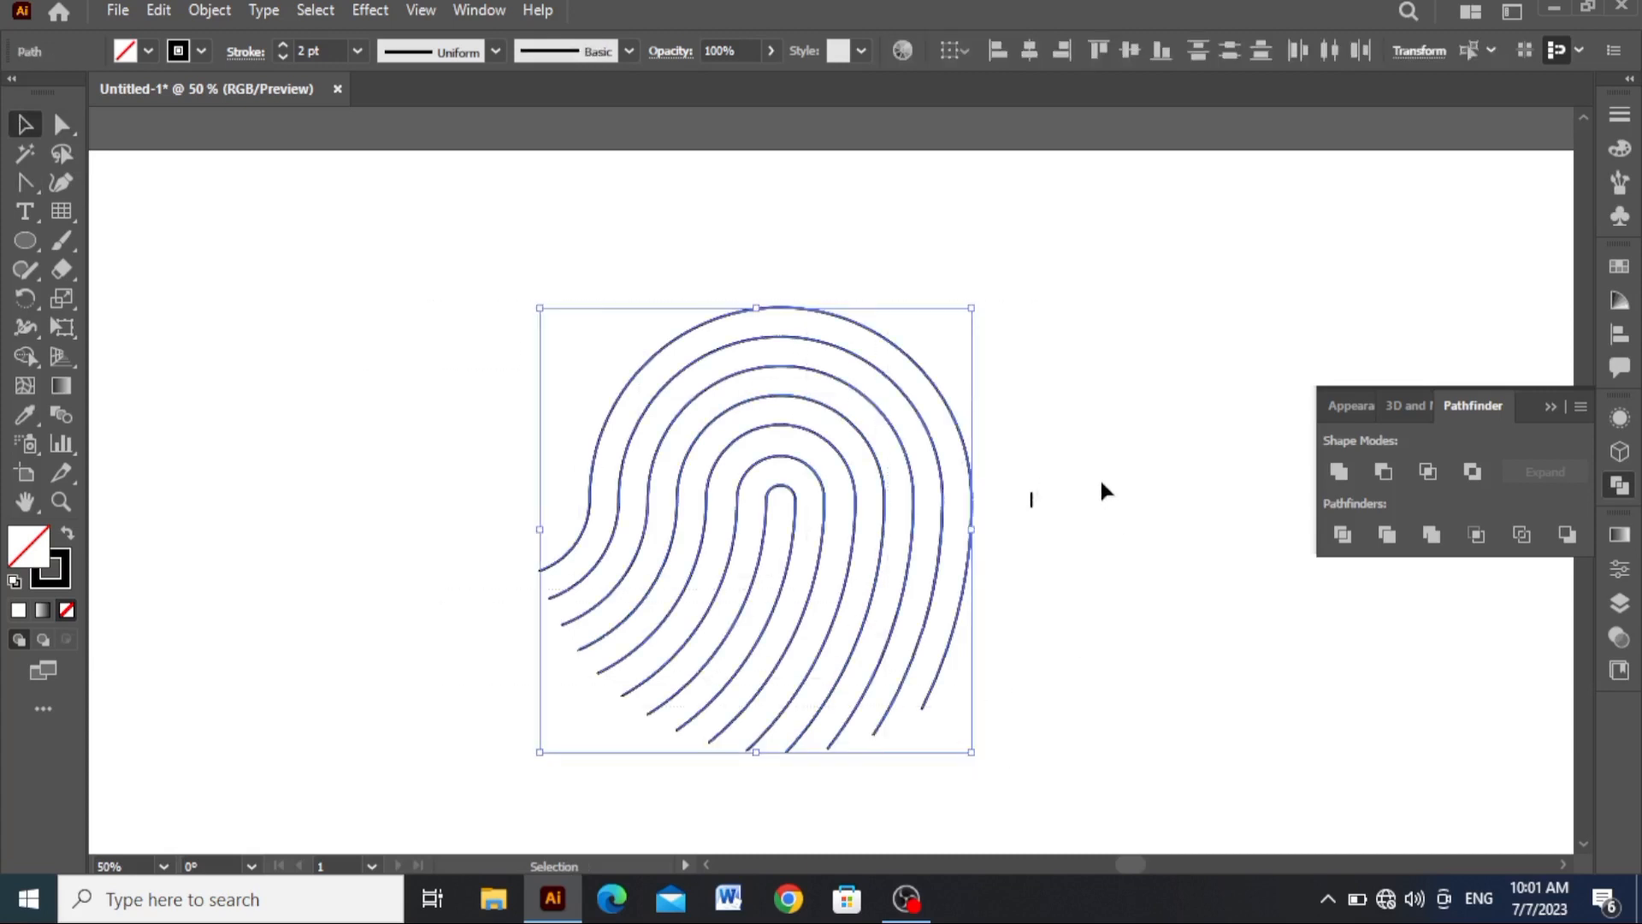
click(1031, 501)
key(Delete)
Step: Select all the fingerprint lines and add anchor points along their paths
drag(359, 192, 979, 796)
click(203, 10)
mouse_move(321, 578)
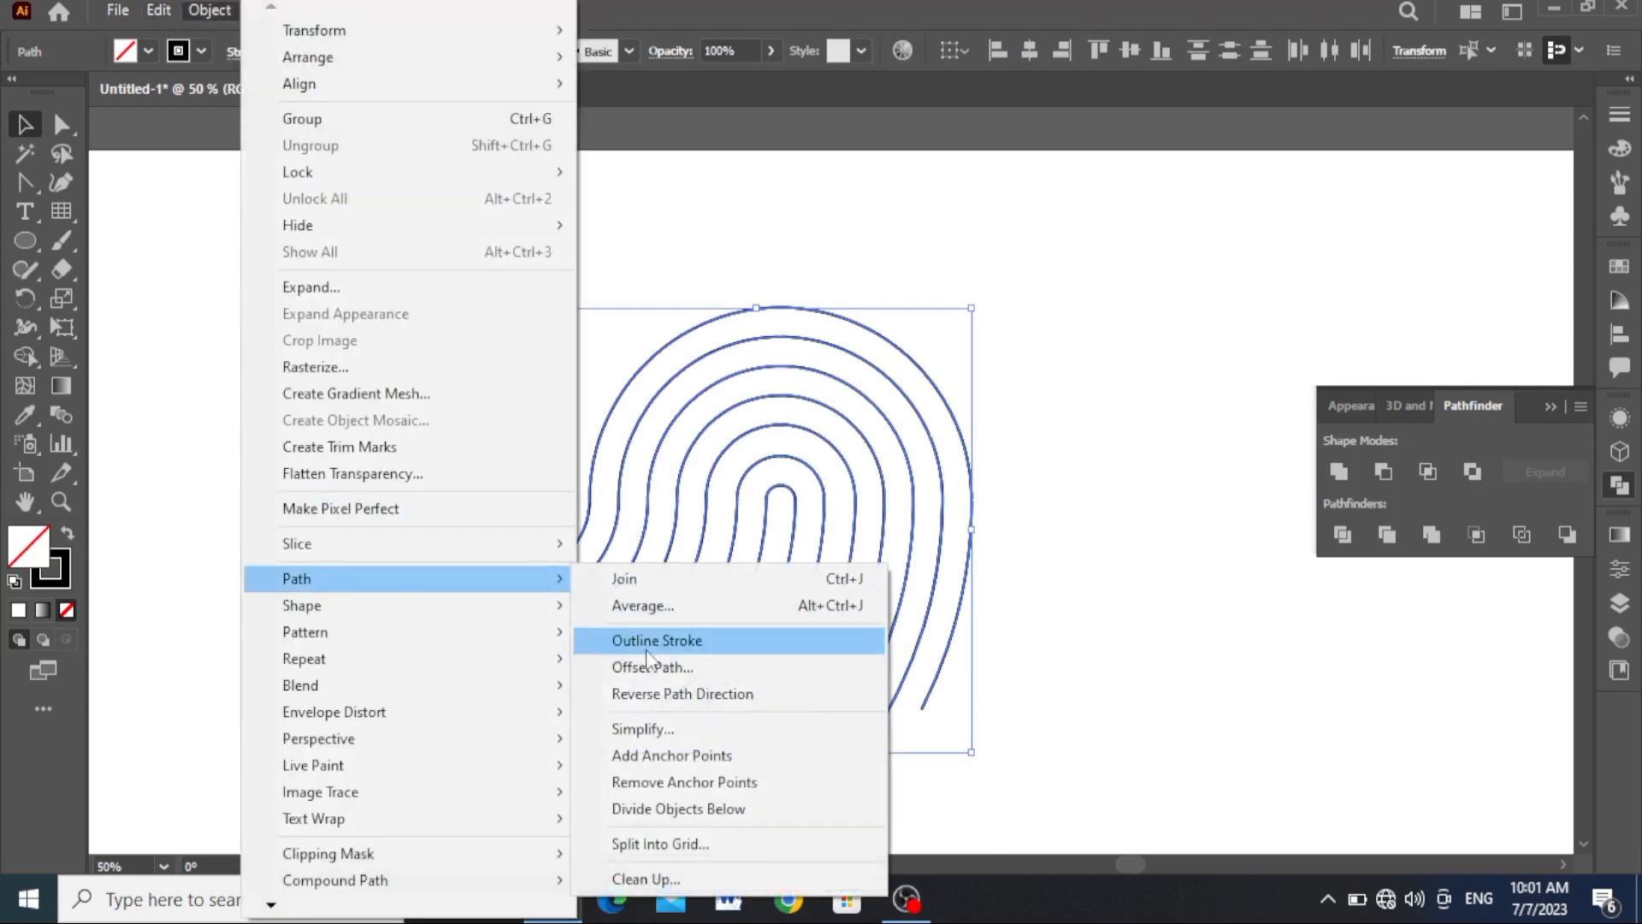
click(645, 755)
Step: With the Direct Selection tool, delete short segments on the left side and upper left of the outermost line to open gaps
click(60, 125)
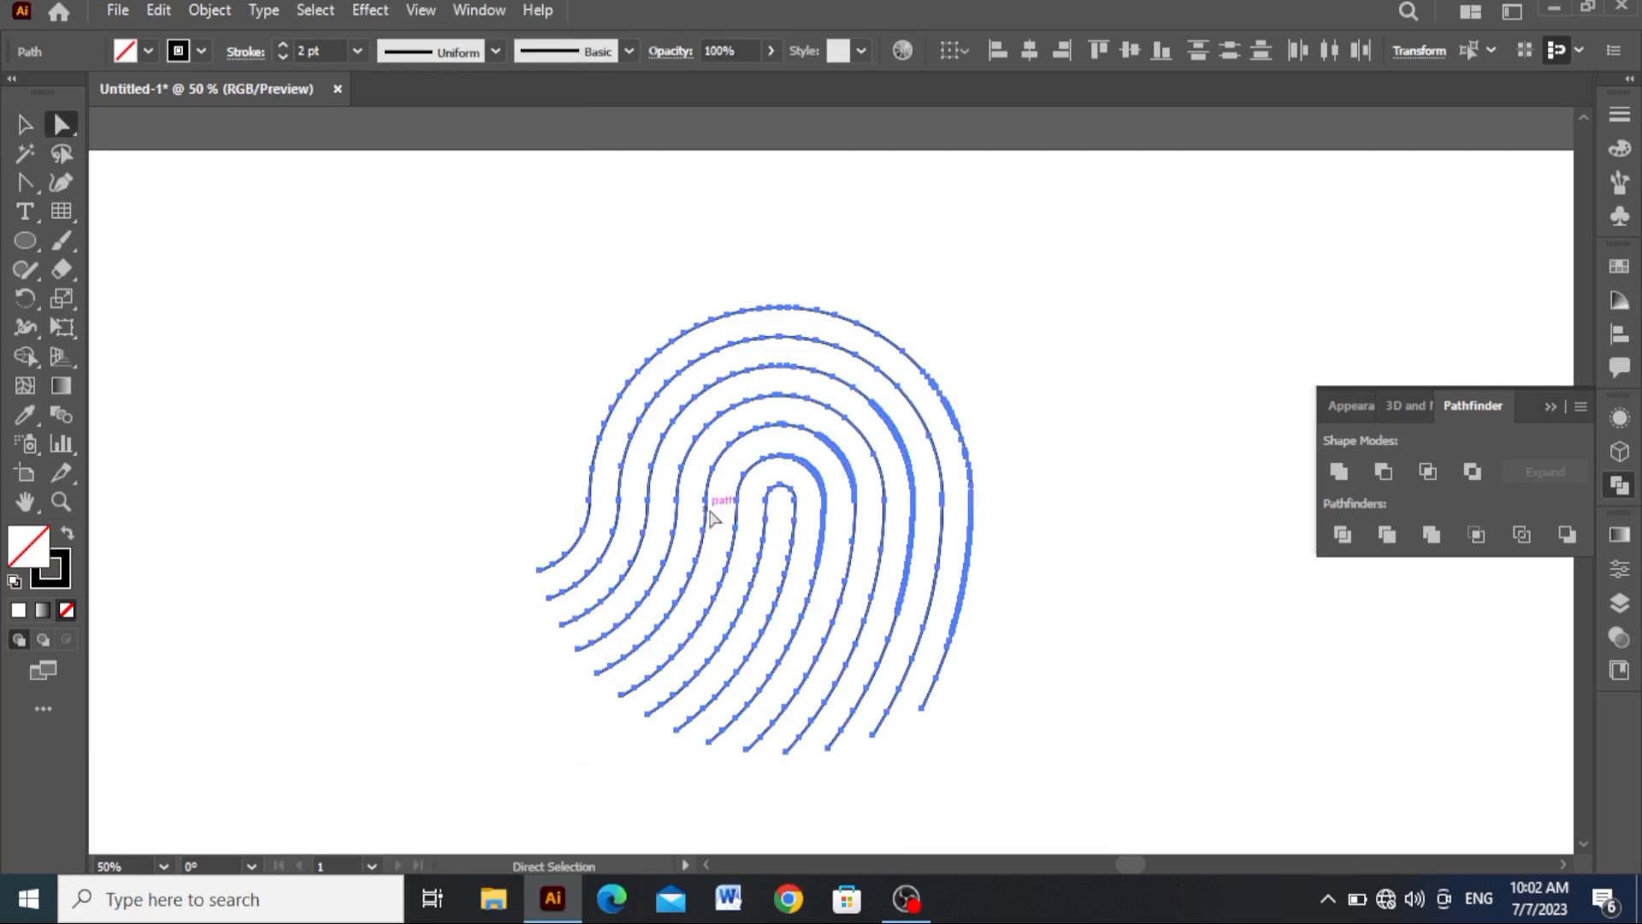
scroll(718, 488, up, 1)
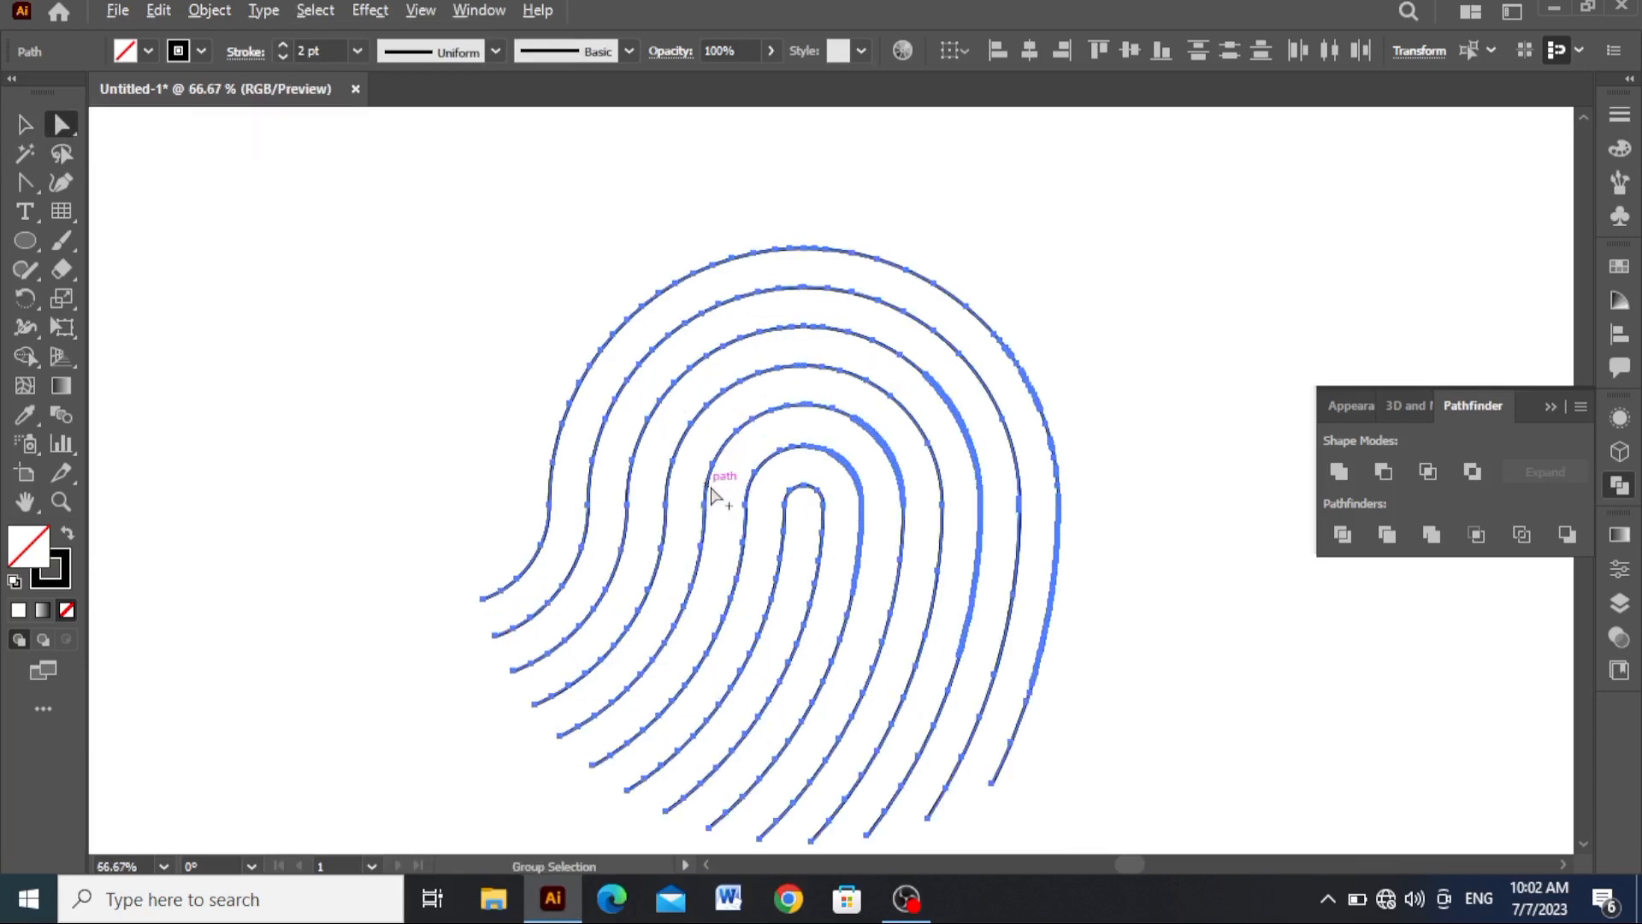
click(541, 582)
key(Delete)
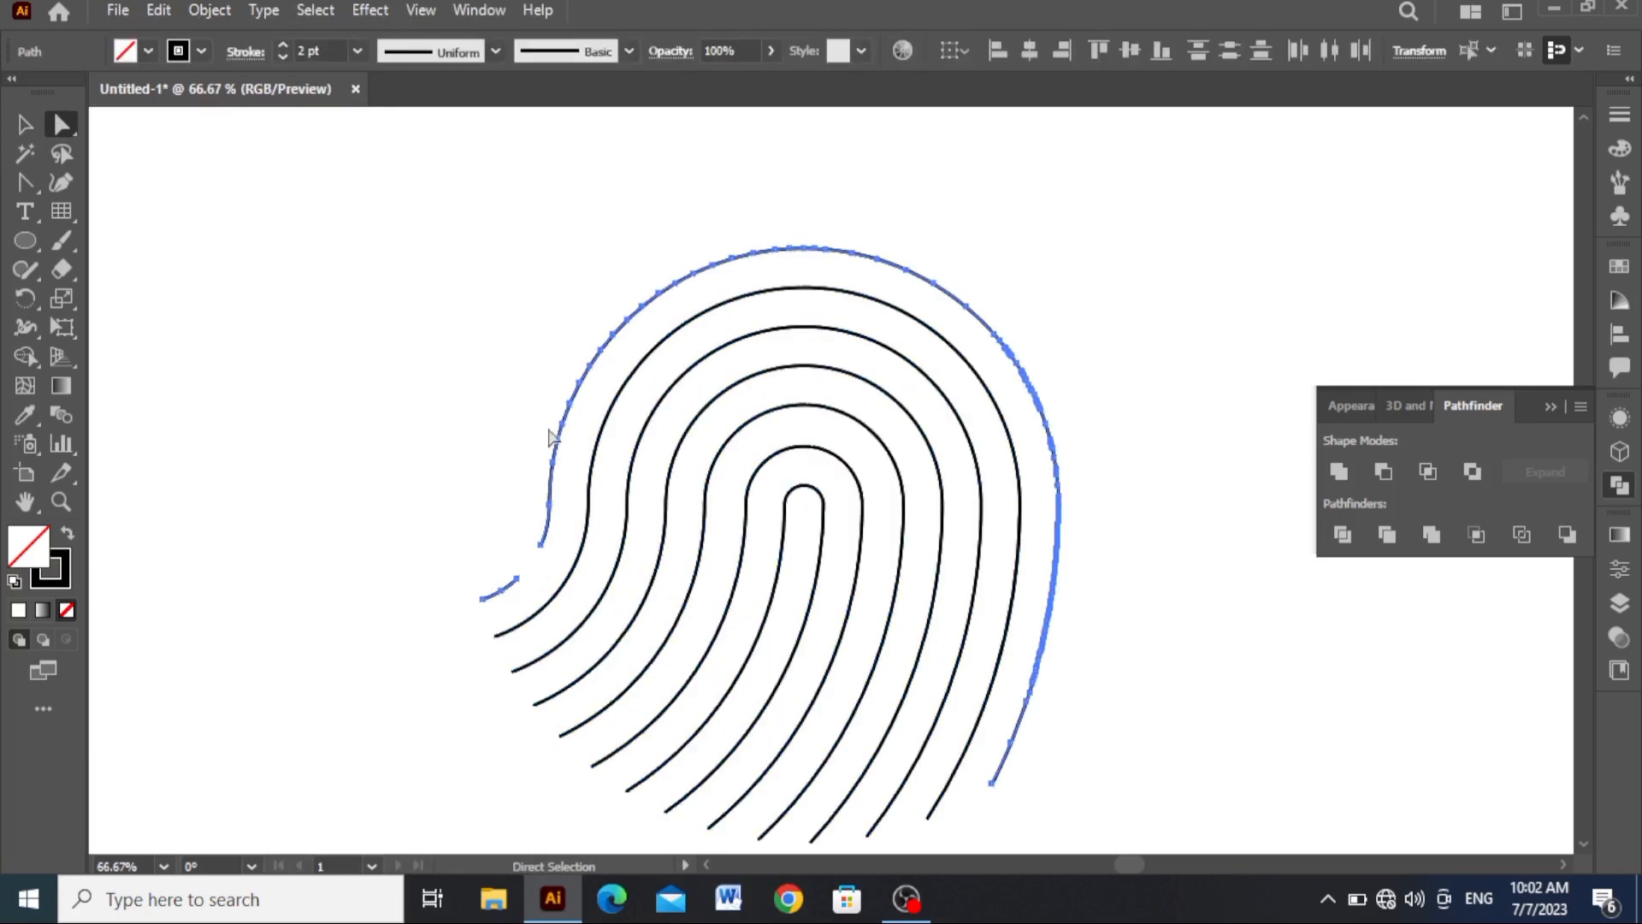
click(580, 387)
key(Delete)
click(728, 255)
key(Delete)
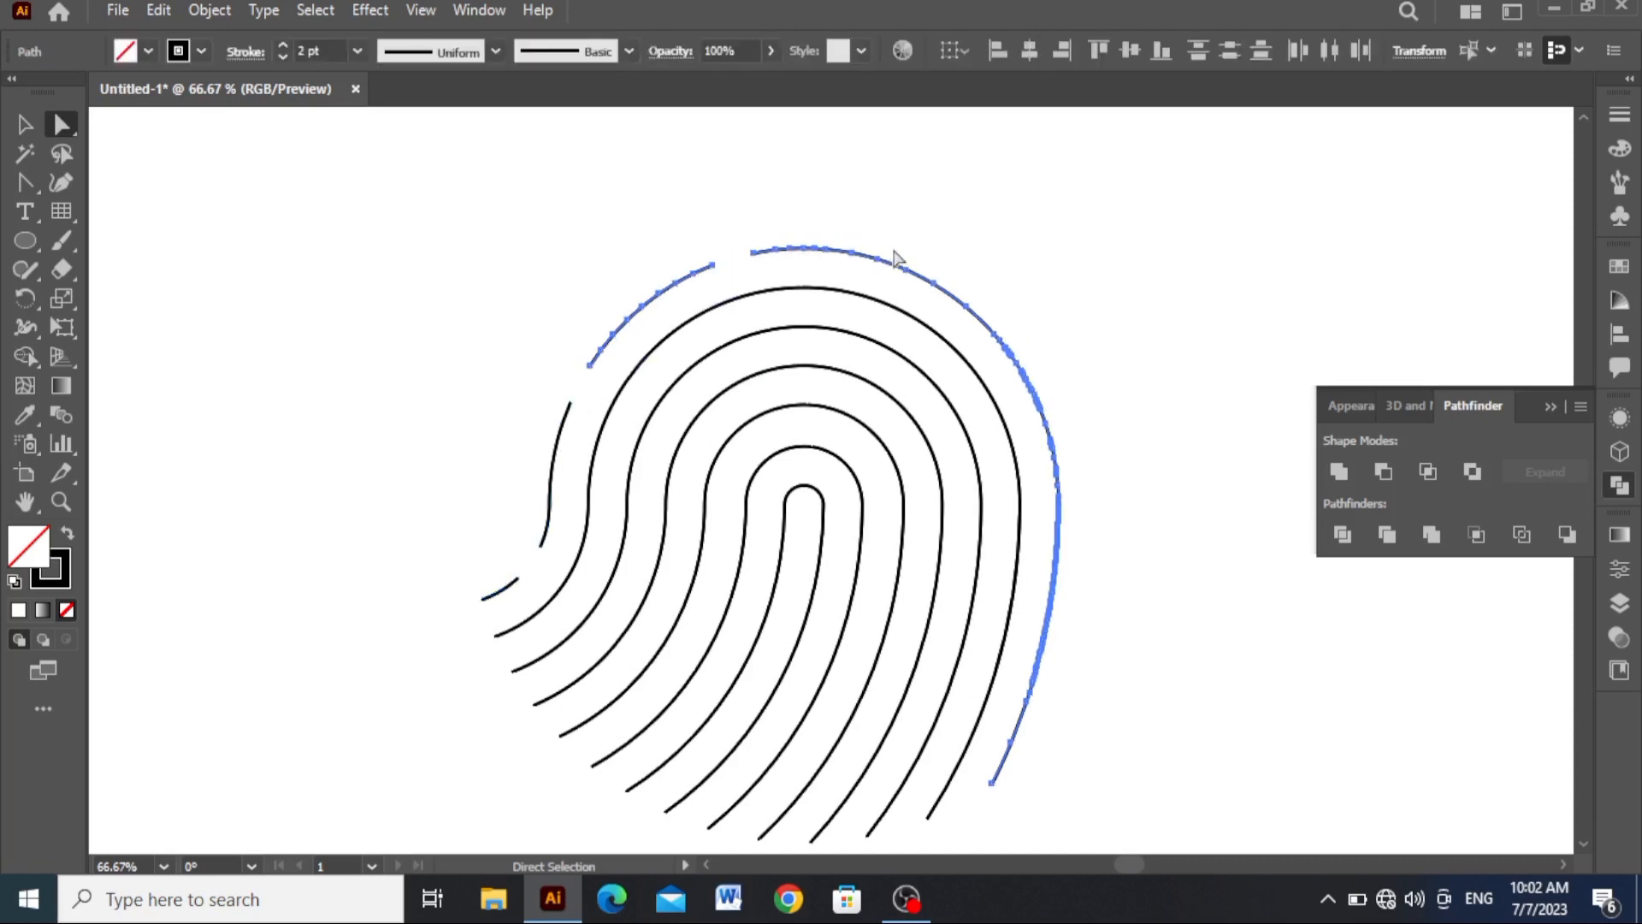
Step: Delete segments at the upper right and down the right side of the outermost line to break it into dashes
click(896, 259)
key(Delete)
click(1036, 399)
key(Delete)
click(1060, 549)
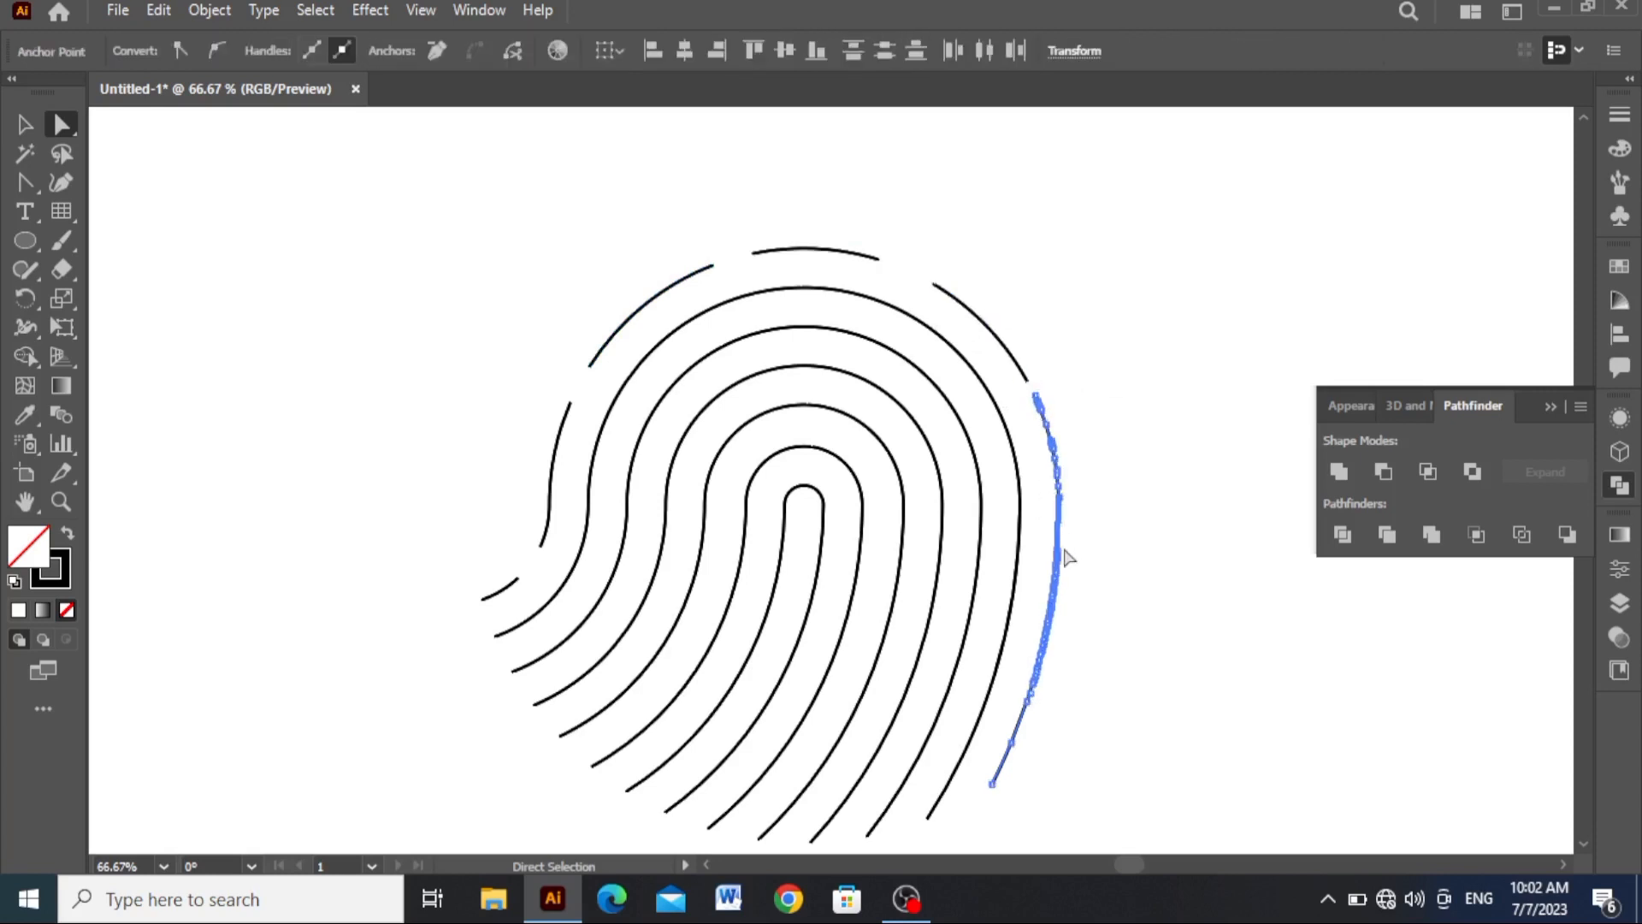
key(Delete)
click(1038, 680)
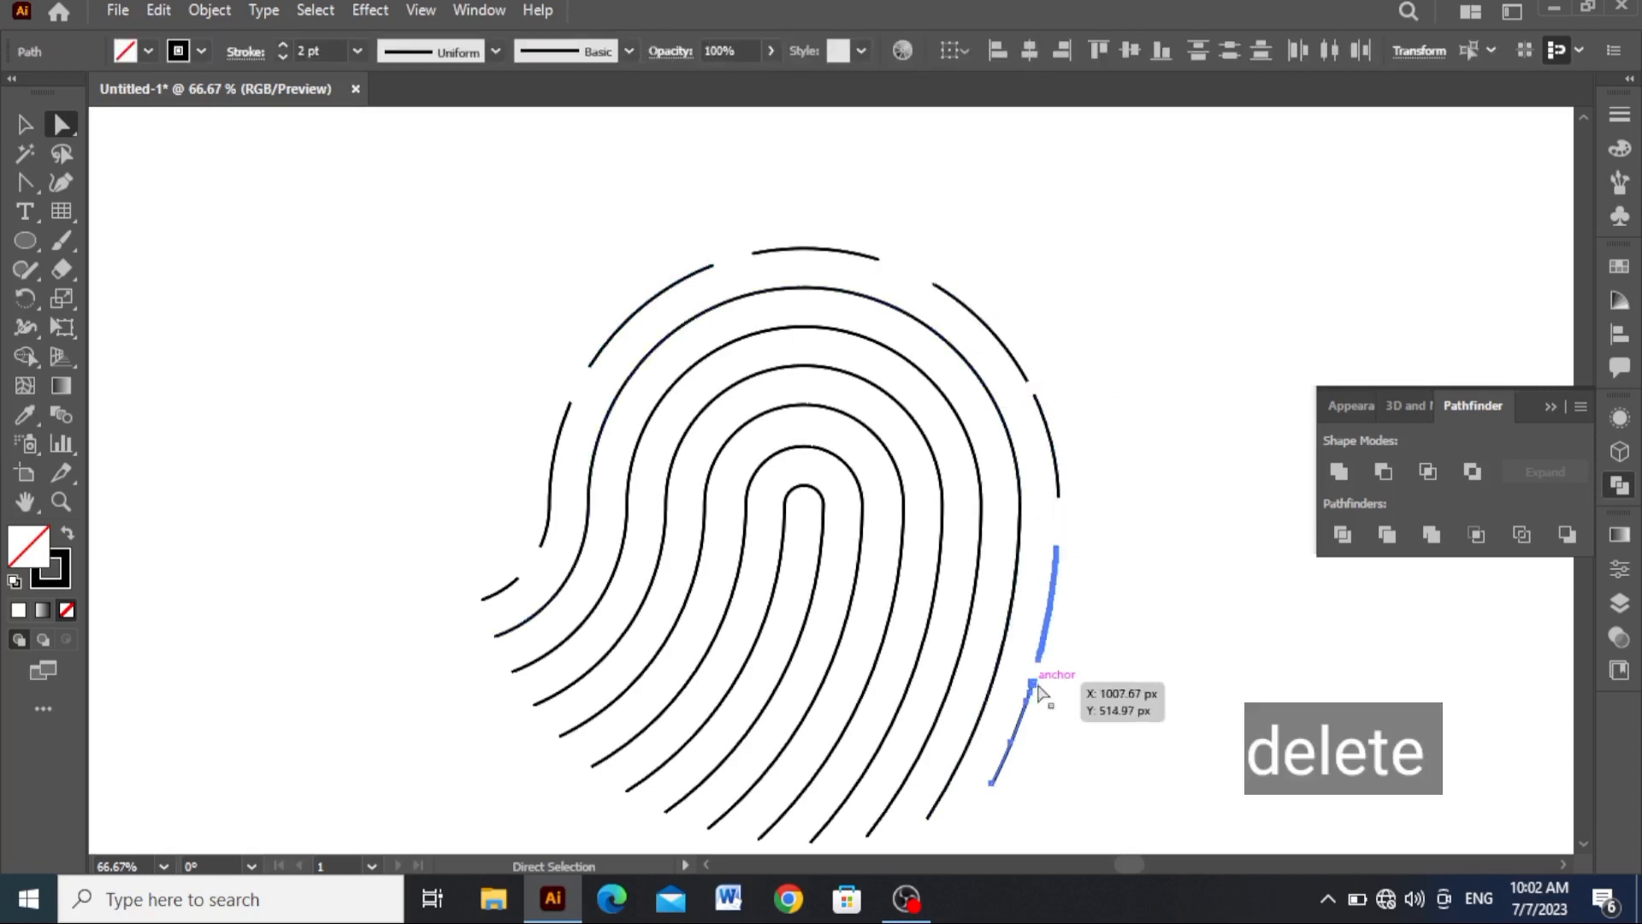
key(Delete)
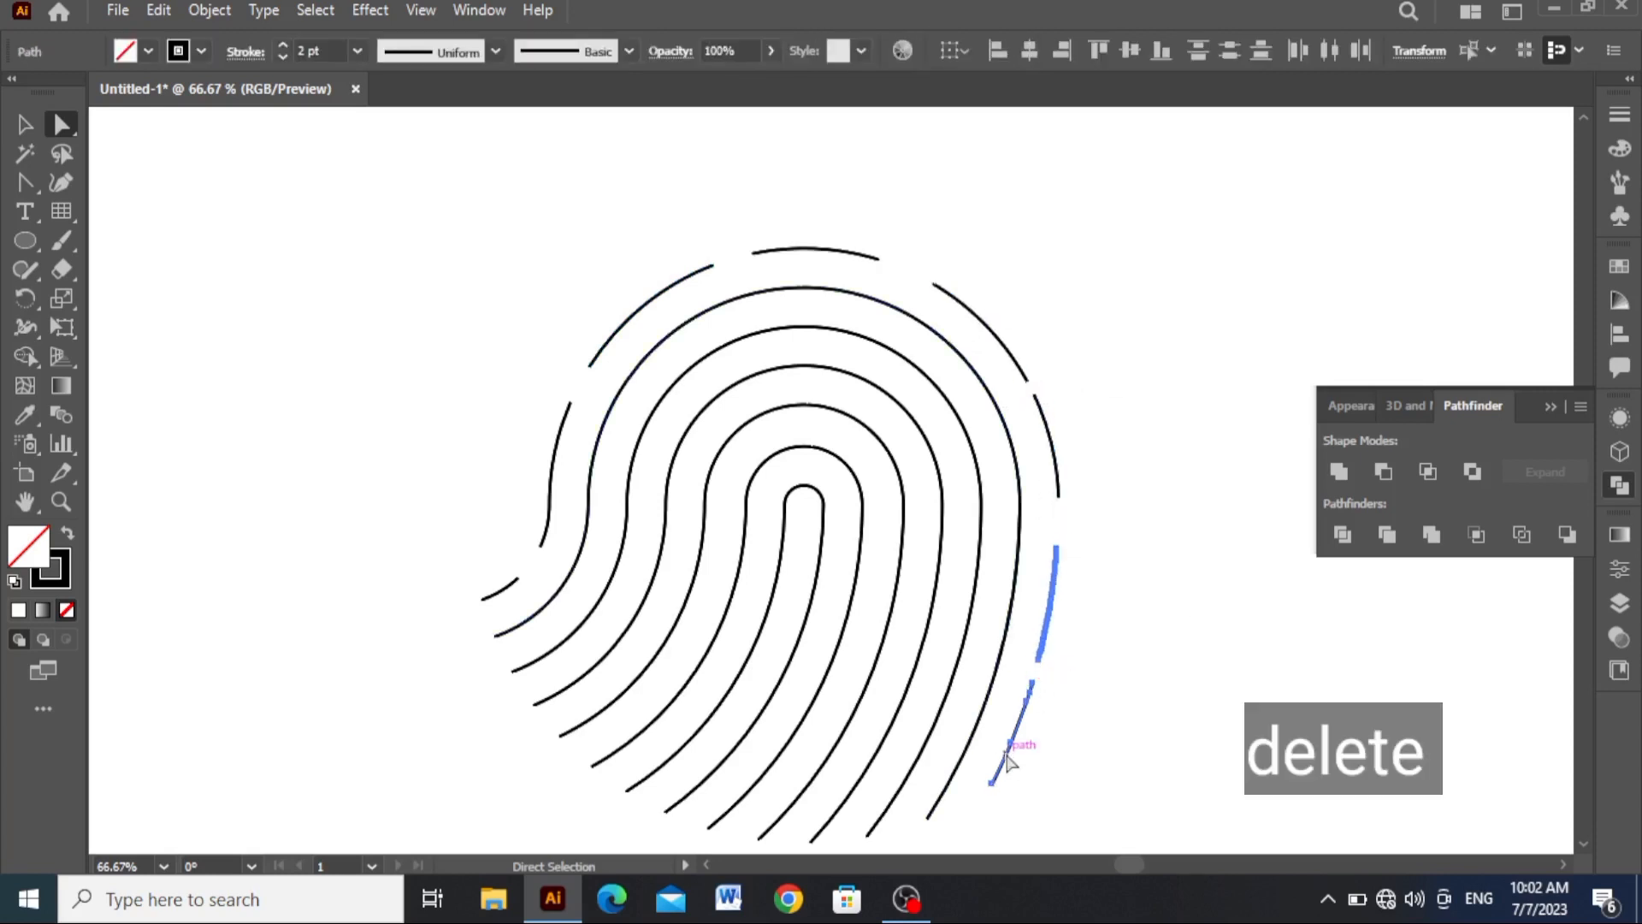
Step: Open gaps in the second line at its upper left, left side and lower-left end by deleting segments
click(652, 348)
key(Delete)
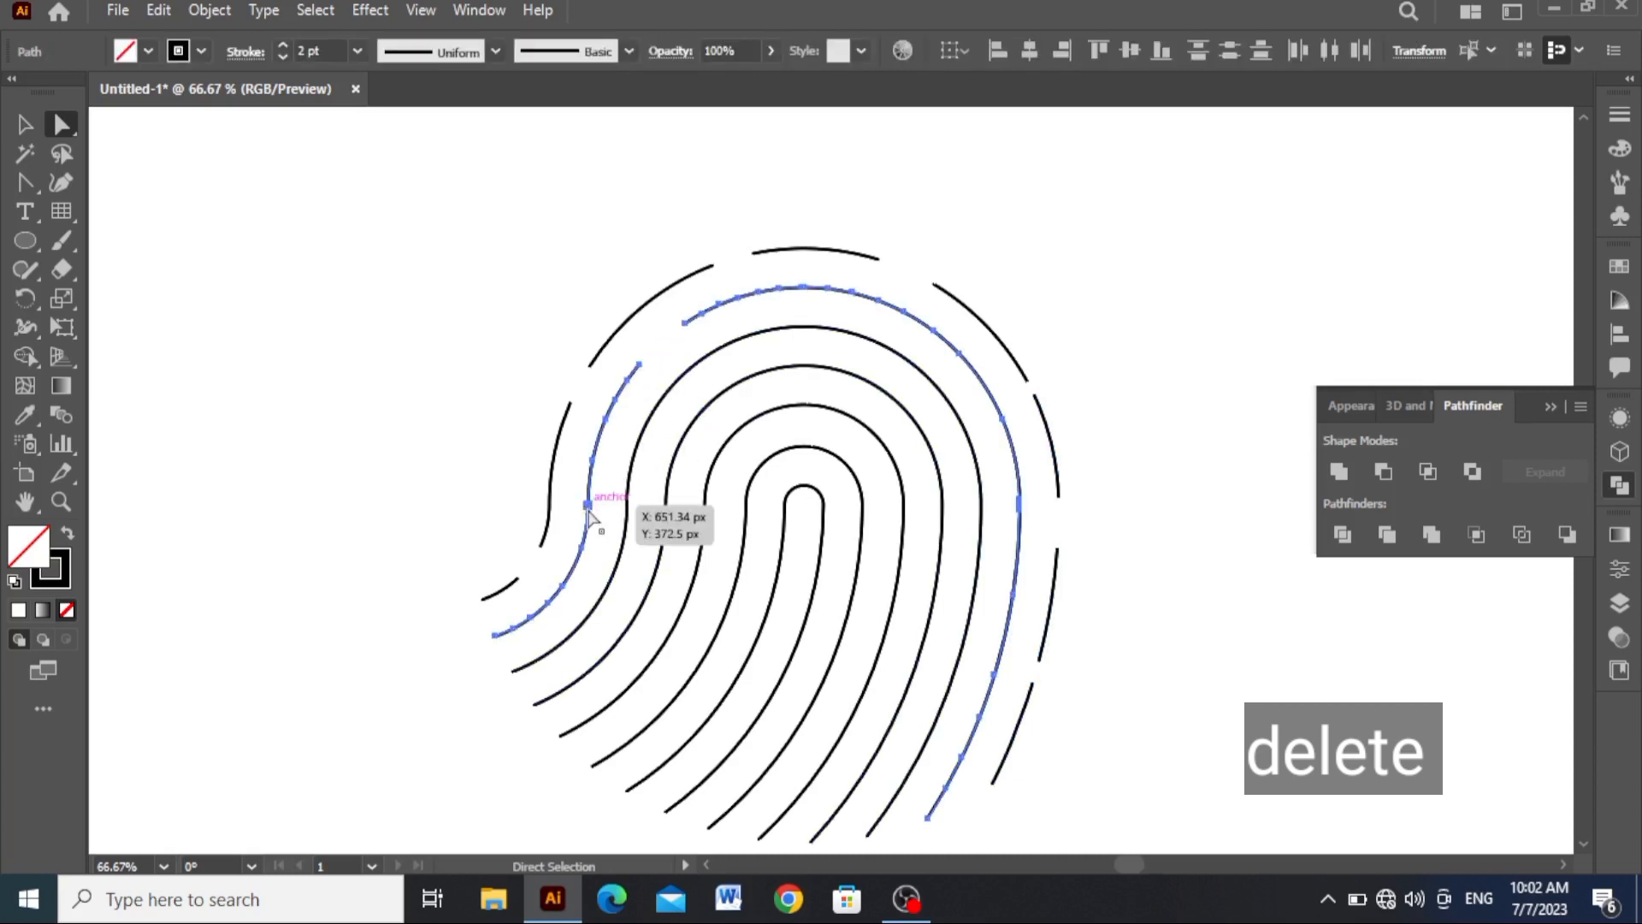
key(Delete)
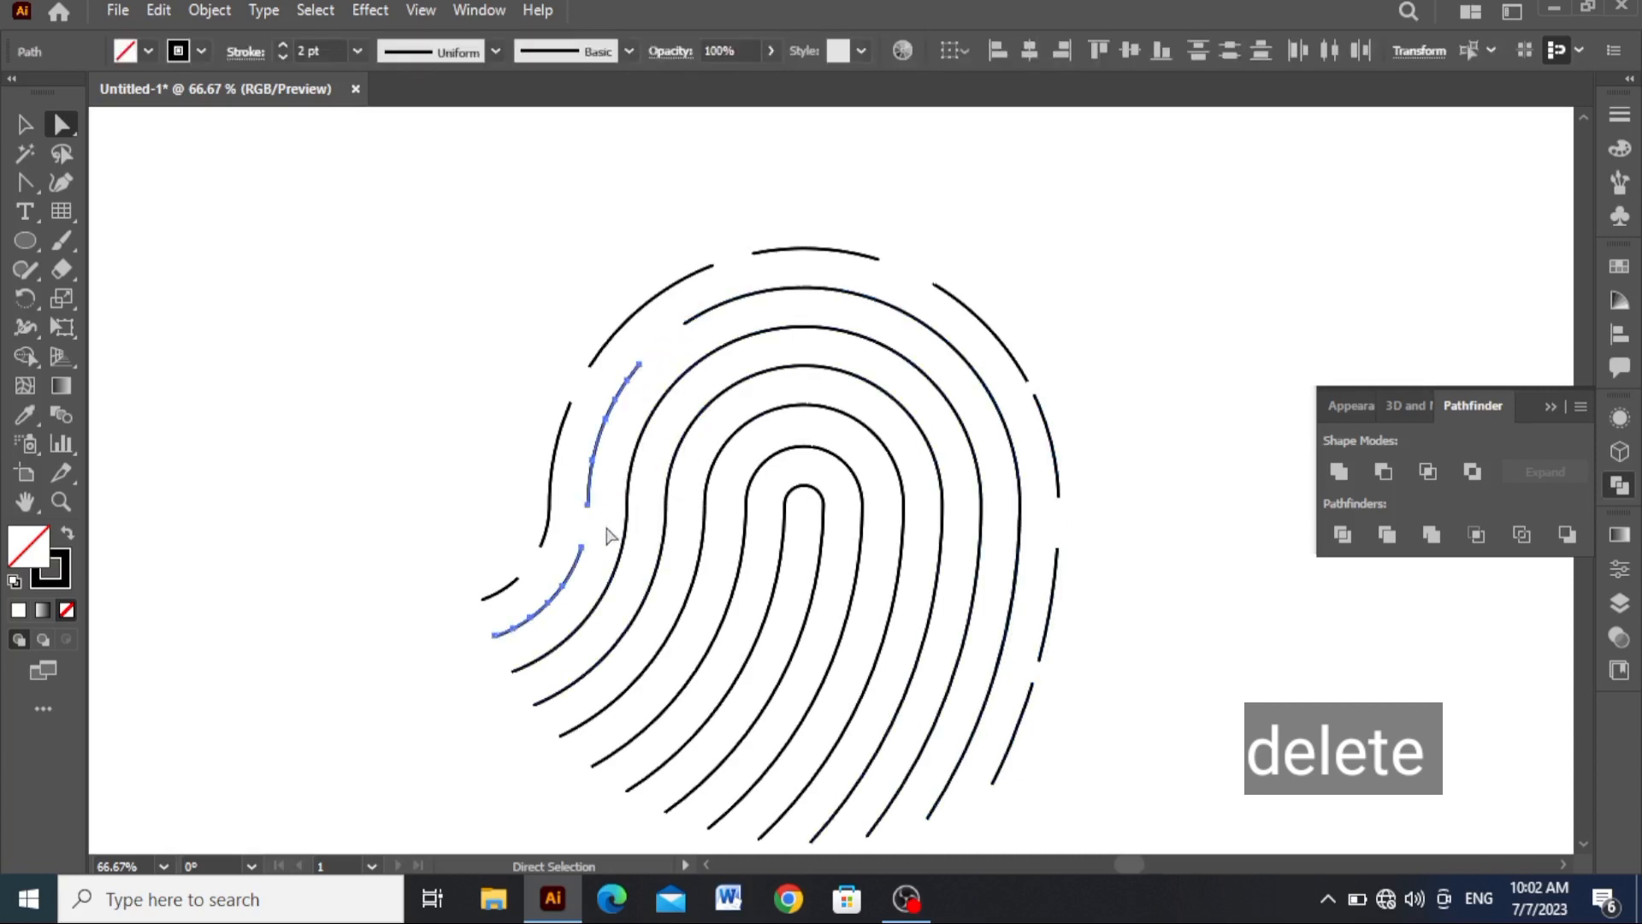
click(523, 617)
key(Delete)
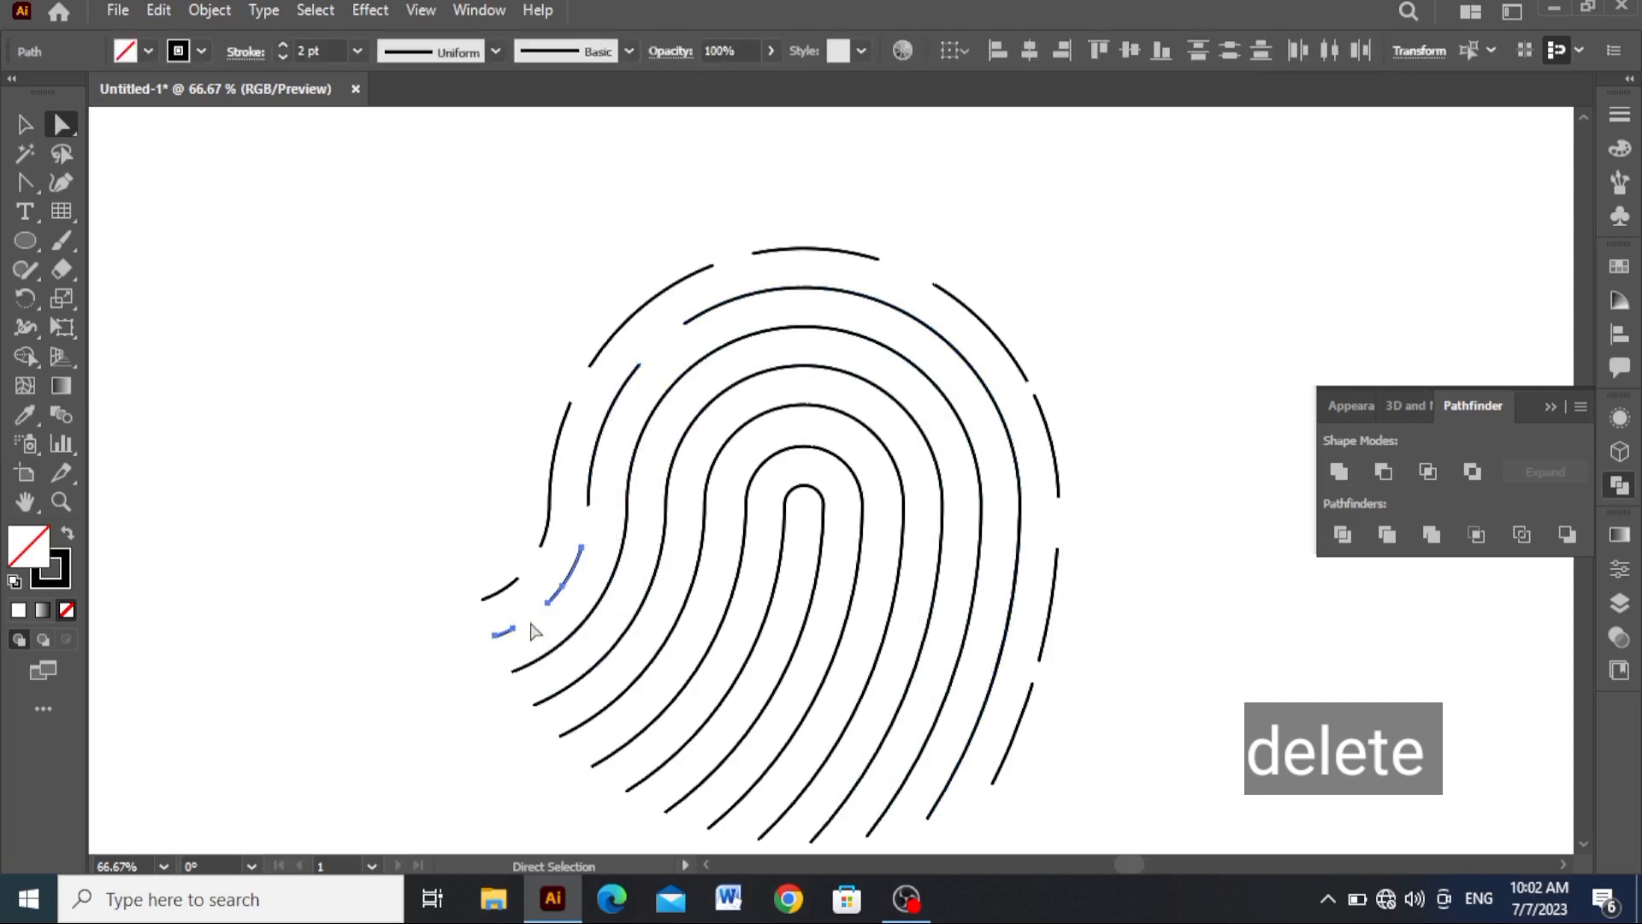
Step: Delete segments of the third line at its lower left, upper left and top to create gaps
click(579, 628)
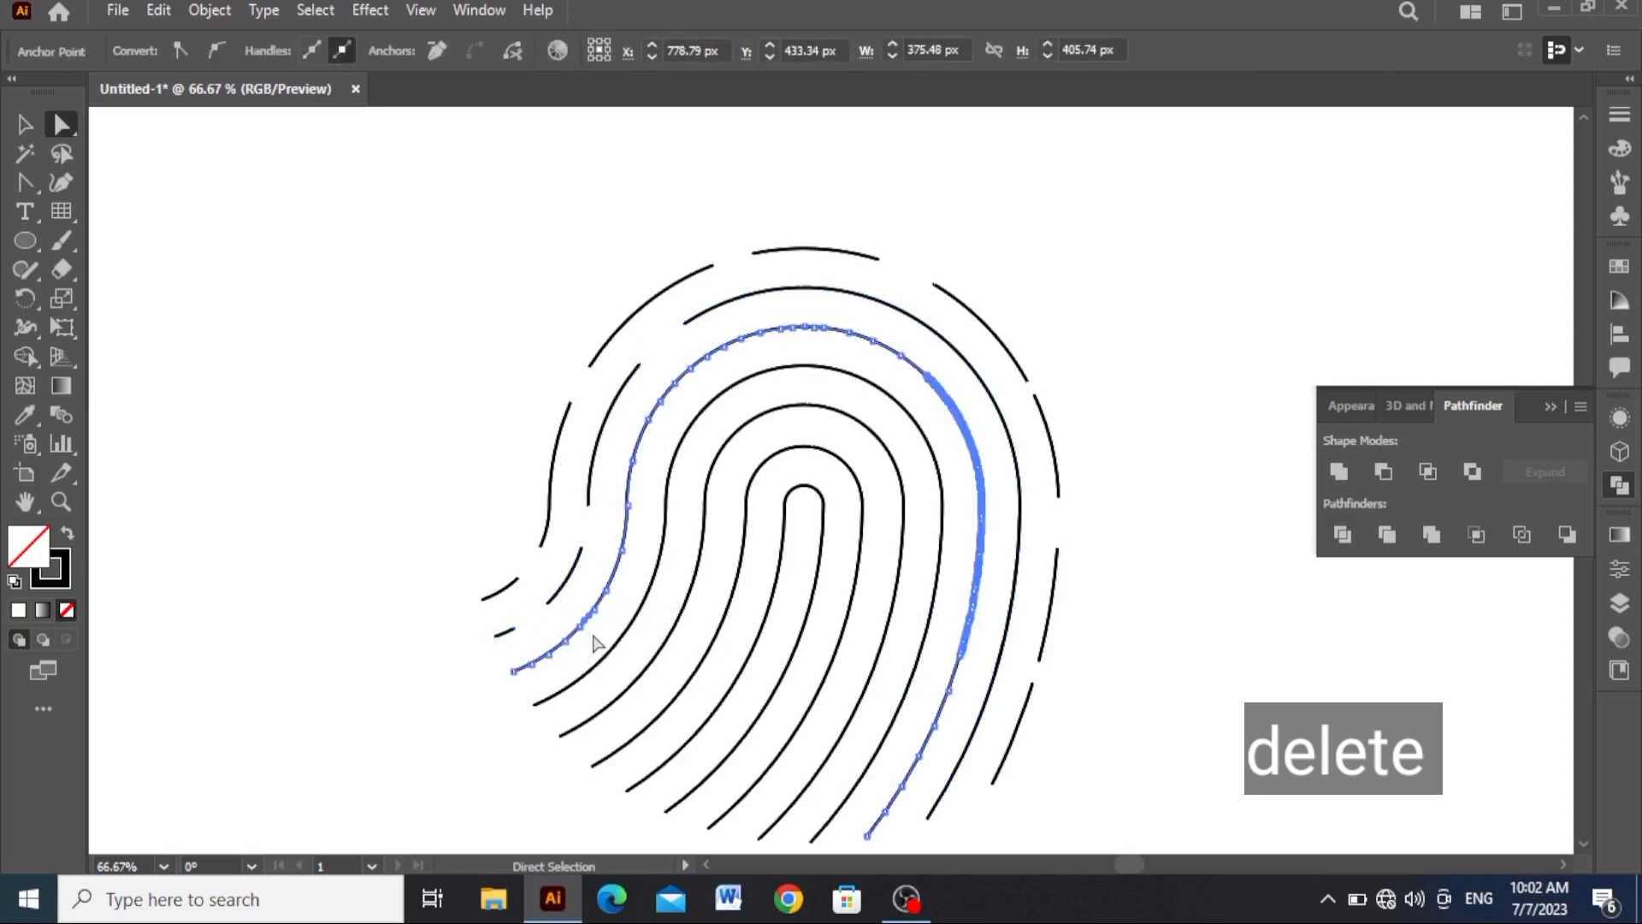
click(654, 430)
key(Delete)
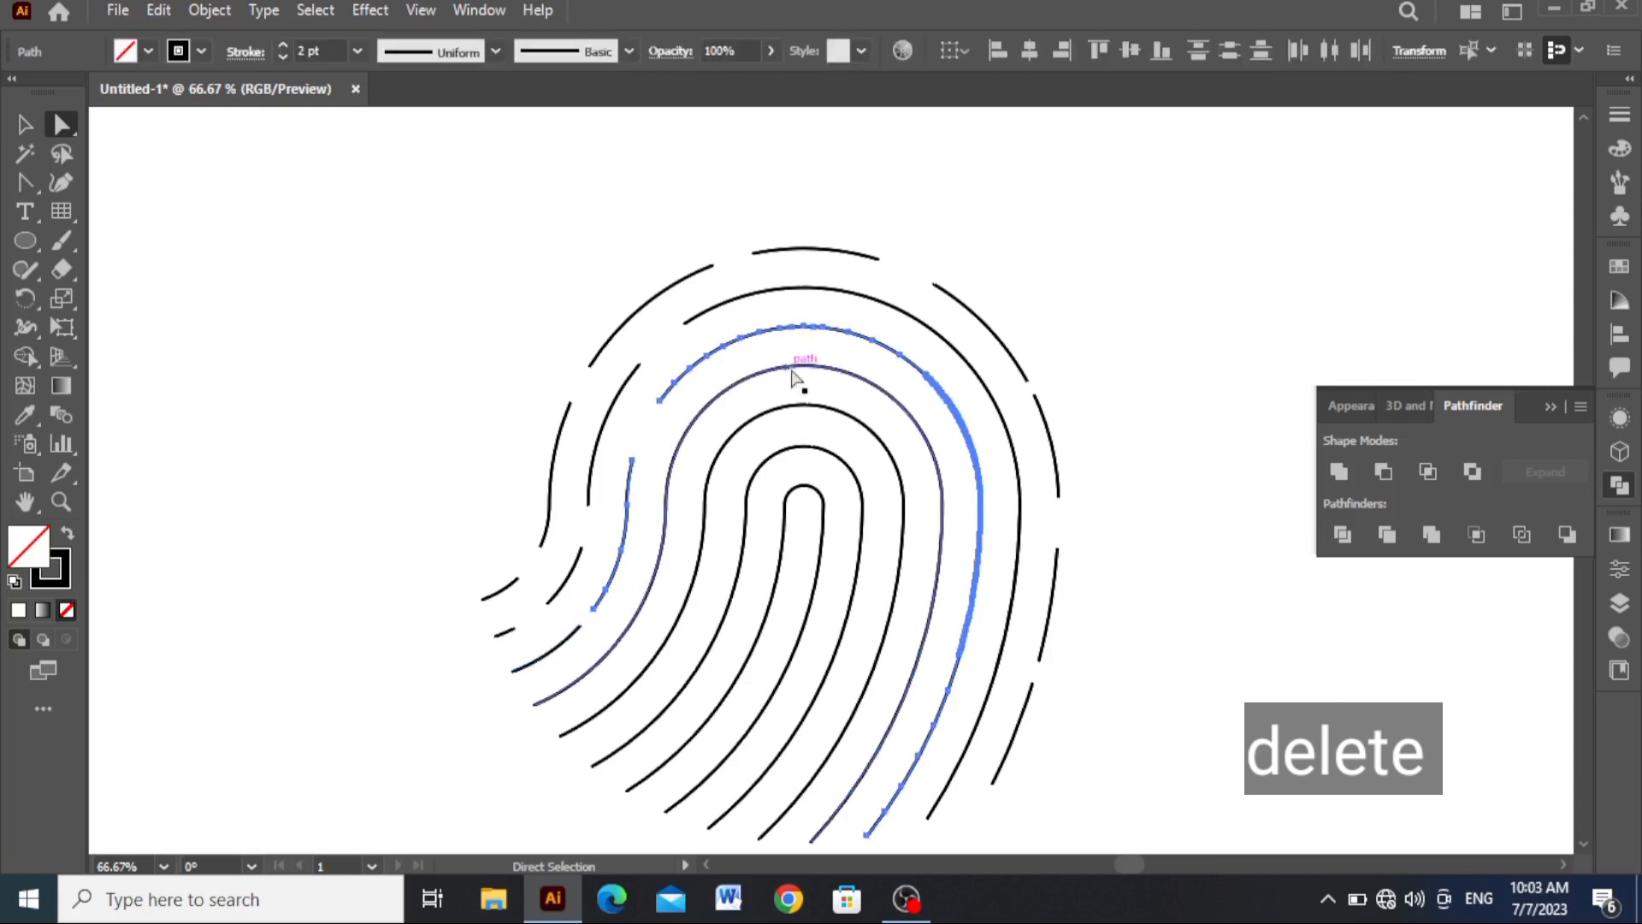
click(821, 325)
click(860, 337)
key(Delete)
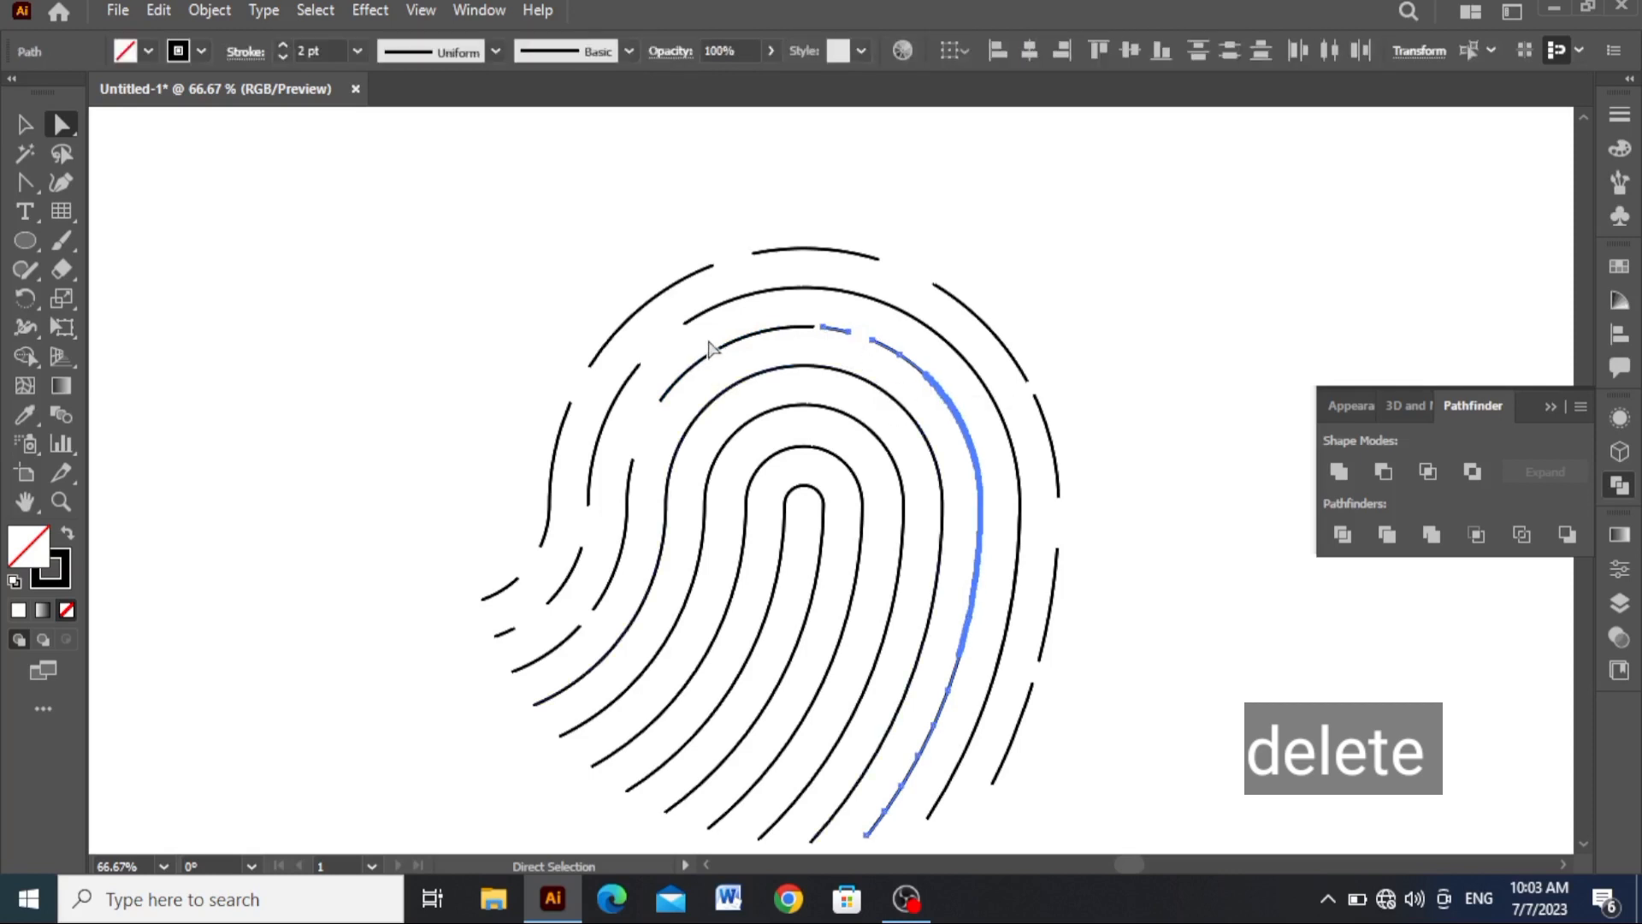
Step: Break the third line along its right side, from the upper right down to the lower end, by deleting segments
click(724, 373)
click(945, 407)
click(979, 492)
key(Delete)
right_click(951, 667)
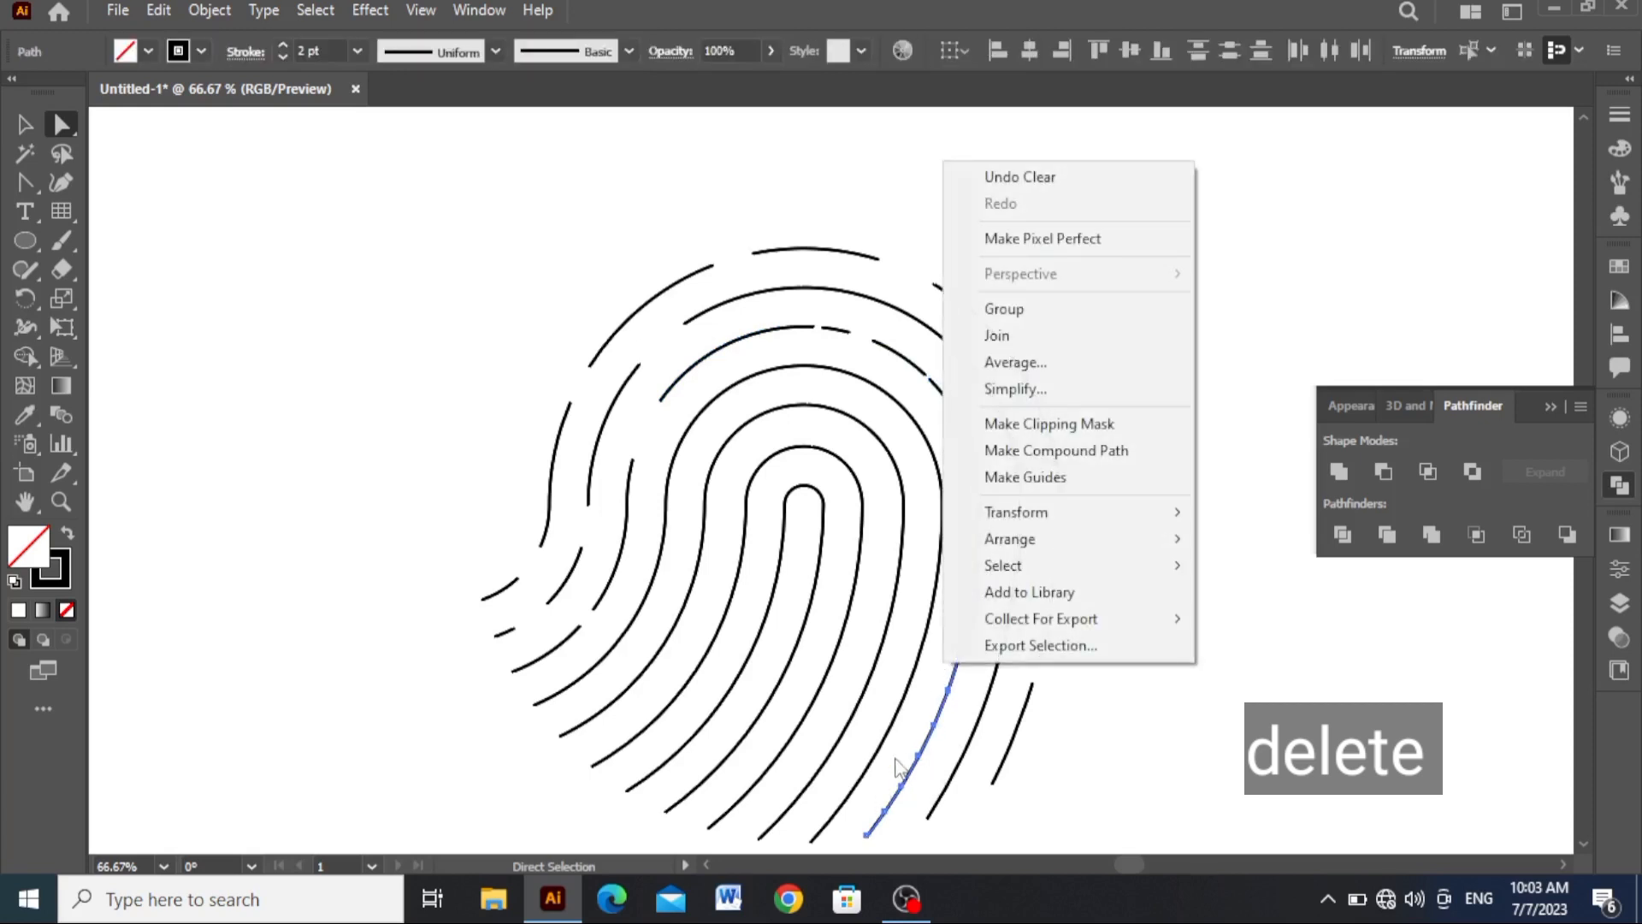
drag(898, 751, 922, 773)
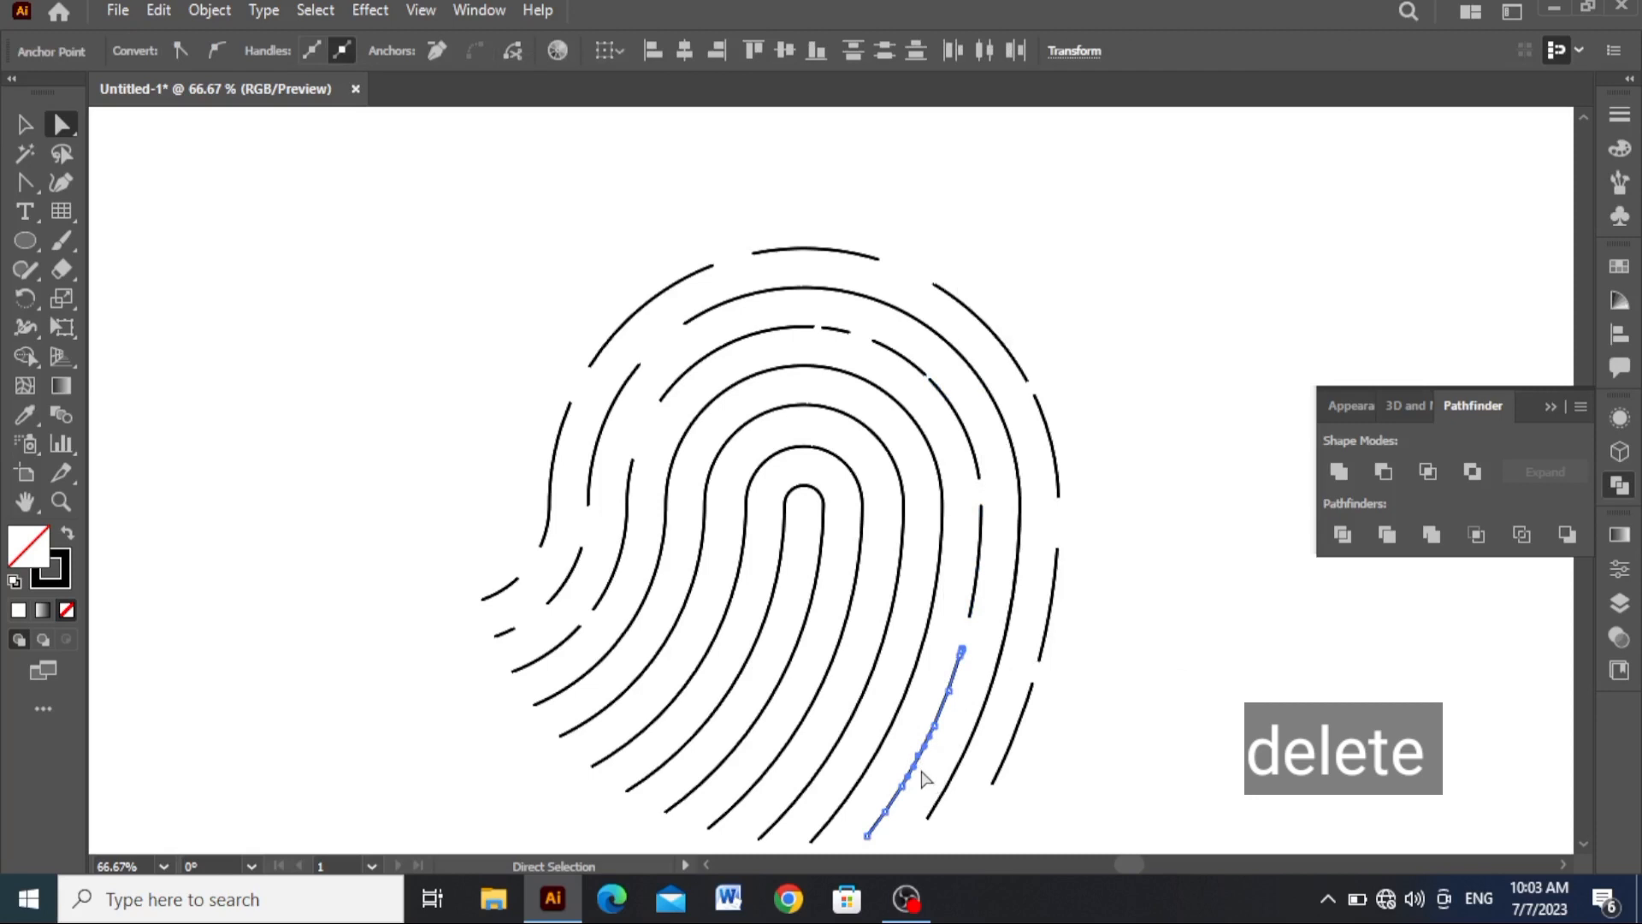
key(Delete)
Step: Delete segments of the fourth line near its lower-right end, on its right side and right of its top
click(834, 803)
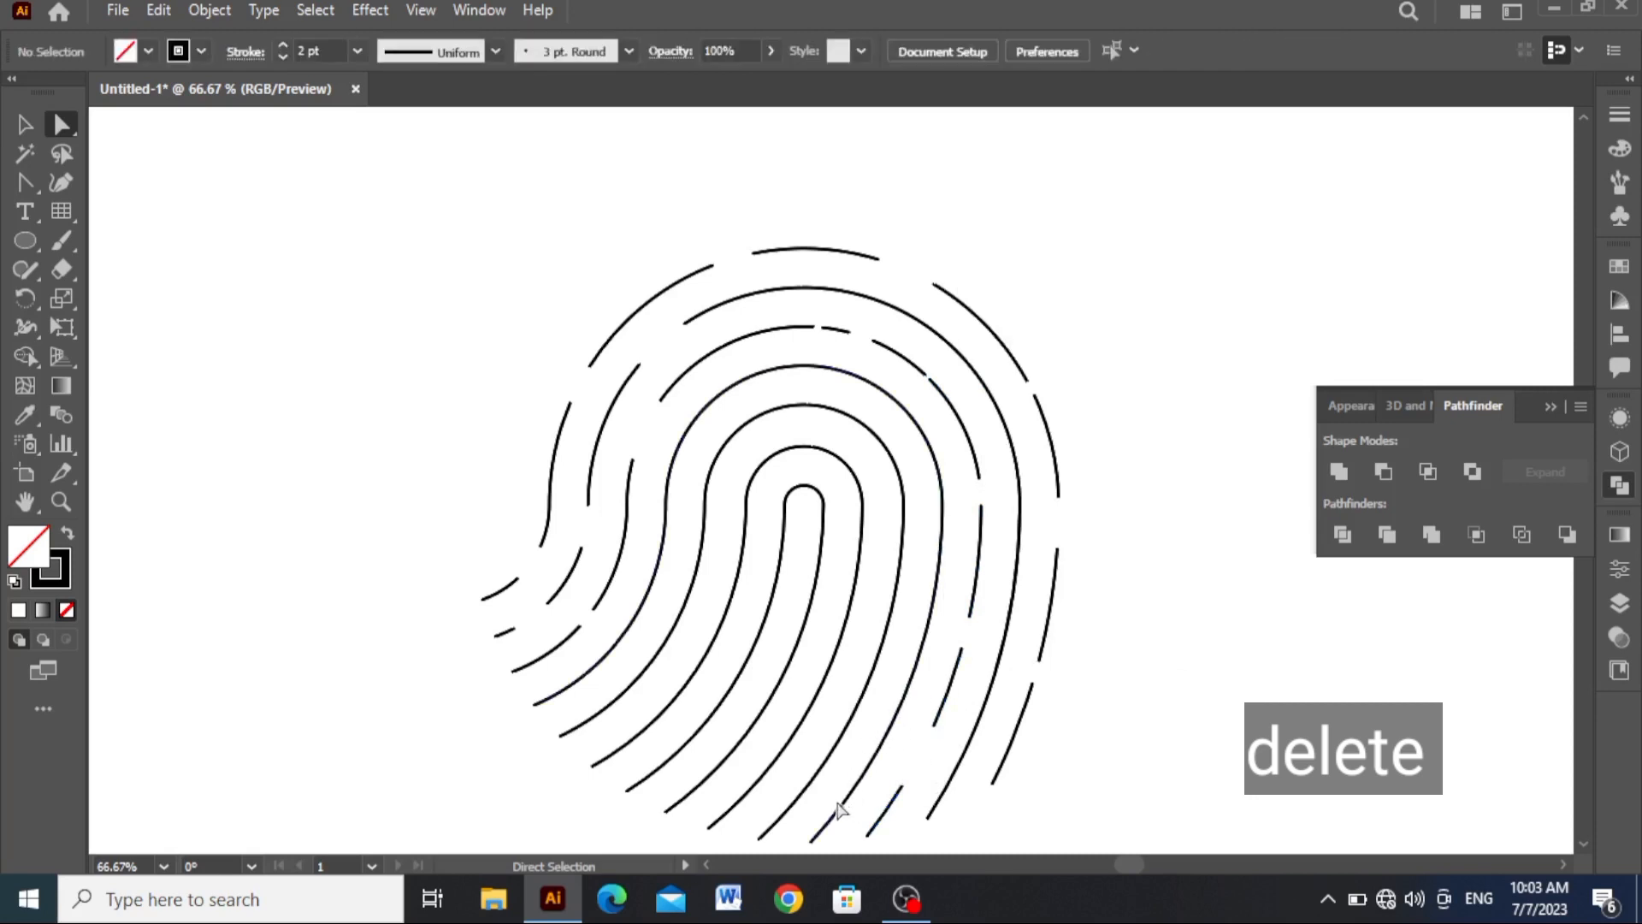
drag(835, 804, 859, 819)
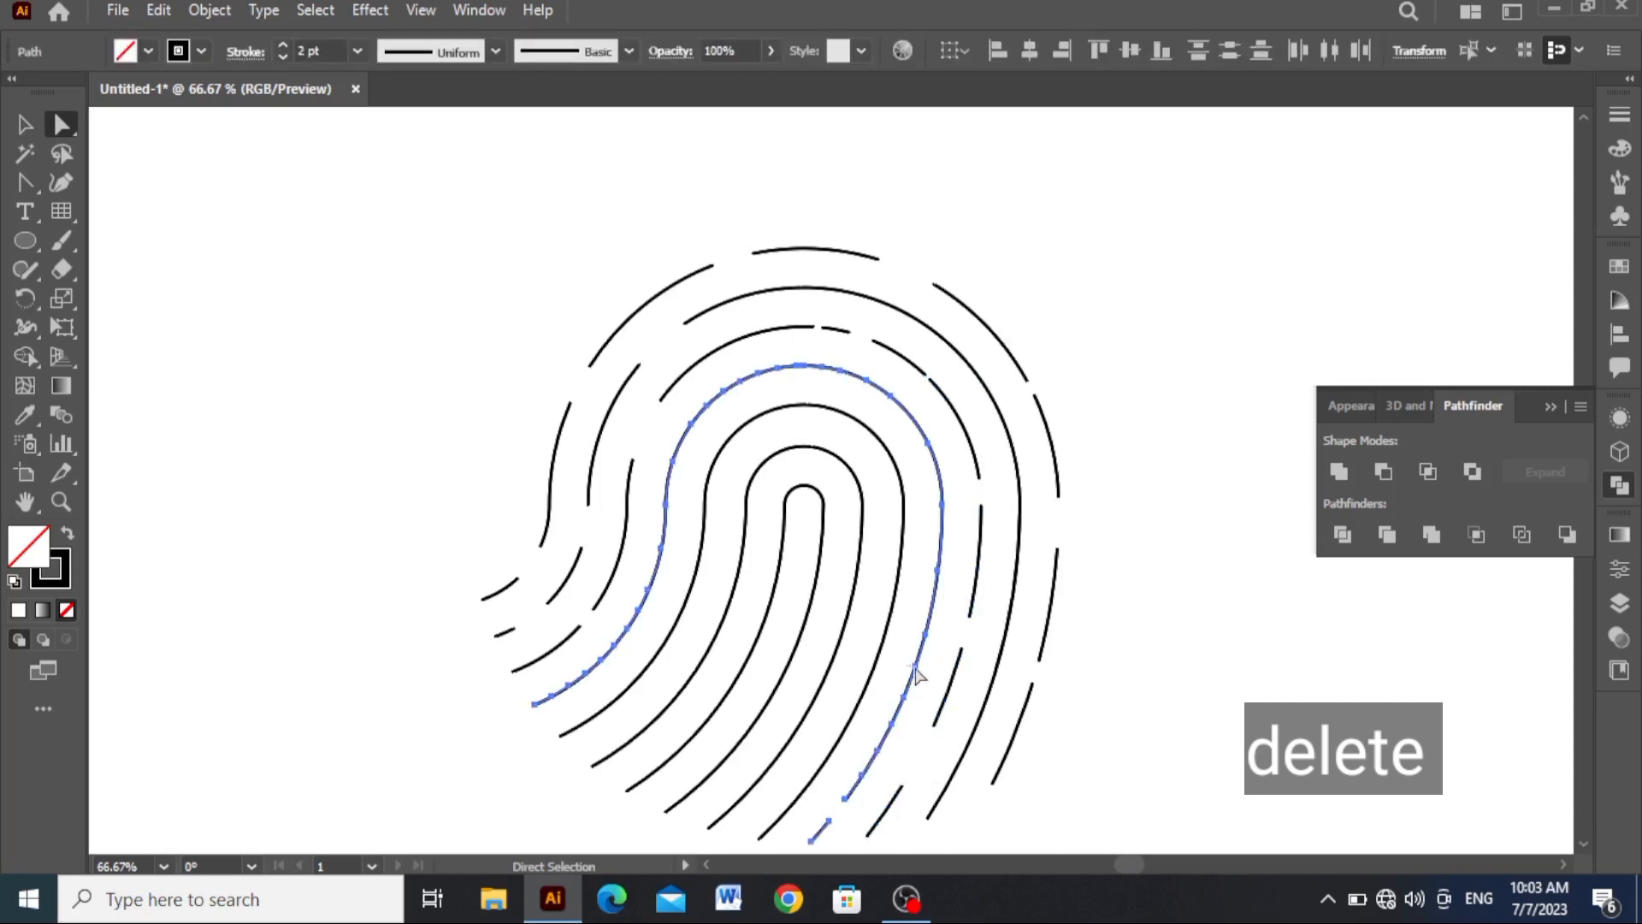
drag(935, 689, 934, 685)
key(Delete)
mouse_move(886, 396)
mouse_down()
mouse_move(864, 370)
mouse_move(868, 402)
mouse_up()
key(Delete)
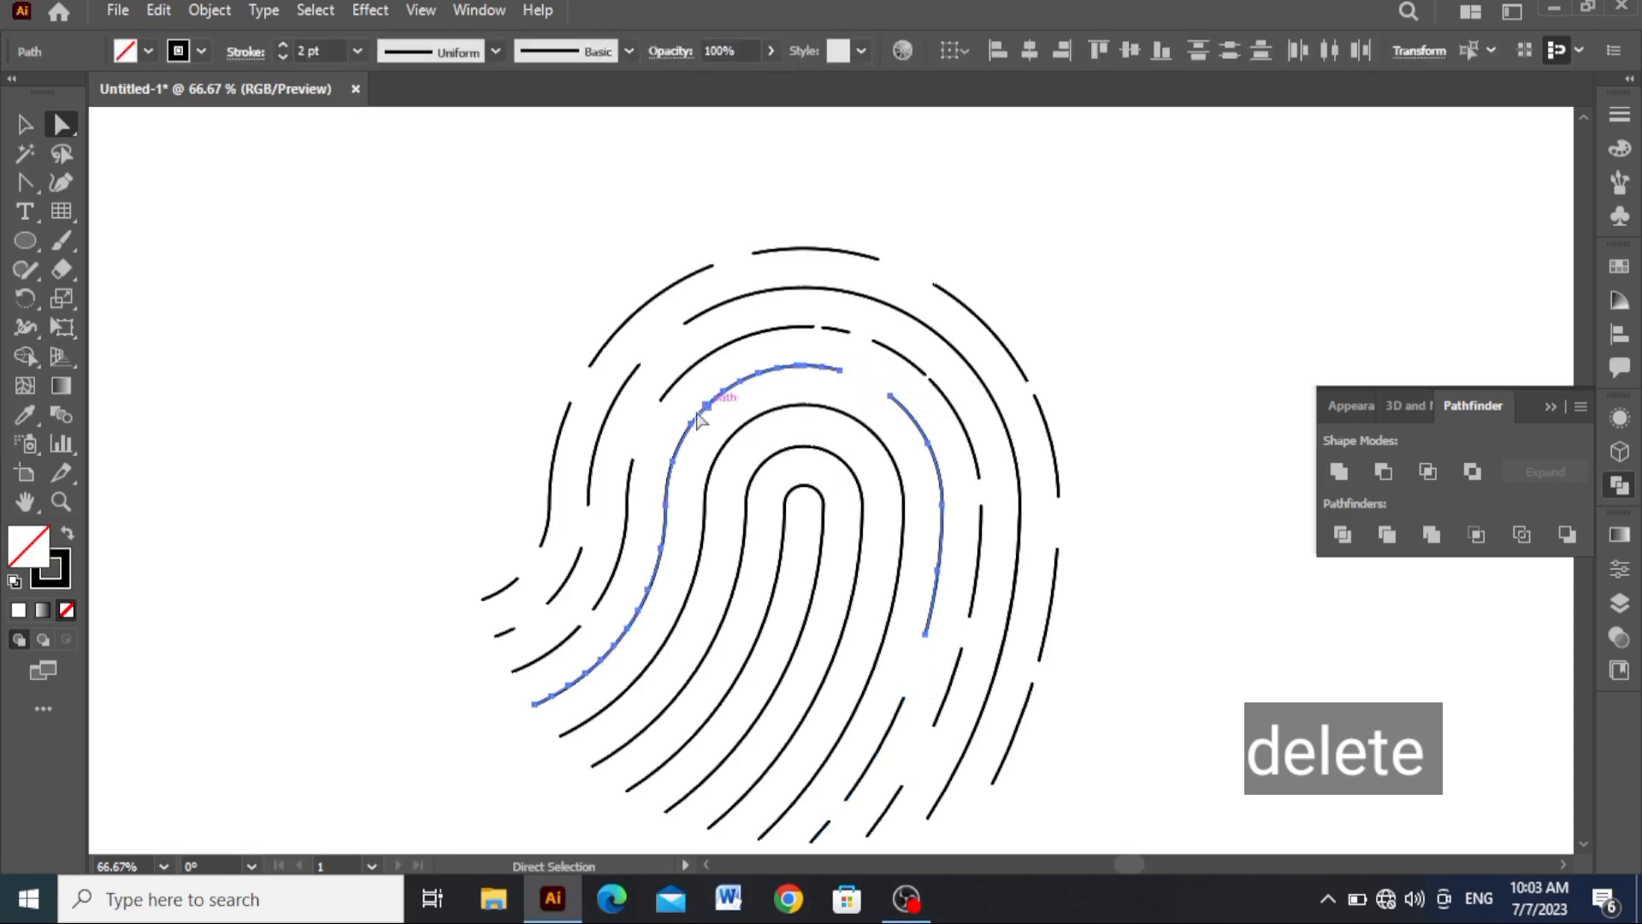
Step: Open gaps along the fourth line's left side and near the fifth line's lower-left end by deleting segments
drag(683, 521, 679, 518)
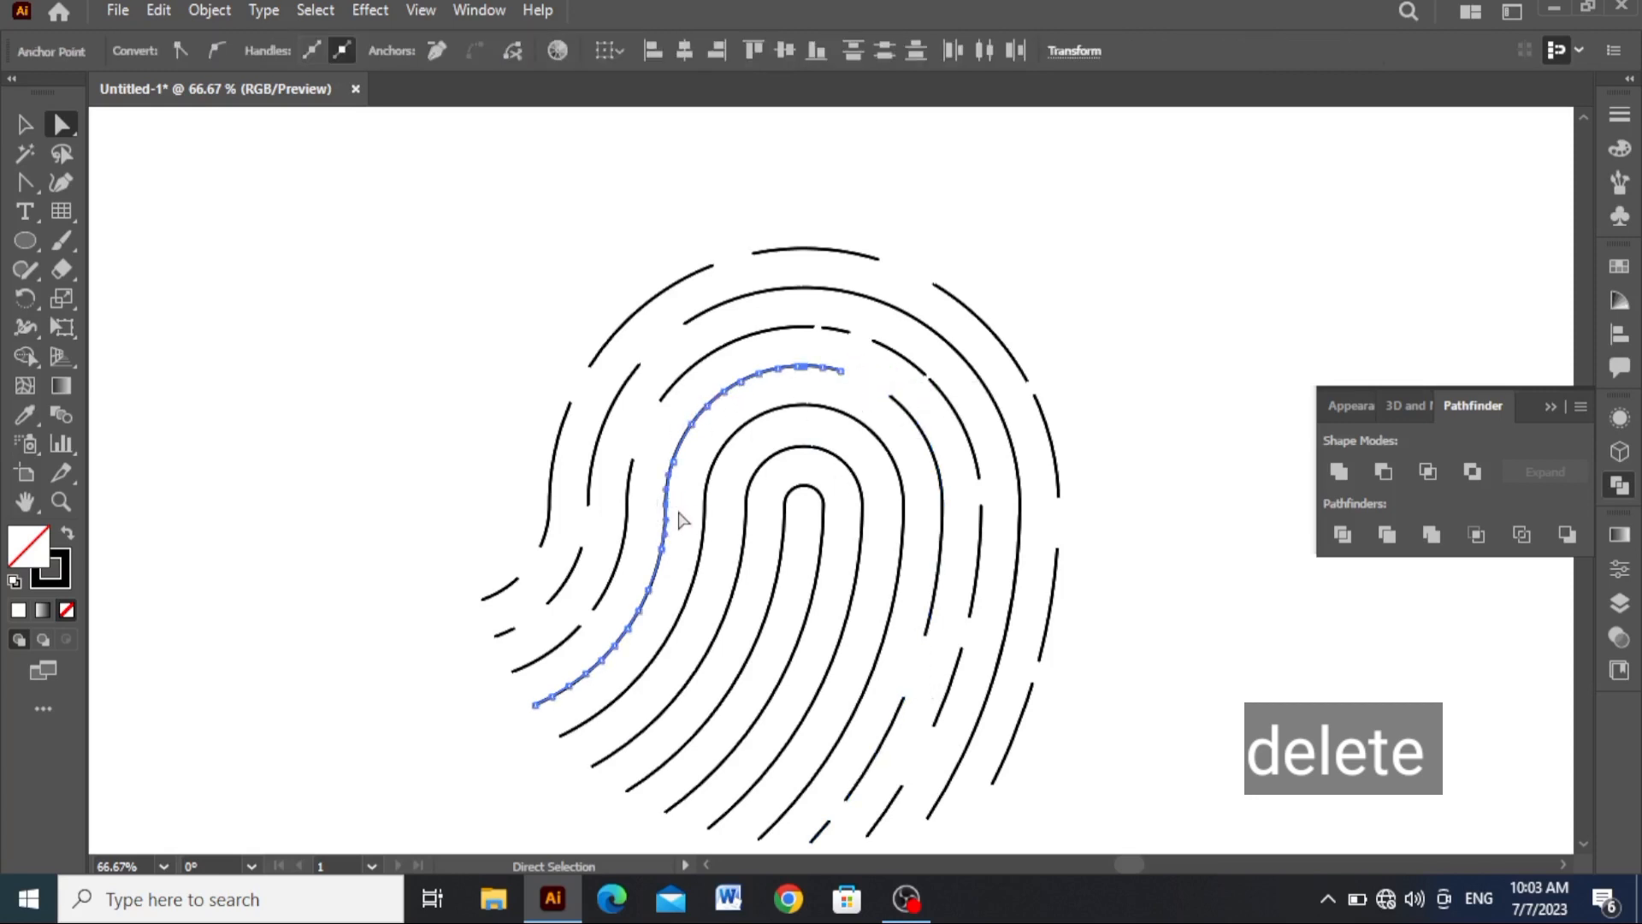
key(Delete)
drag(635, 665, 616, 717)
key(Delete)
key(Delete)
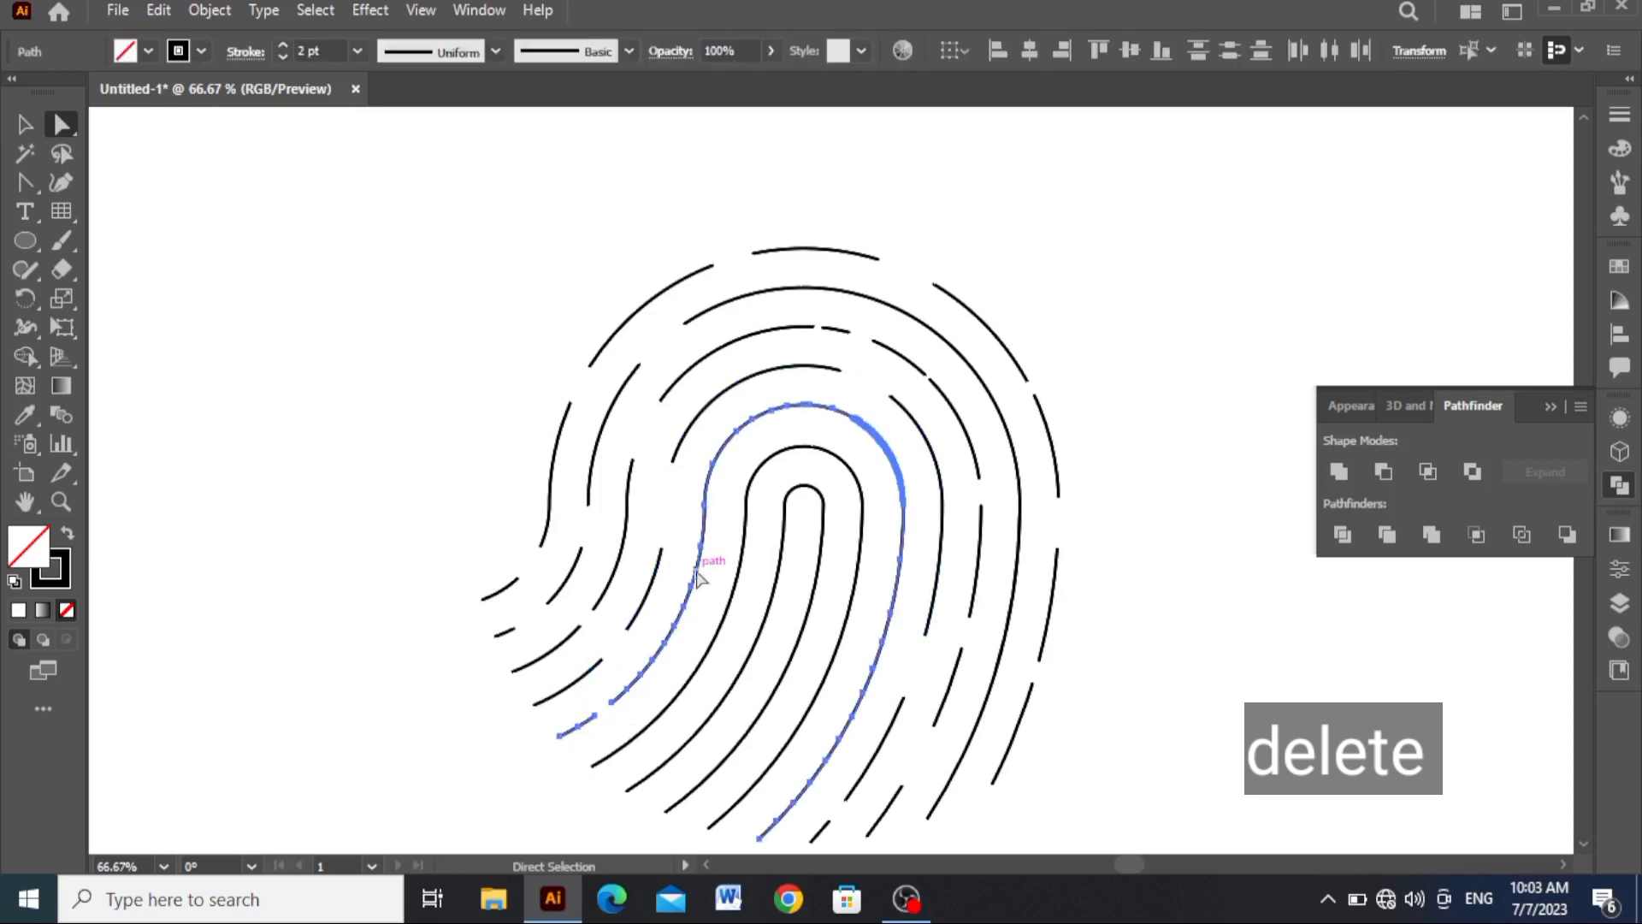
Step: Delete segments of the fifth line on its left side, upper right and upper left to create gaps
drag(686, 580, 719, 604)
key(Delete)
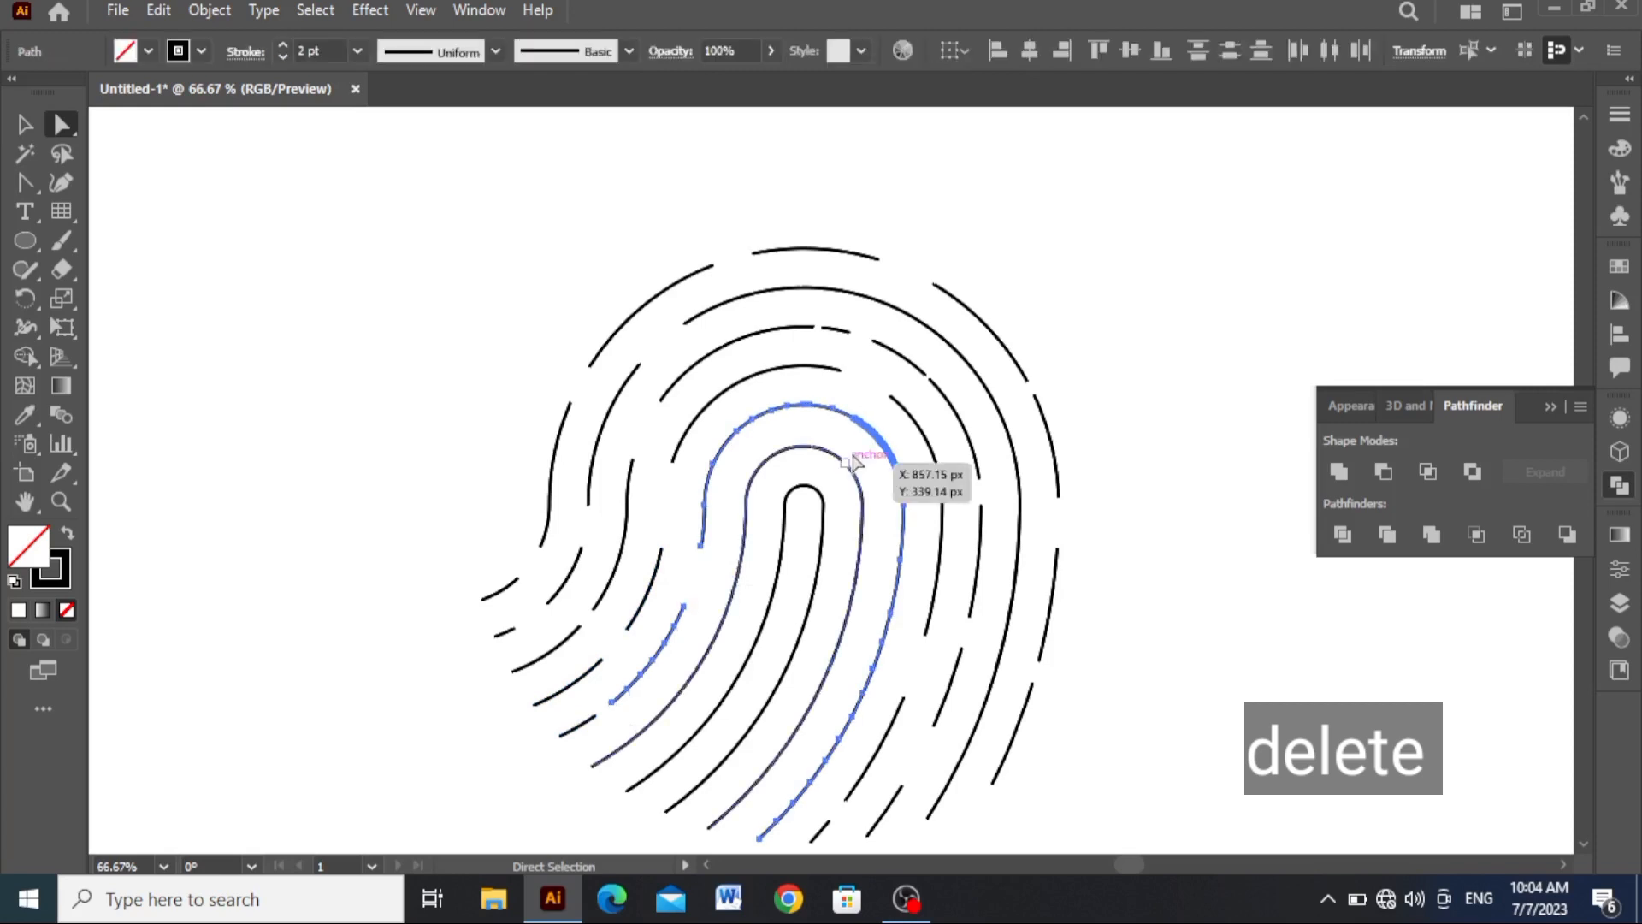
drag(868, 445, 908, 455)
key(Delete)
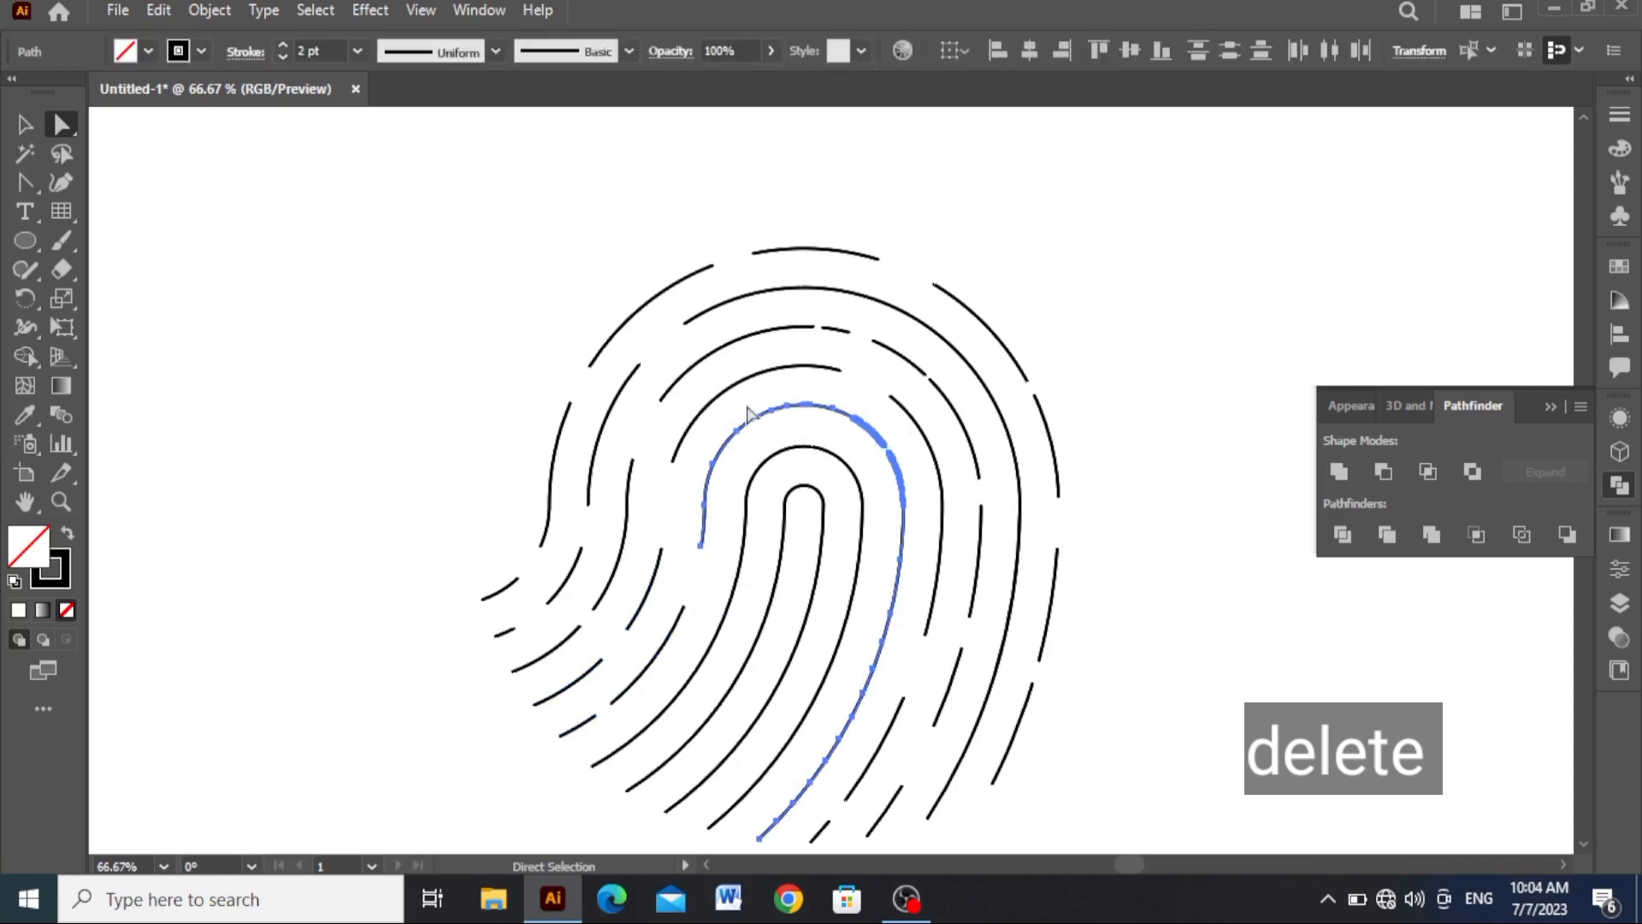
drag(747, 411, 770, 434)
key(Delete)
Step: Break the fifth line on its right side and near its lower-right end by deleting segments
drag(892, 560, 916, 576)
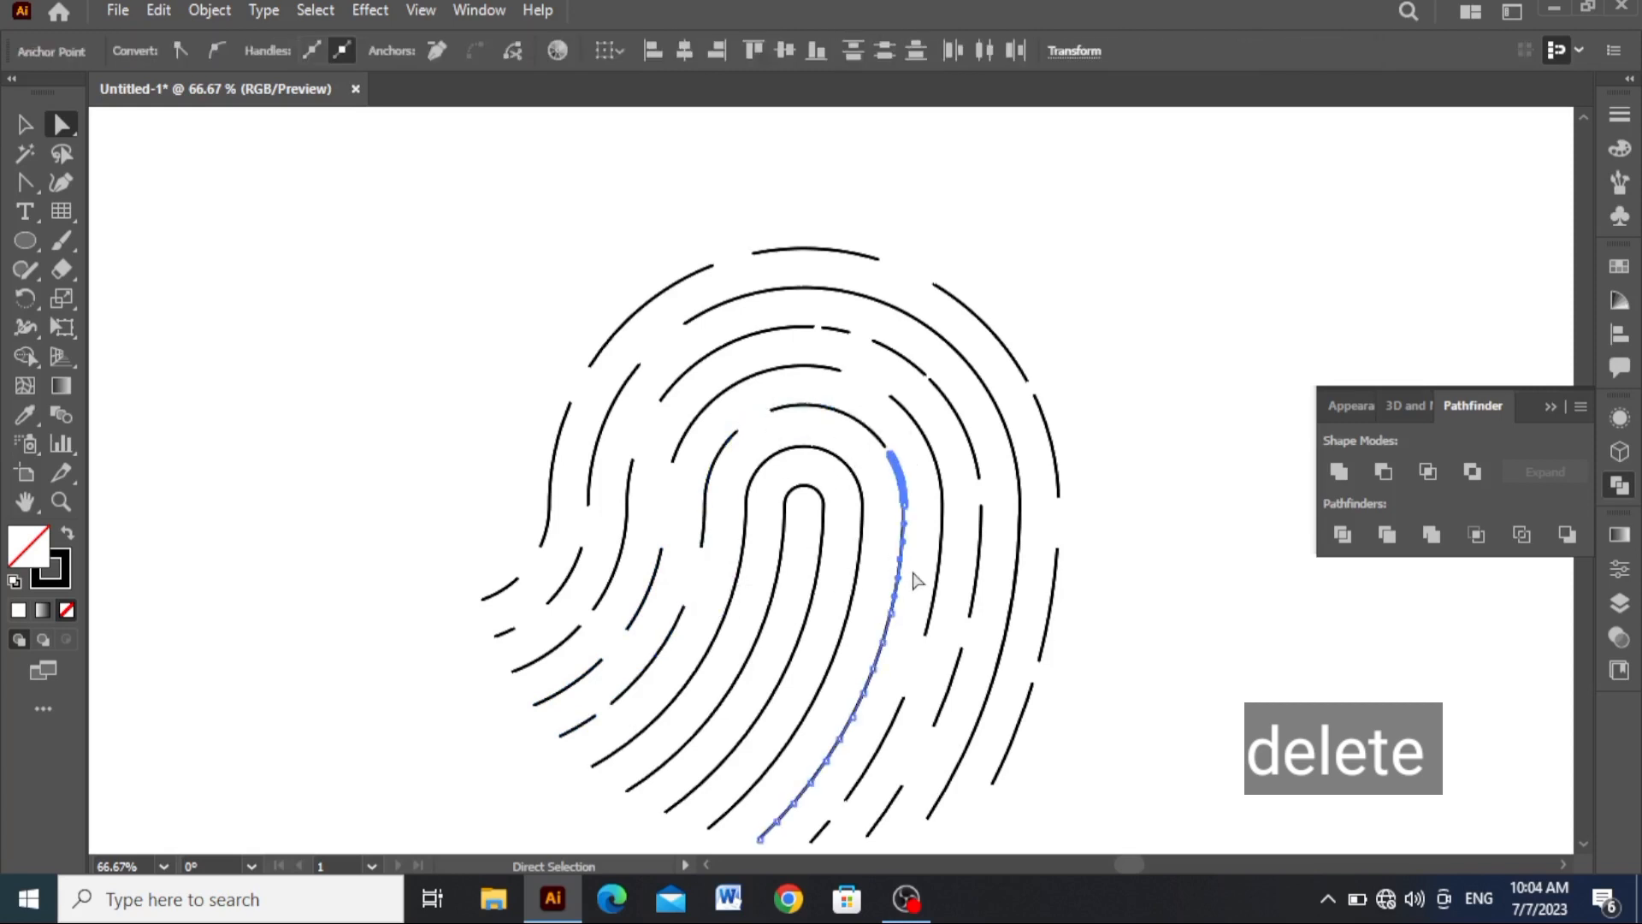
key(Delete)
drag(816, 751, 840, 775)
key(Delete)
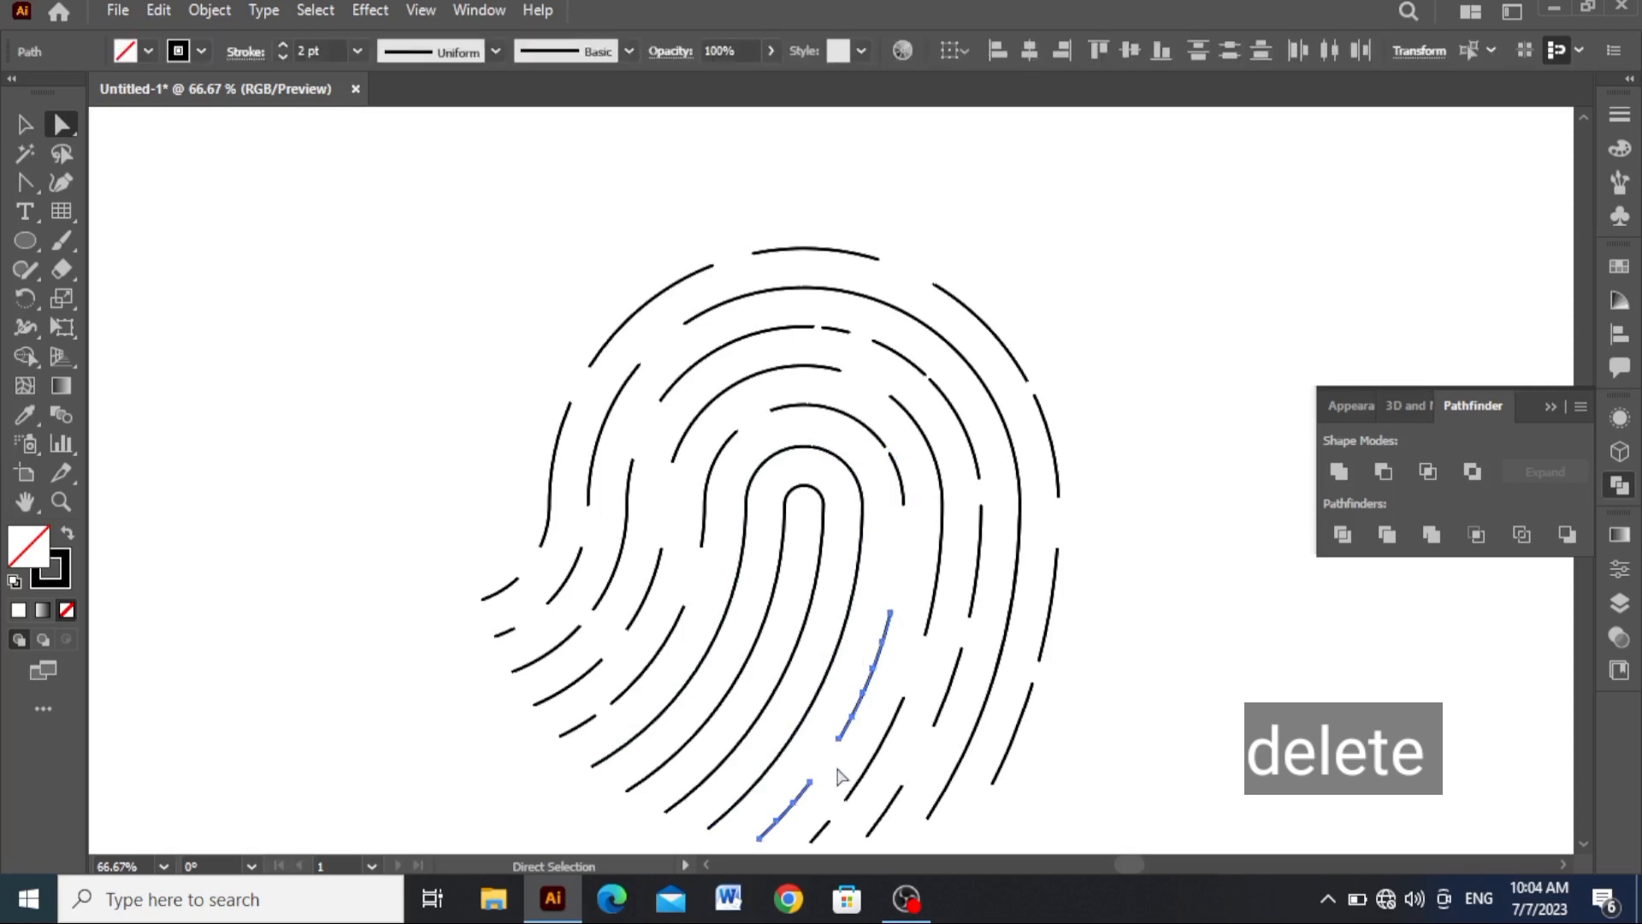
Step: Open gaps in the sixth line at its upper left, lower left and near its lower-left end by deleting segments
mouse_move(736, 494)
mouse_down()
mouse_move(769, 524)
mouse_move(751, 506)
mouse_up()
key(Delete)
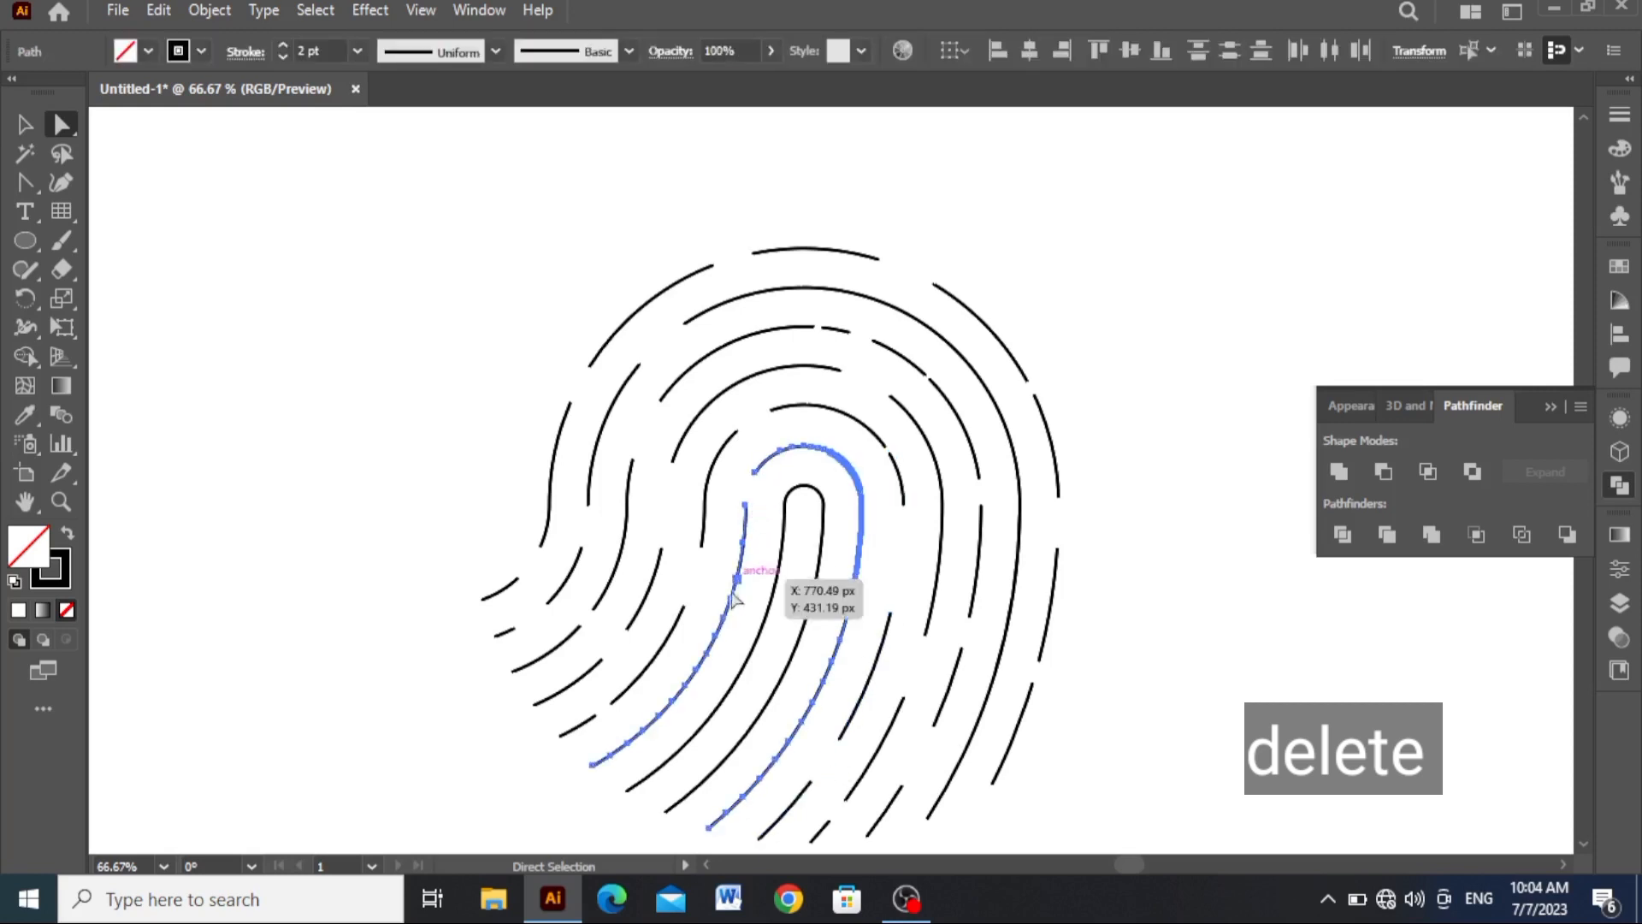
click(691, 676)
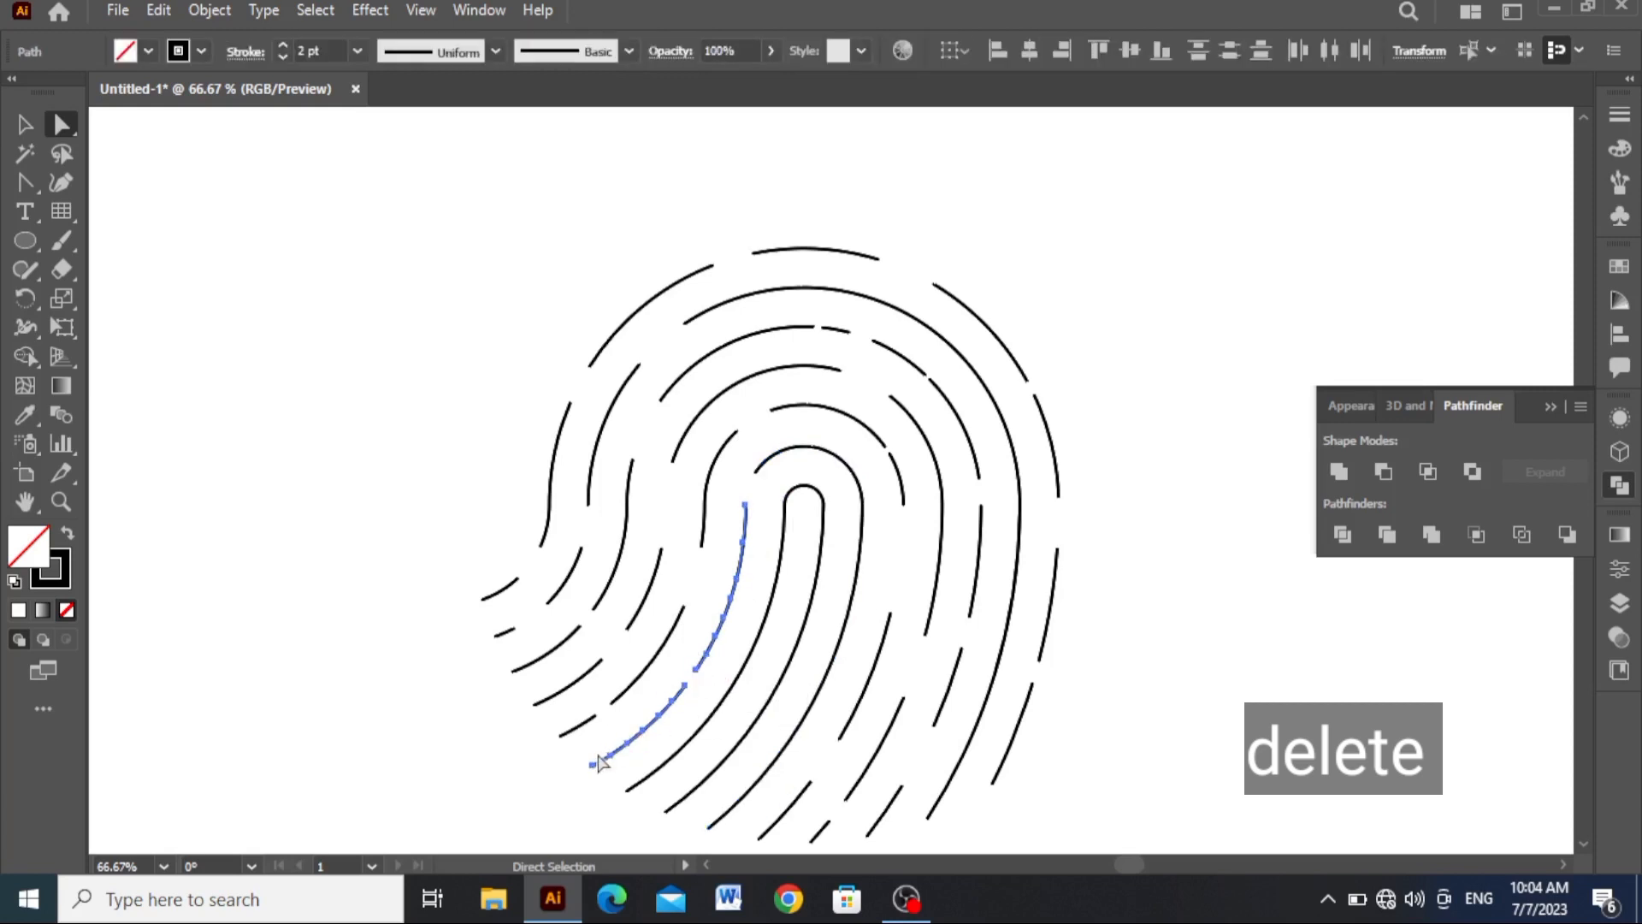
click(622, 749)
key(Delete)
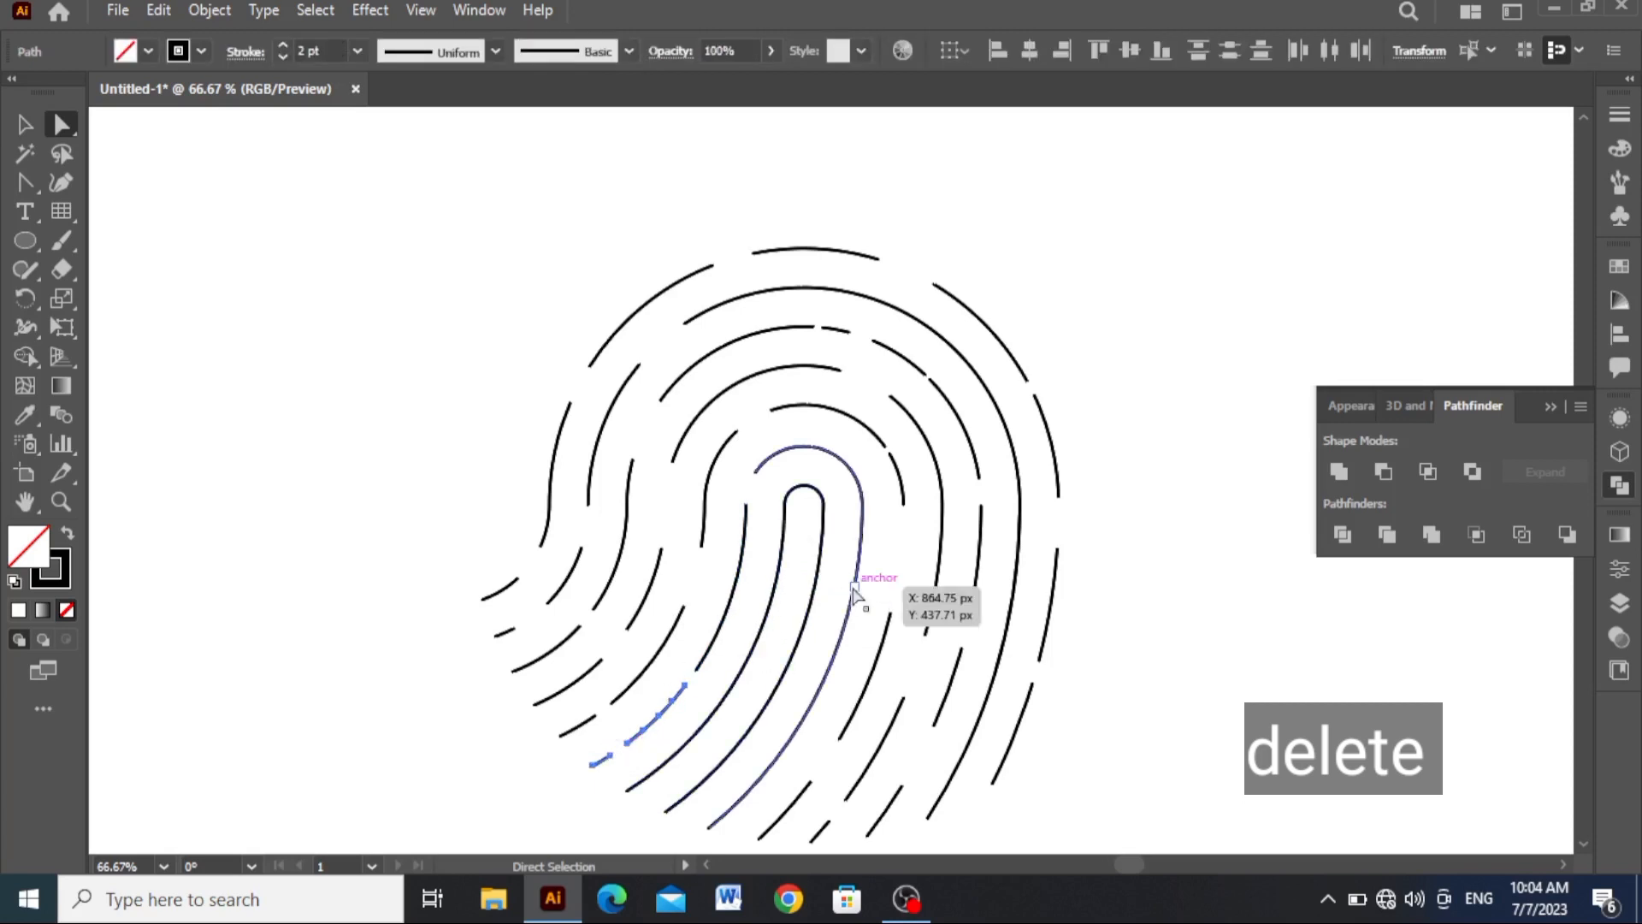
Step: Break the seventh line on its right side, lower right and near its lower end by deleting segments
drag(845, 569, 861, 590)
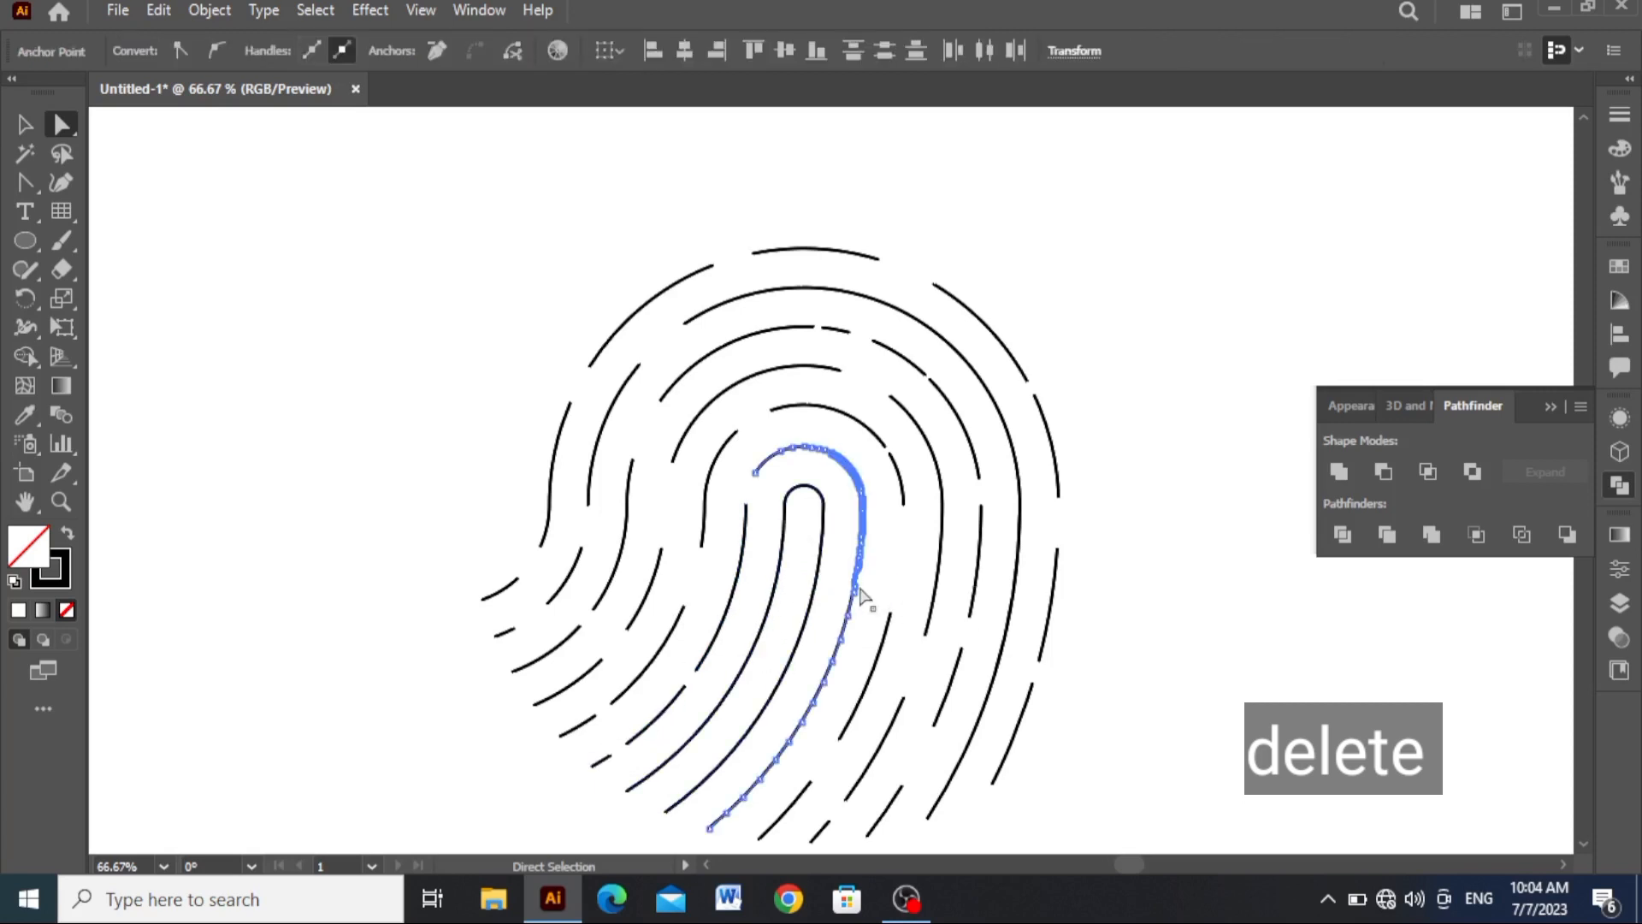
key(Delete)
click(817, 703)
key(Delete)
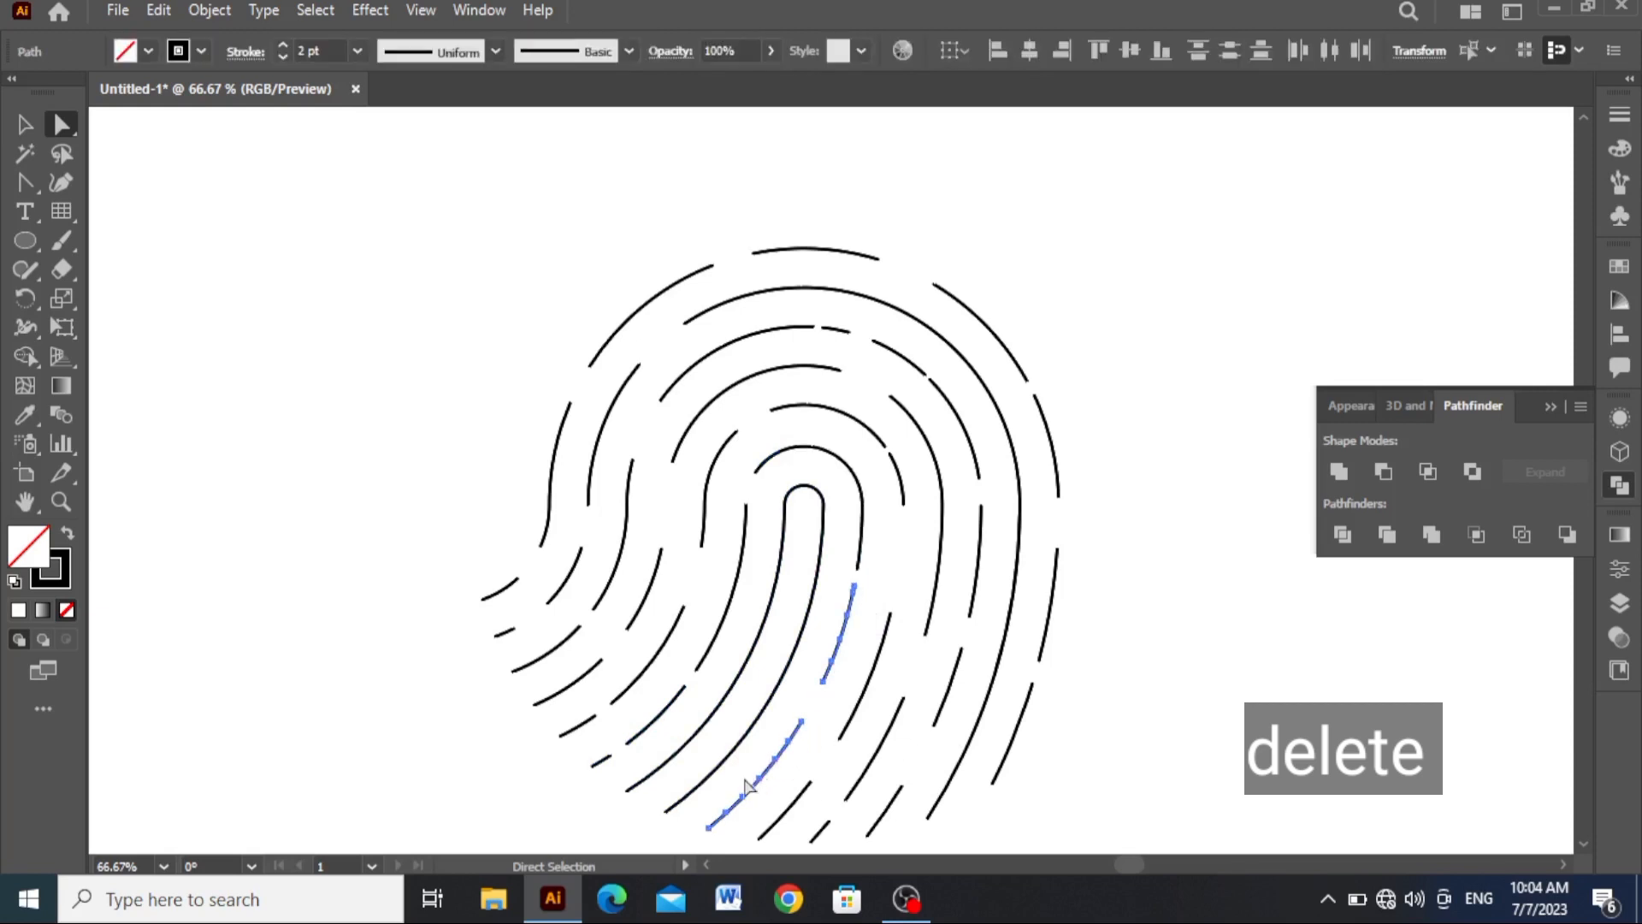
drag(763, 797, 774, 789)
key(Delete)
Step: Open gaps in the right leg of the innermost loop near its lower end, middle and top by deleting segments
click(685, 799)
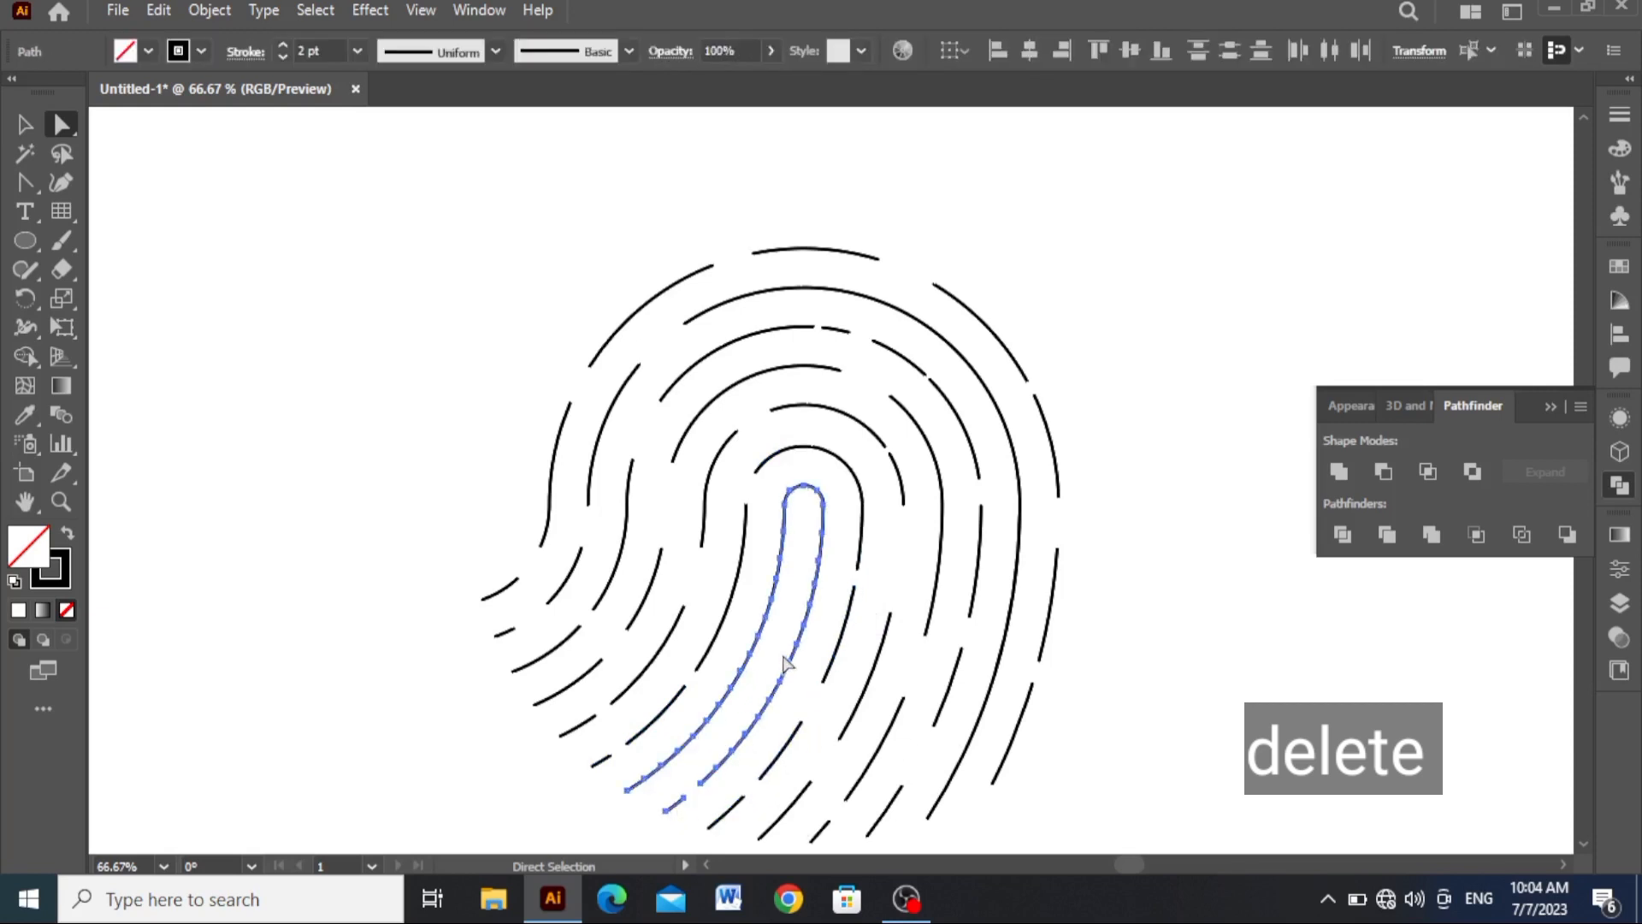
click(799, 676)
key(Delete)
click(834, 552)
key(Delete)
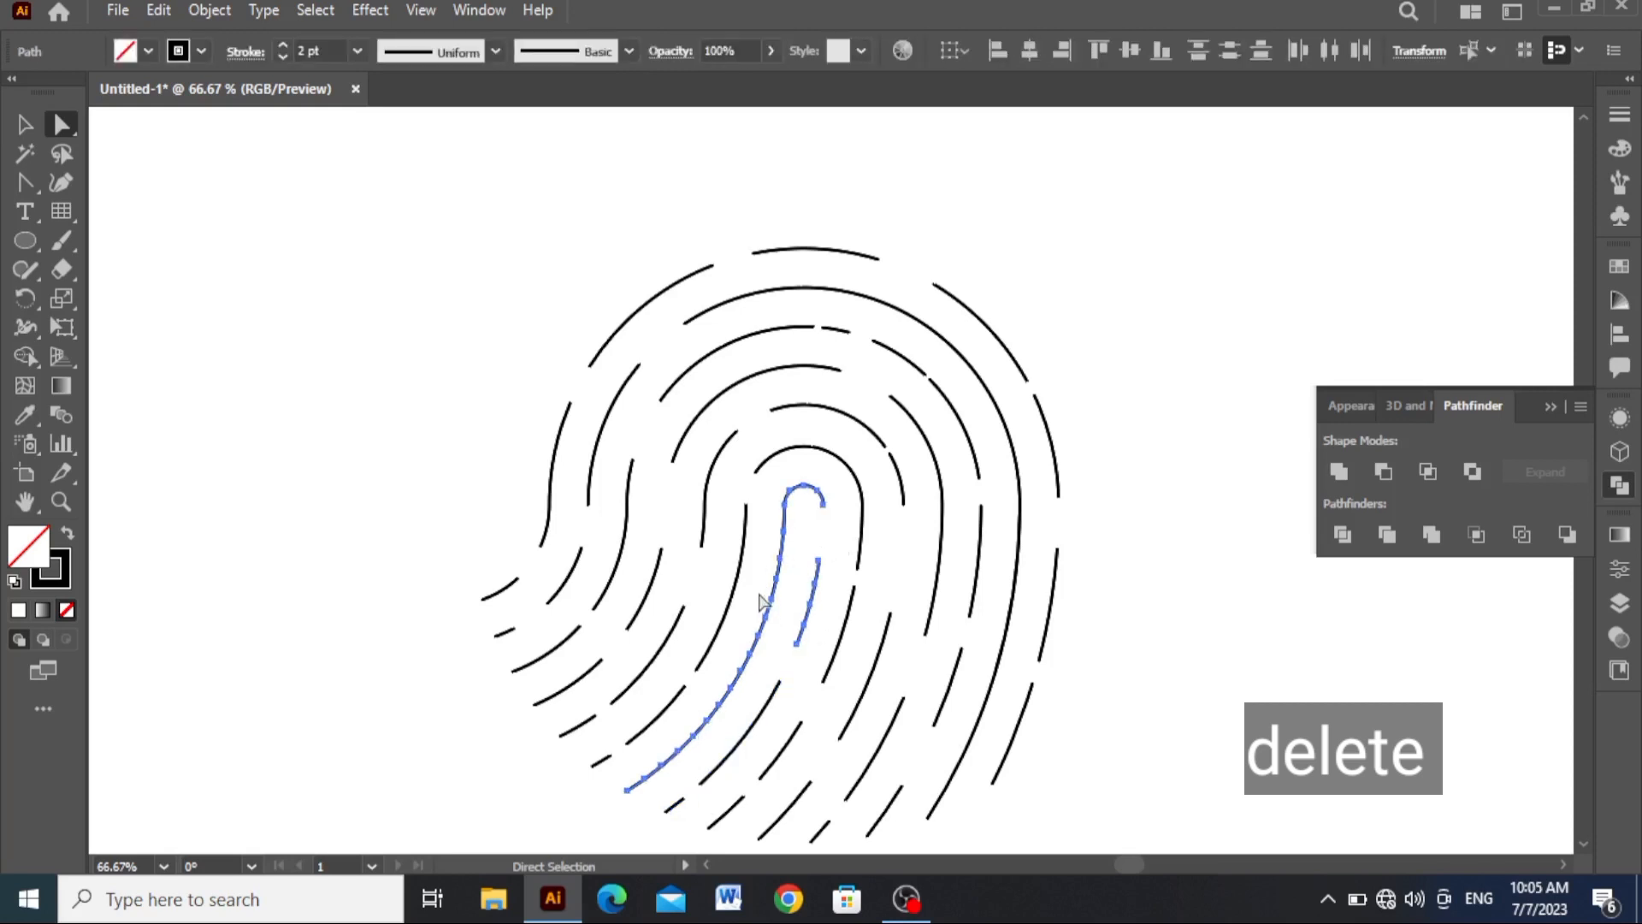
Step: Delete two segments from the left leg of the innermost loop, one midway and one near its lower end
click(787, 613)
key(Delete)
click(685, 742)
key(Delete)
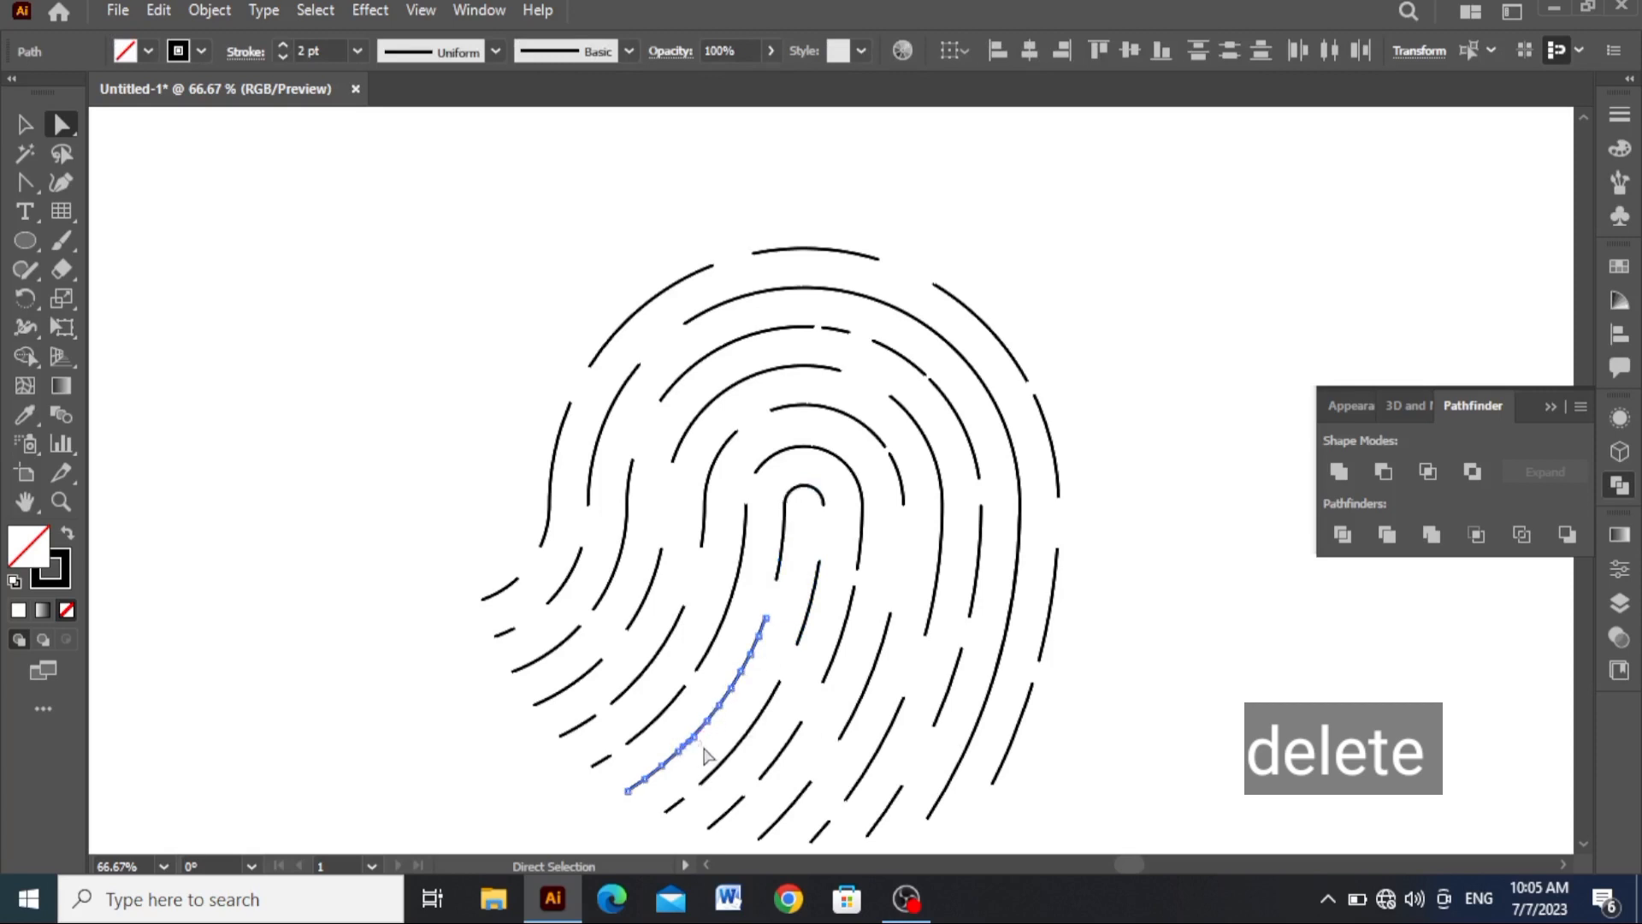
Step: Select the whole fingerprint and scale it down proportionally to well under half its size
key(v)
scroll(259, 329, down, 1)
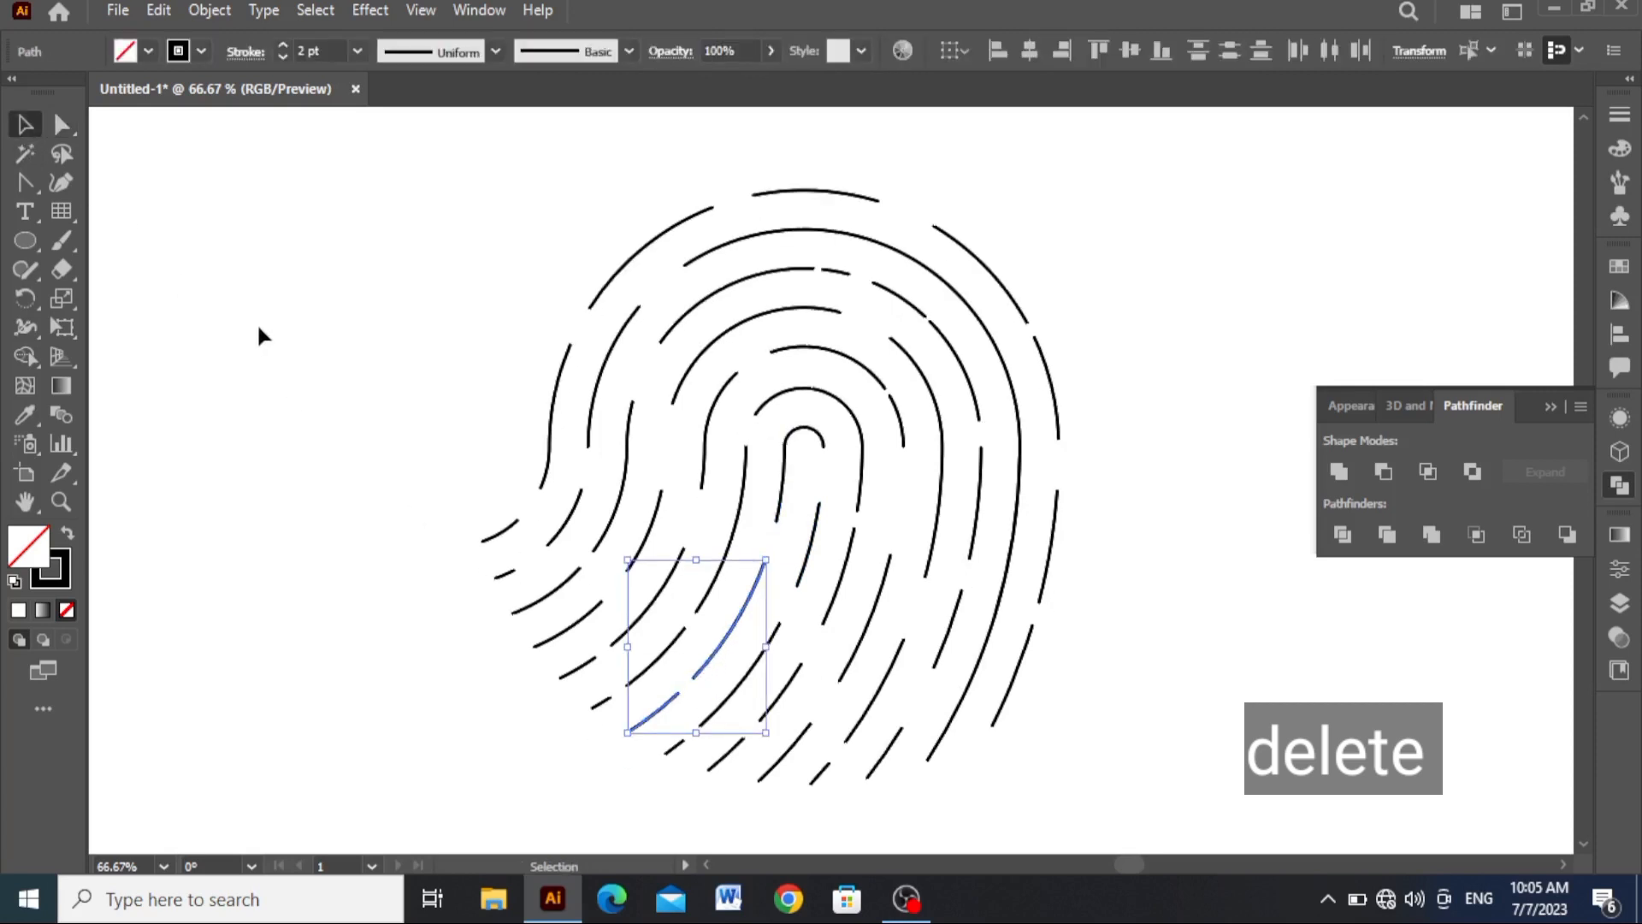
drag(373, 203, 881, 654)
click(288, 246)
Step: Set the stroke weight of all fingerprint lines to 4 pt
click(305, 50)
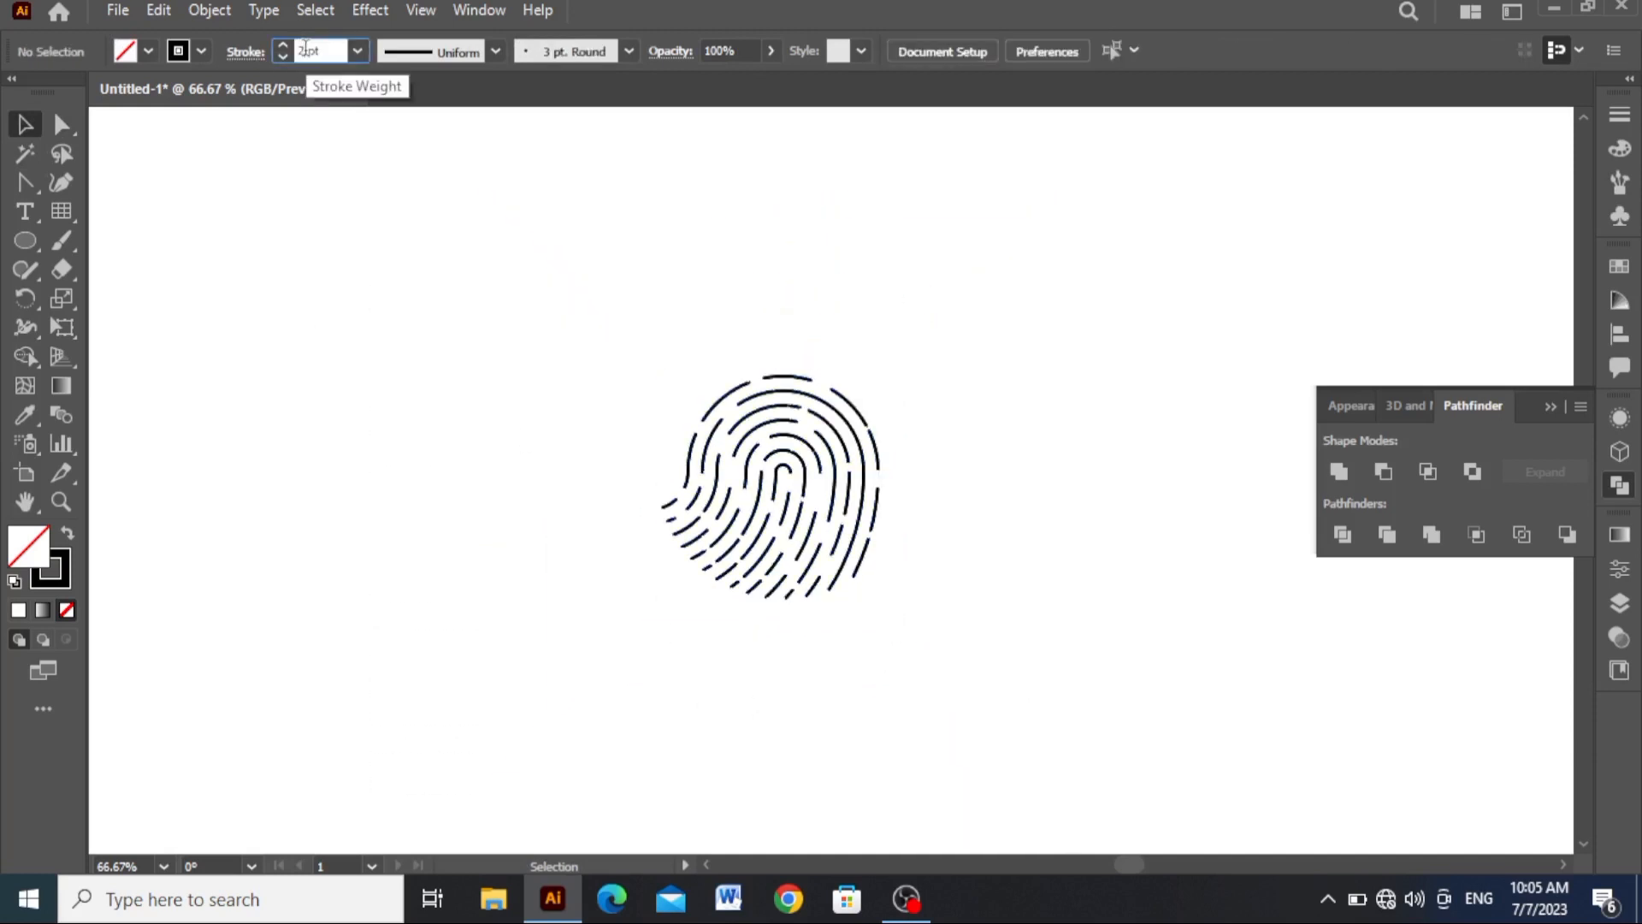
drag(495, 280, 757, 461)
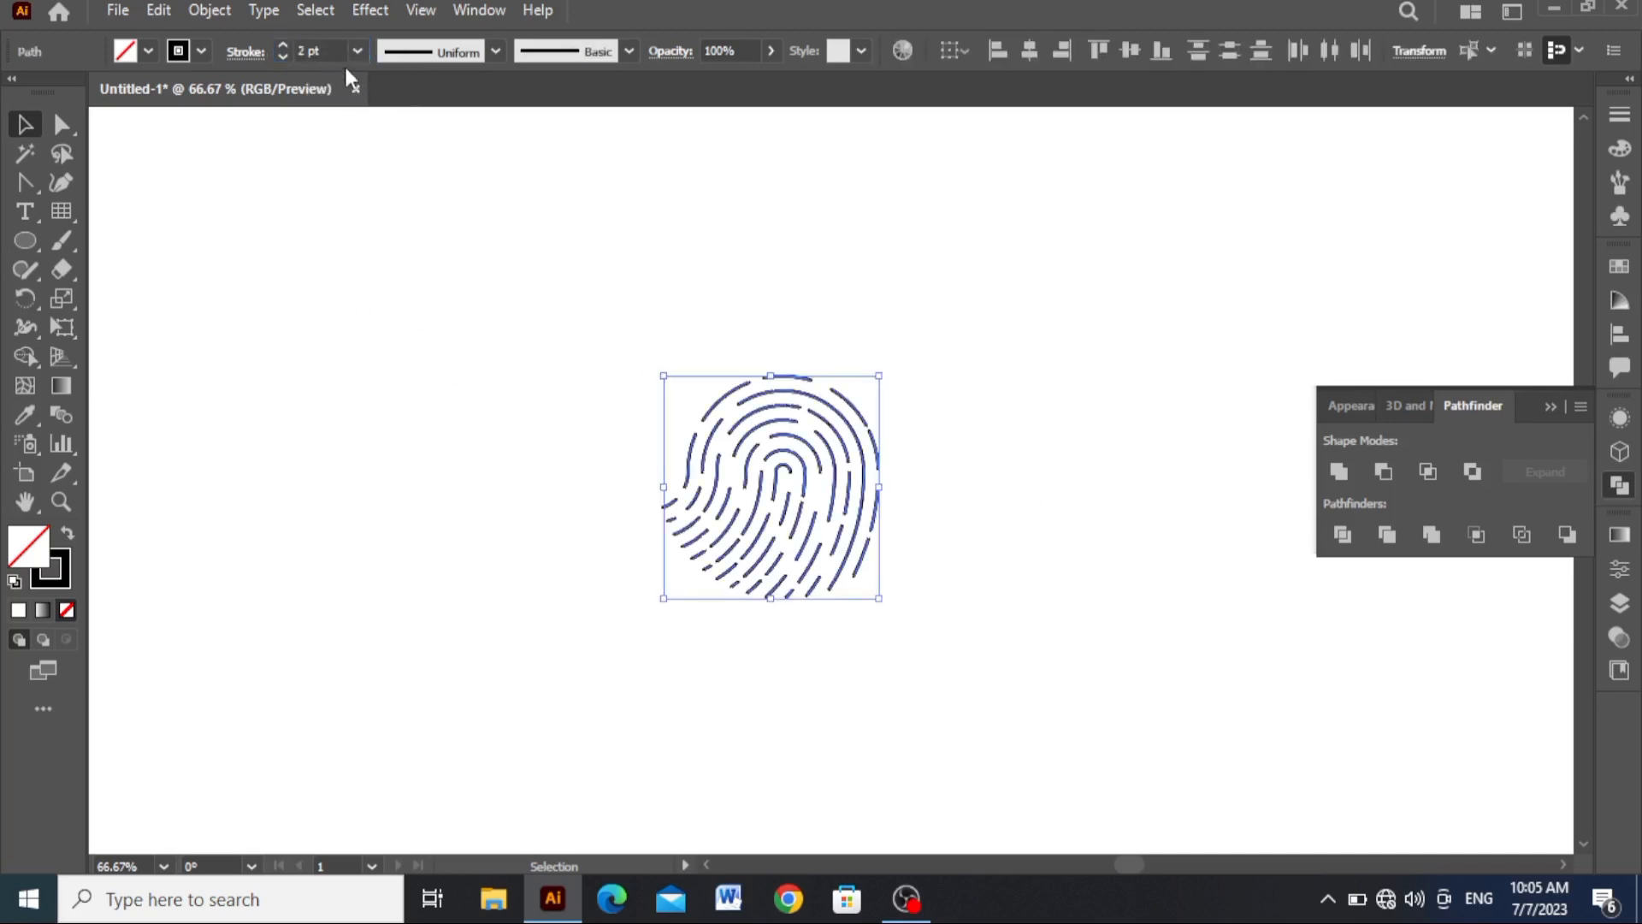
scroll(320, 51, up, 2)
click(556, 561)
Step: Apply the white-to-black linear gradient to the strokes of the whole fingerprint and set its fill to none
mouse_move(484, 305)
mouse_down()
mouse_move(776, 492)
mouse_move(1020, 708)
mouse_up()
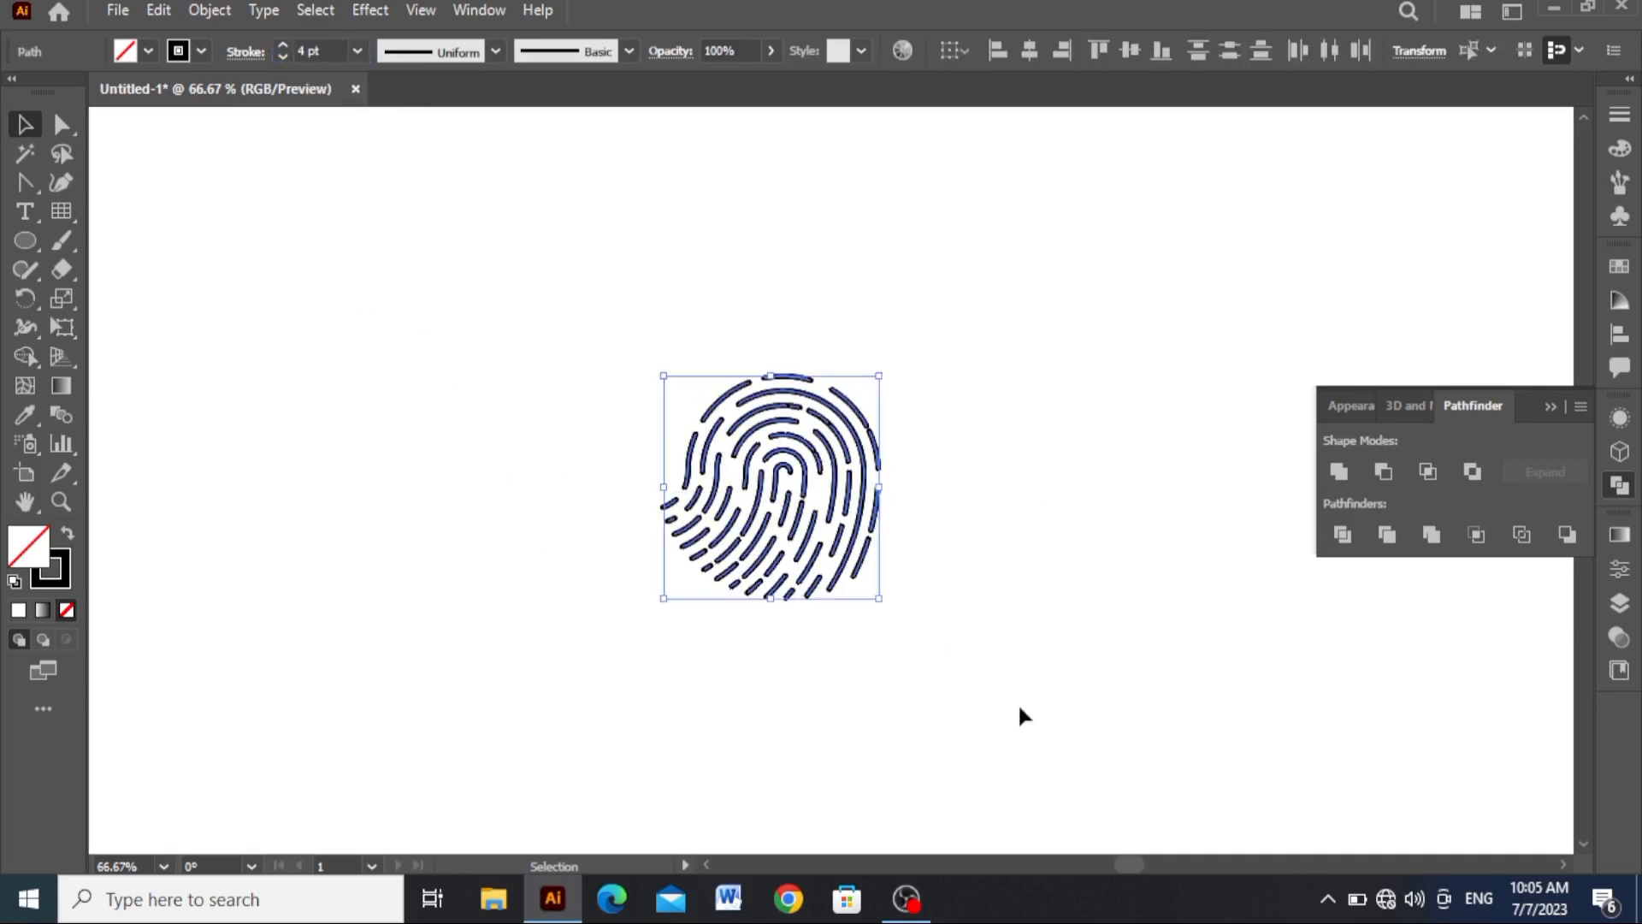
click(1619, 535)
click(1383, 706)
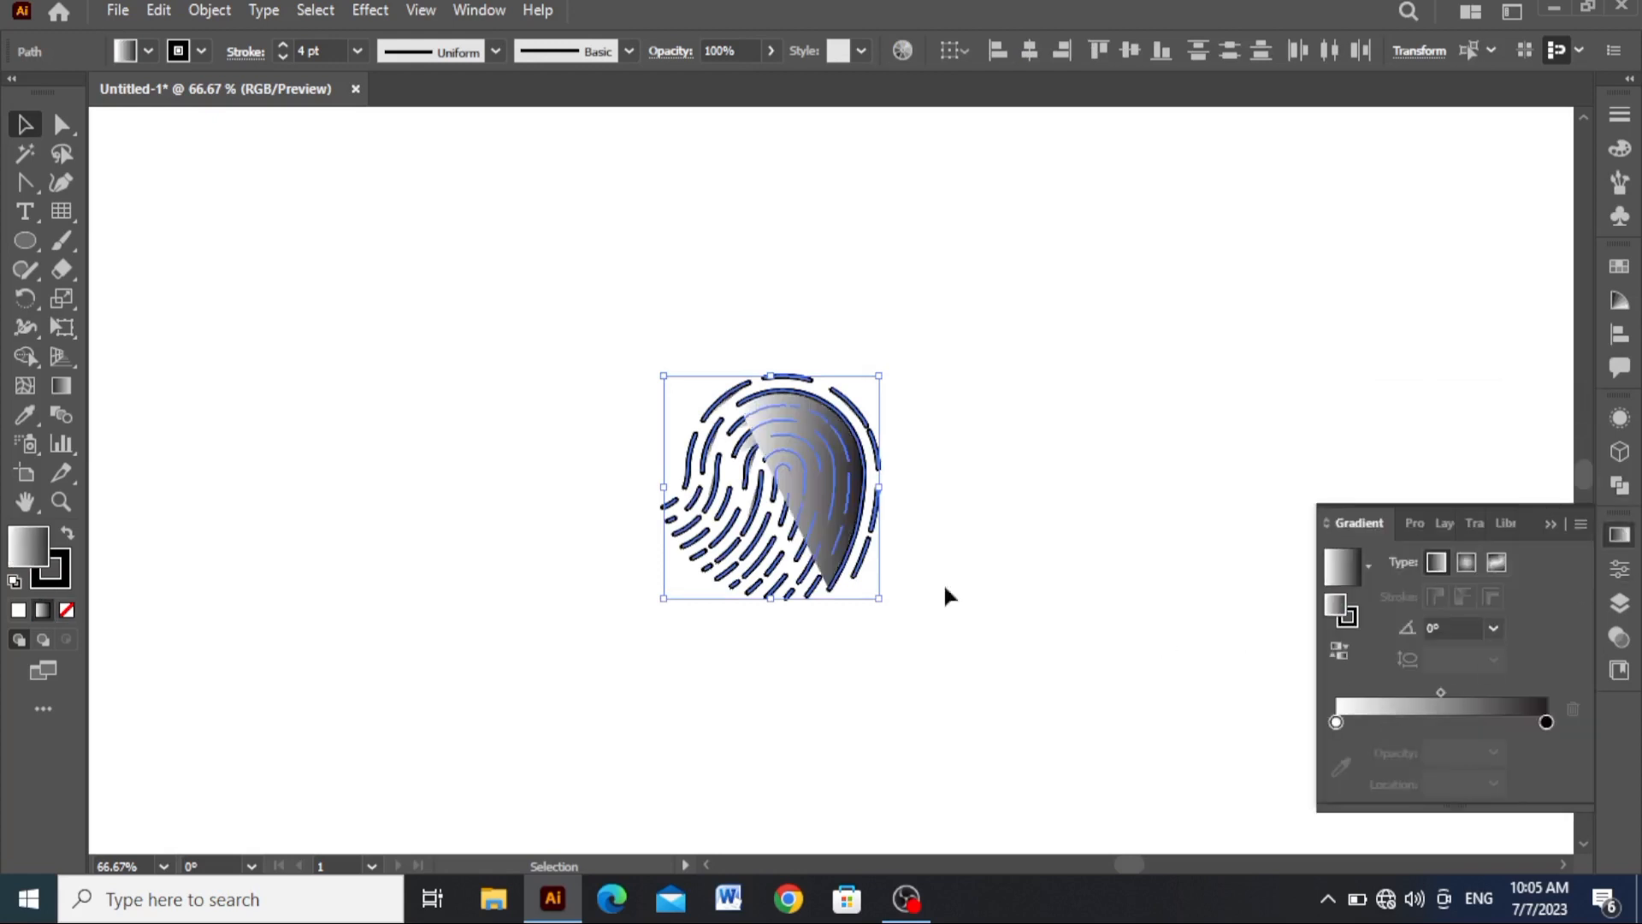
click(67, 533)
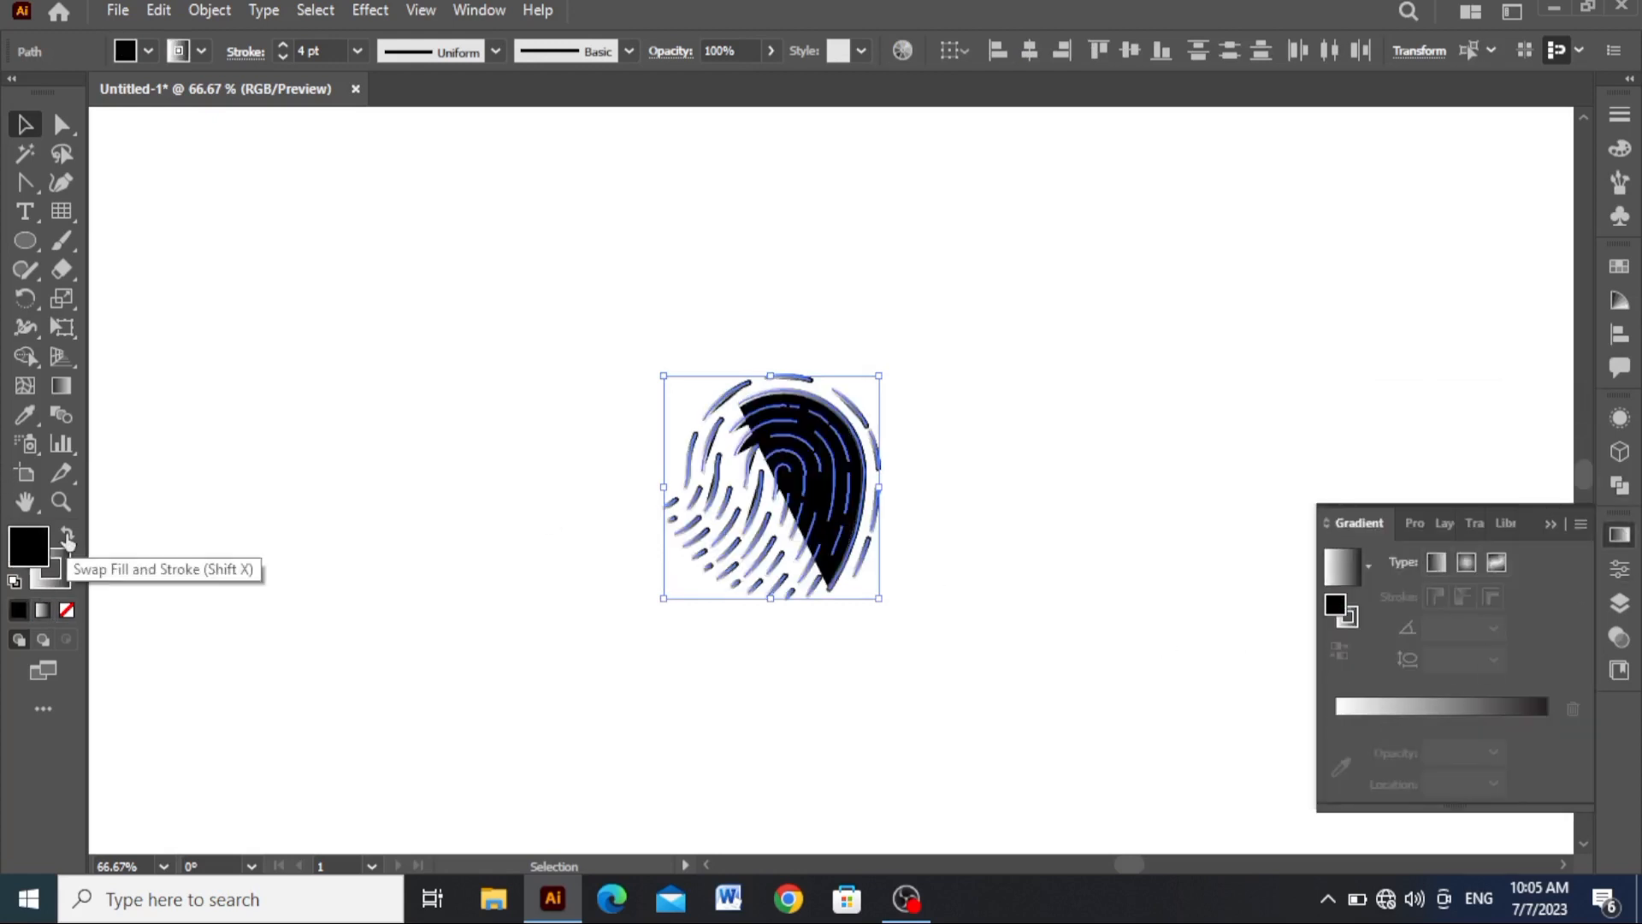
click(65, 610)
click(267, 648)
click(864, 494)
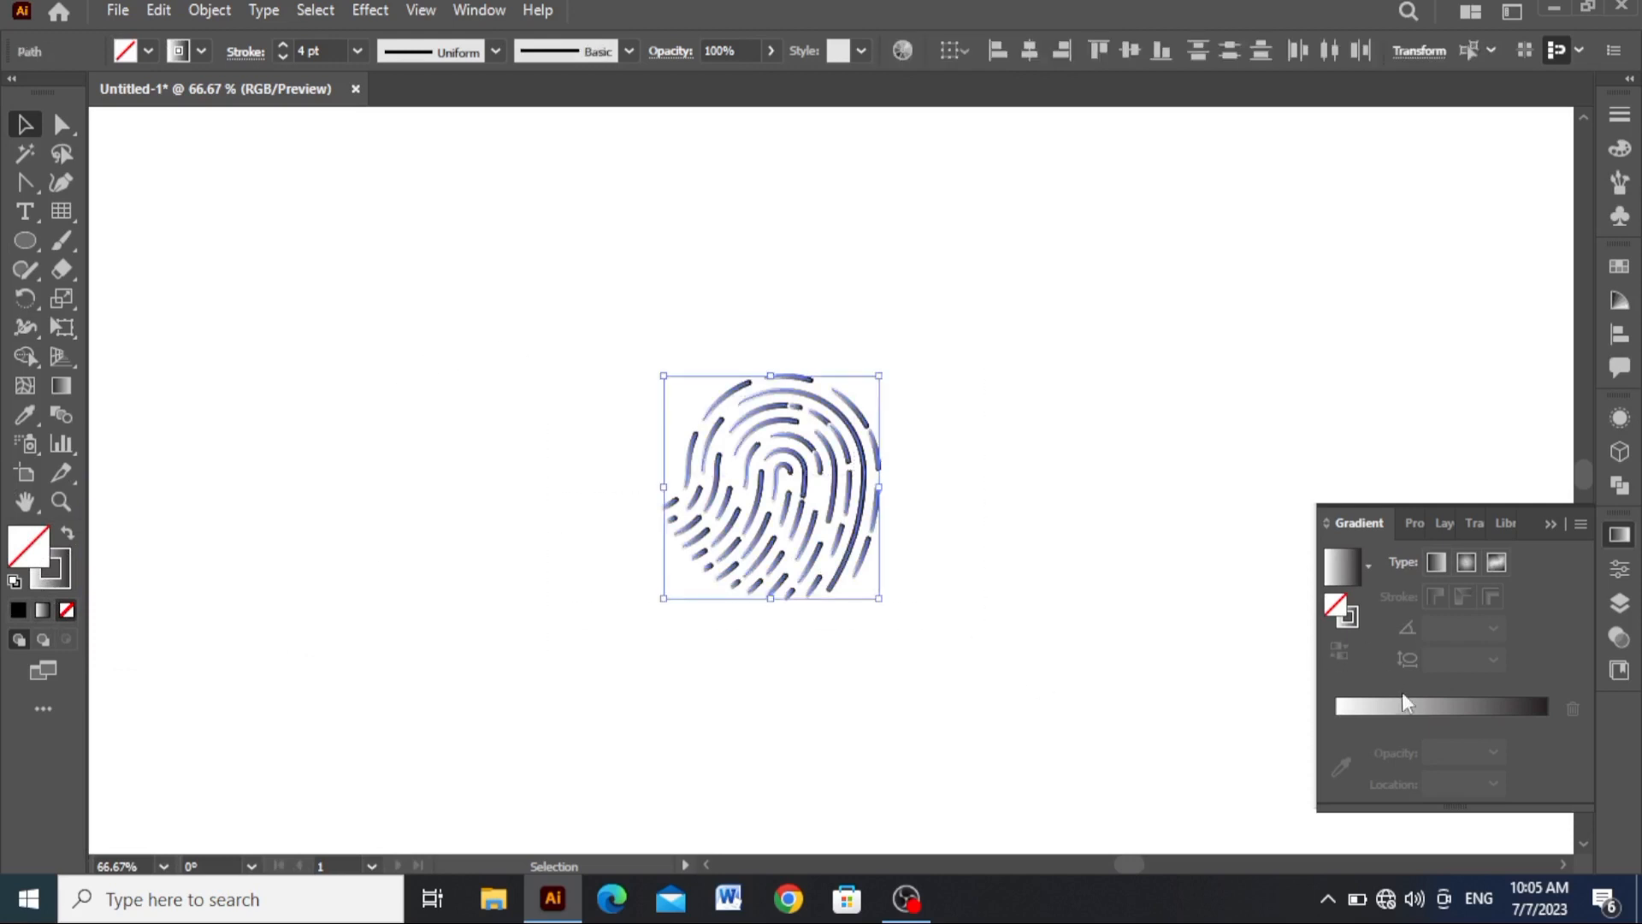
click(1538, 708)
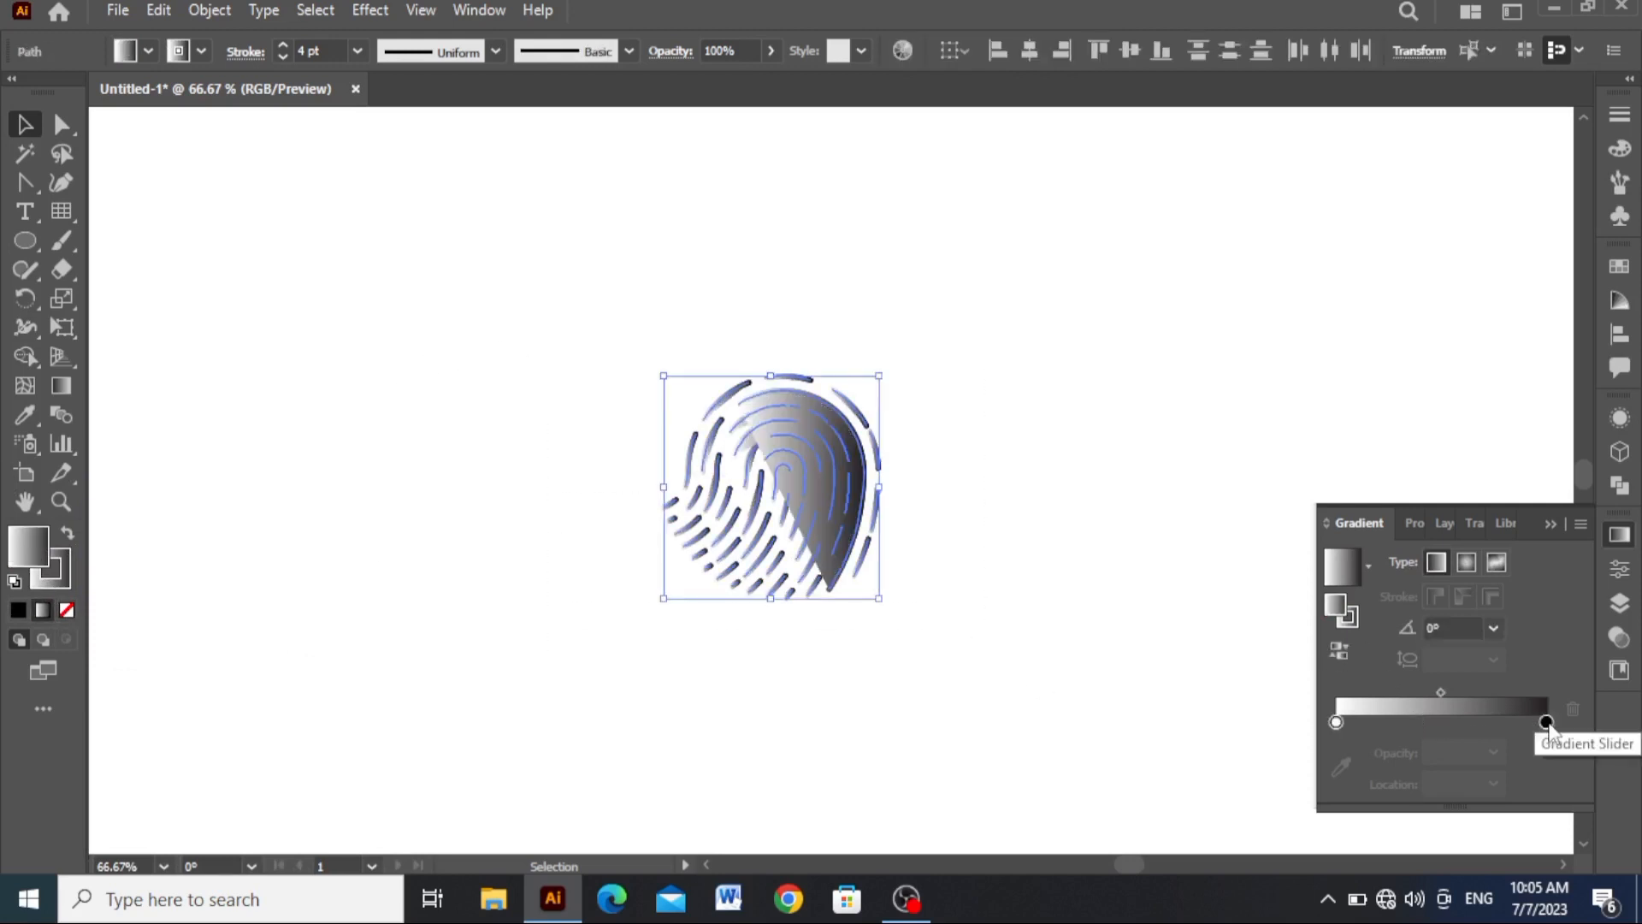
double_click(1339, 607)
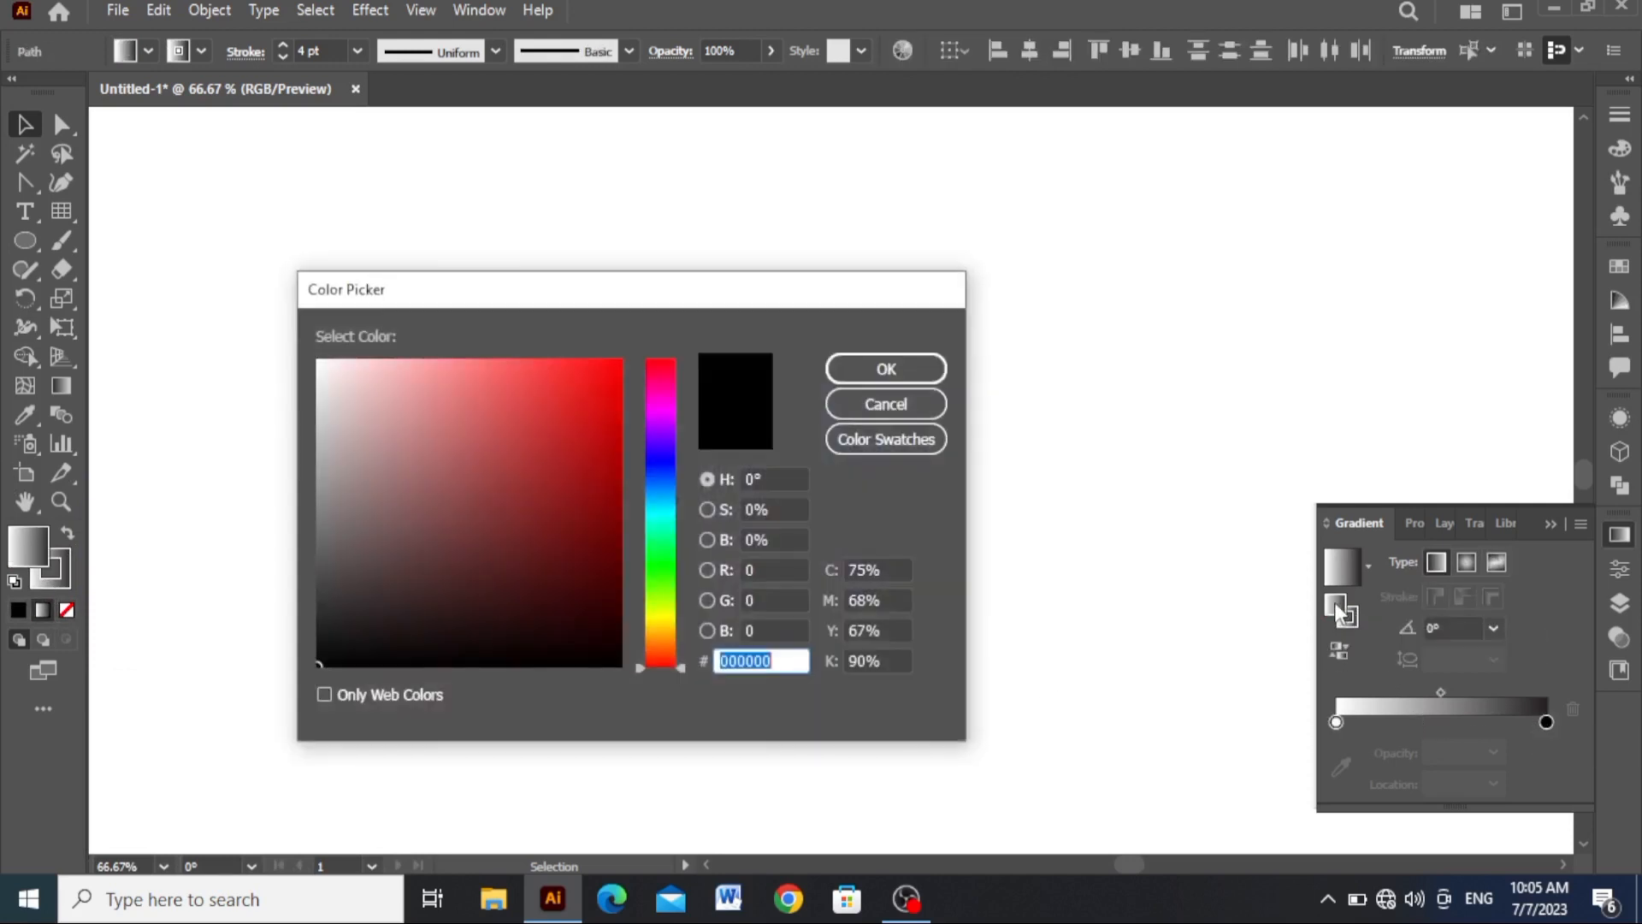
click(887, 373)
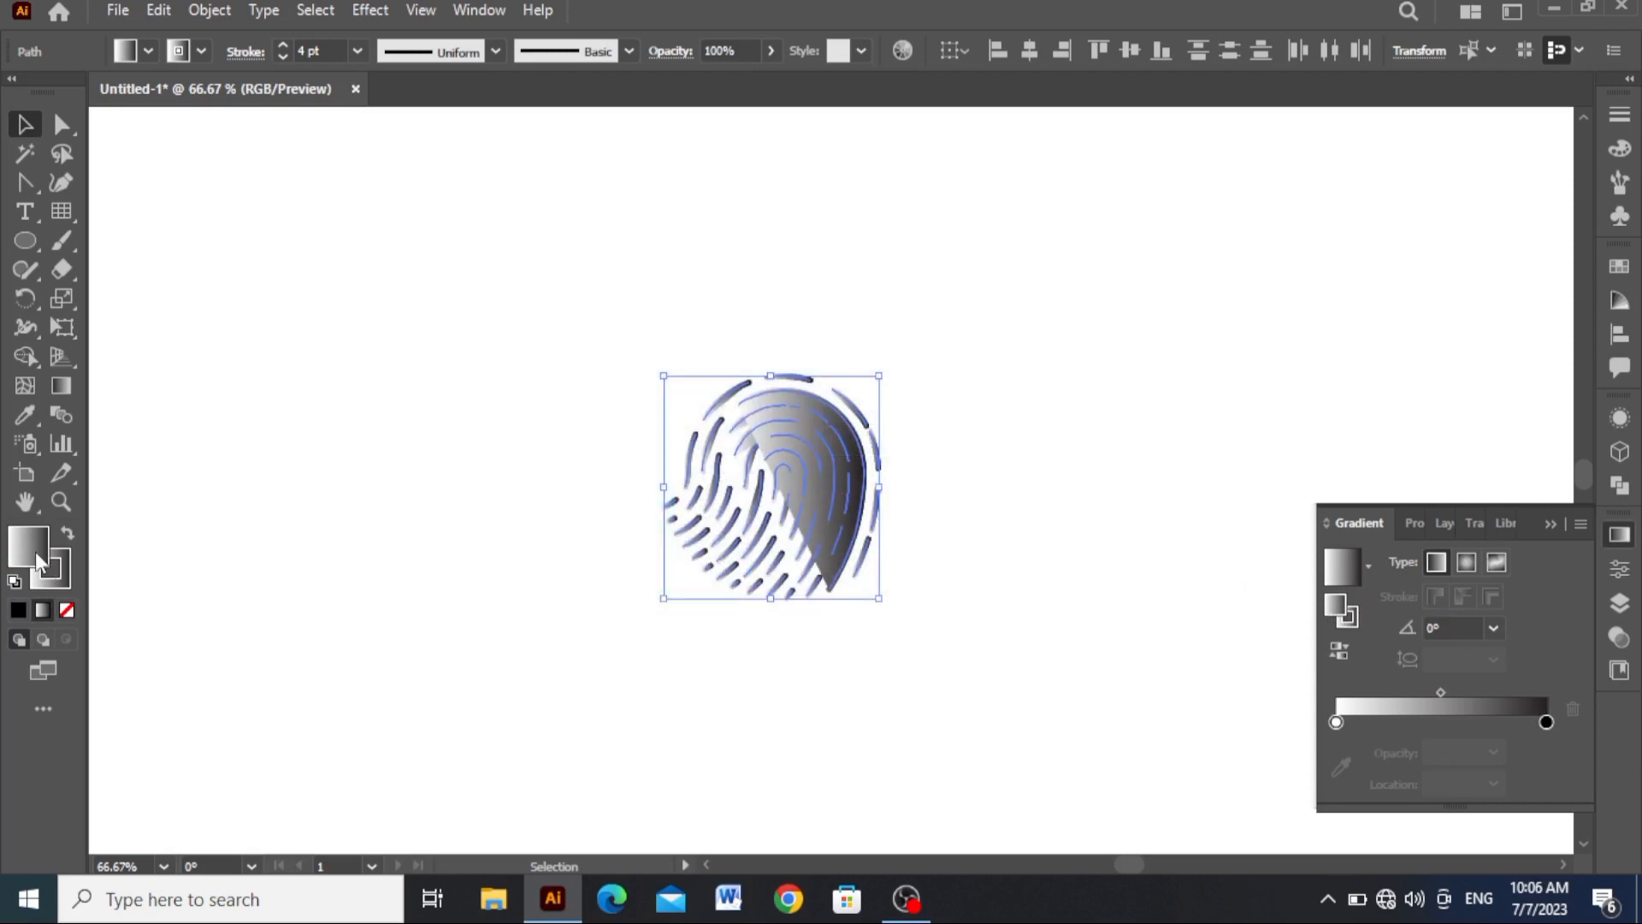
click(66, 610)
Step: Change the black end stop of the fingerprint's stroke gradient to a purple swatch
click(1350, 614)
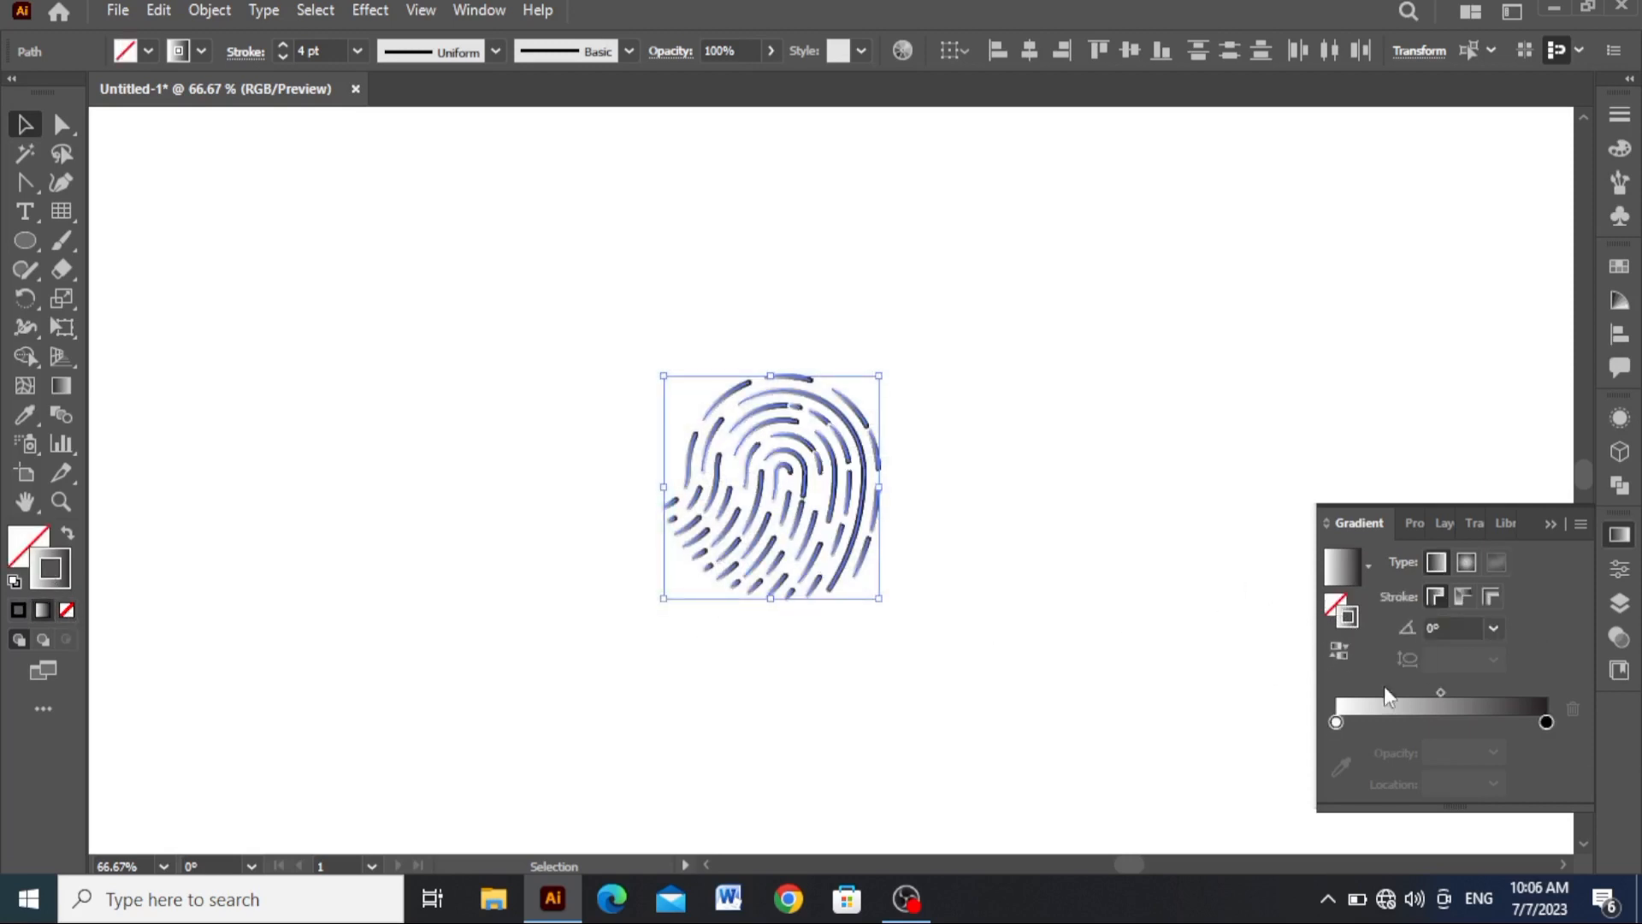
double_click(1545, 722)
click(1236, 508)
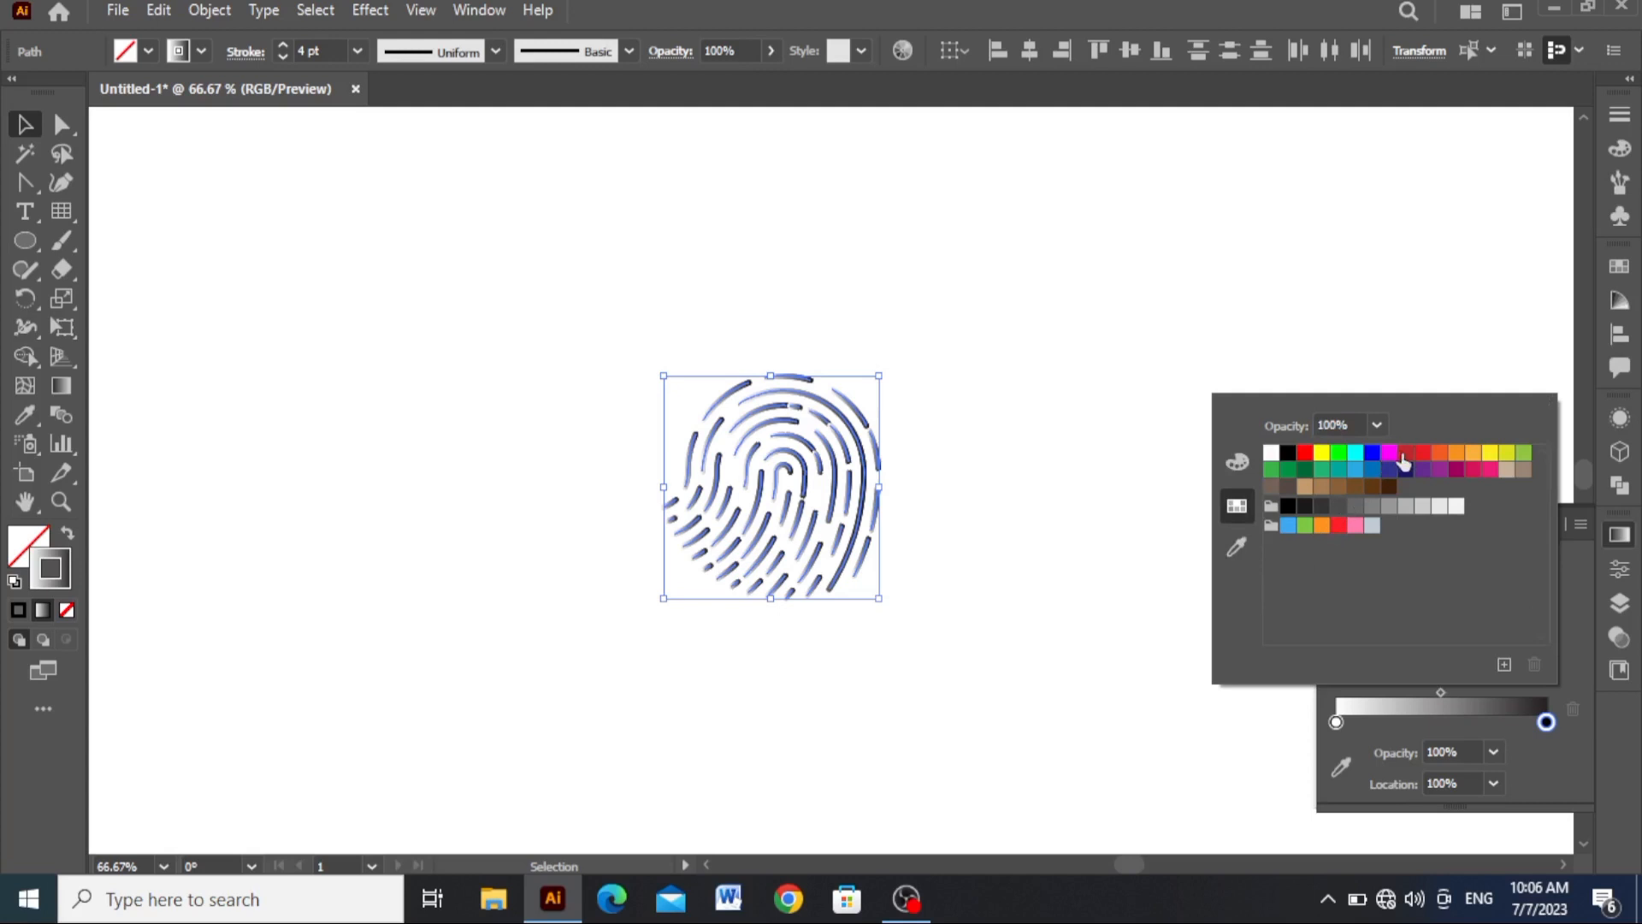
click(1430, 484)
Step: Change the white start stop of the stroke gradient to a magenta-purple swatch and deselect the fingerprint
click(1336, 722)
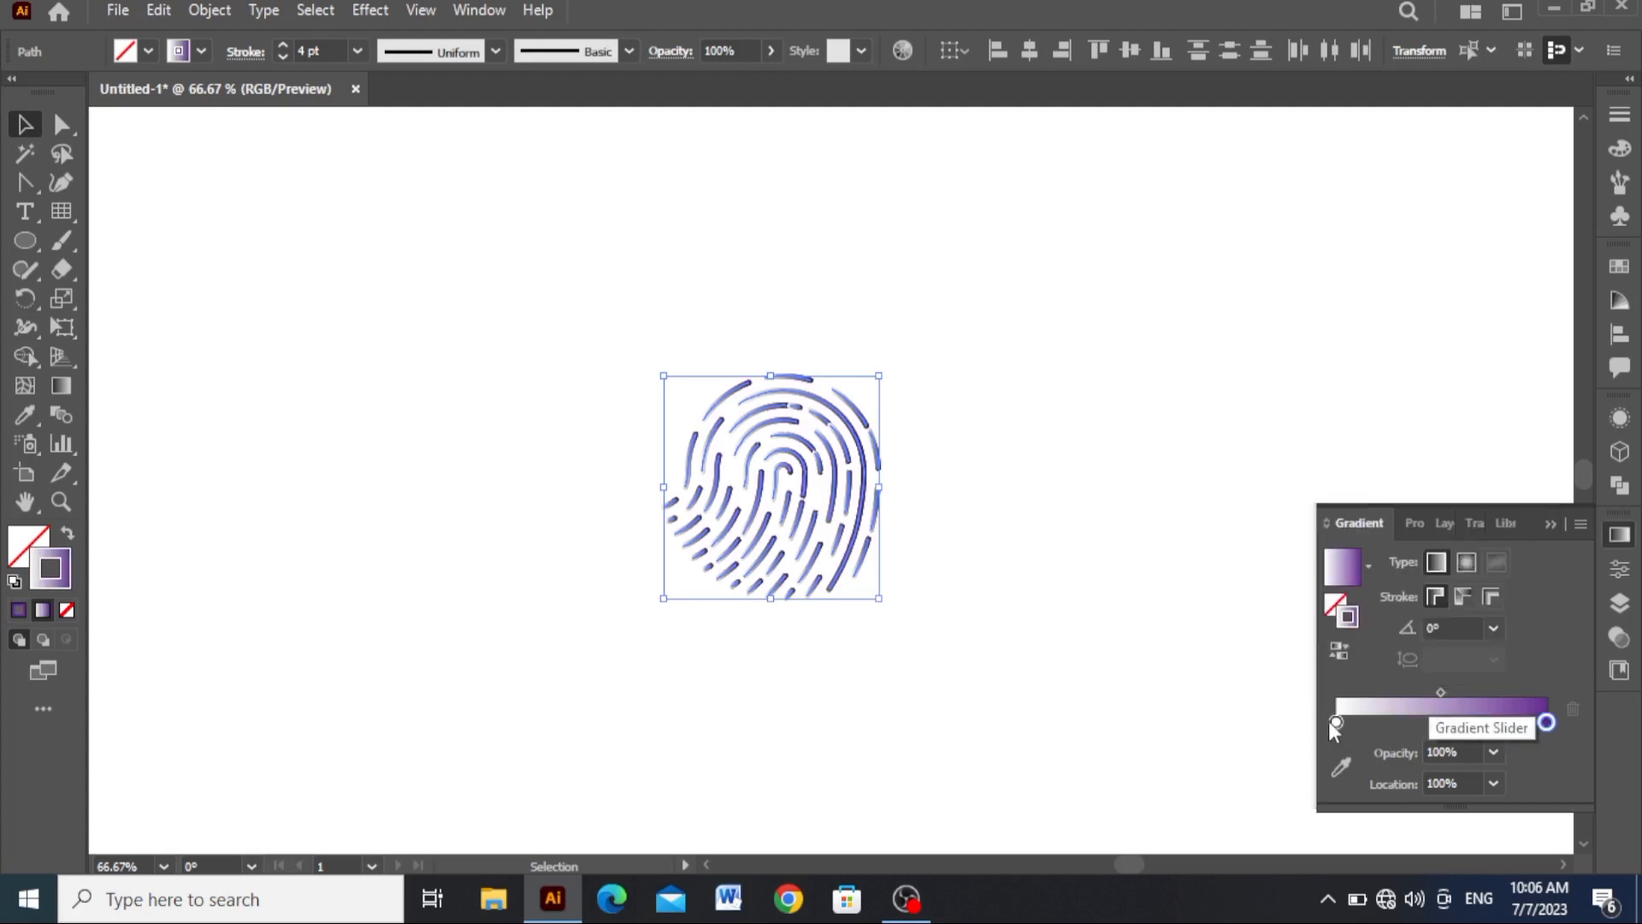
double_click(1336, 722)
click(1423, 470)
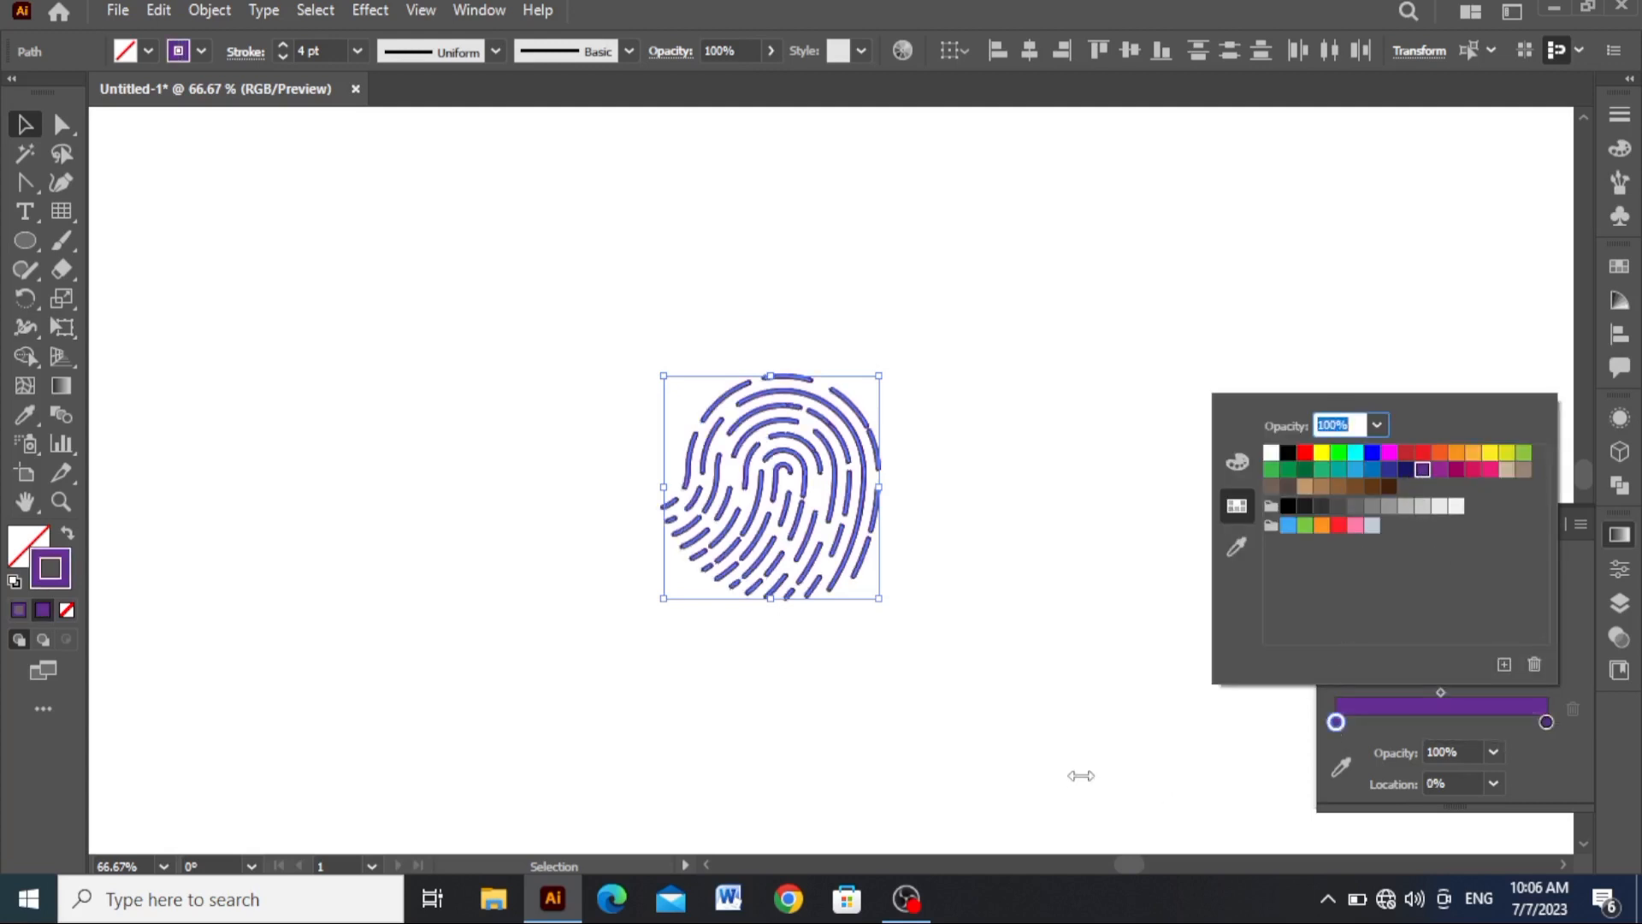
click(1441, 471)
click(1238, 786)
click(953, 741)
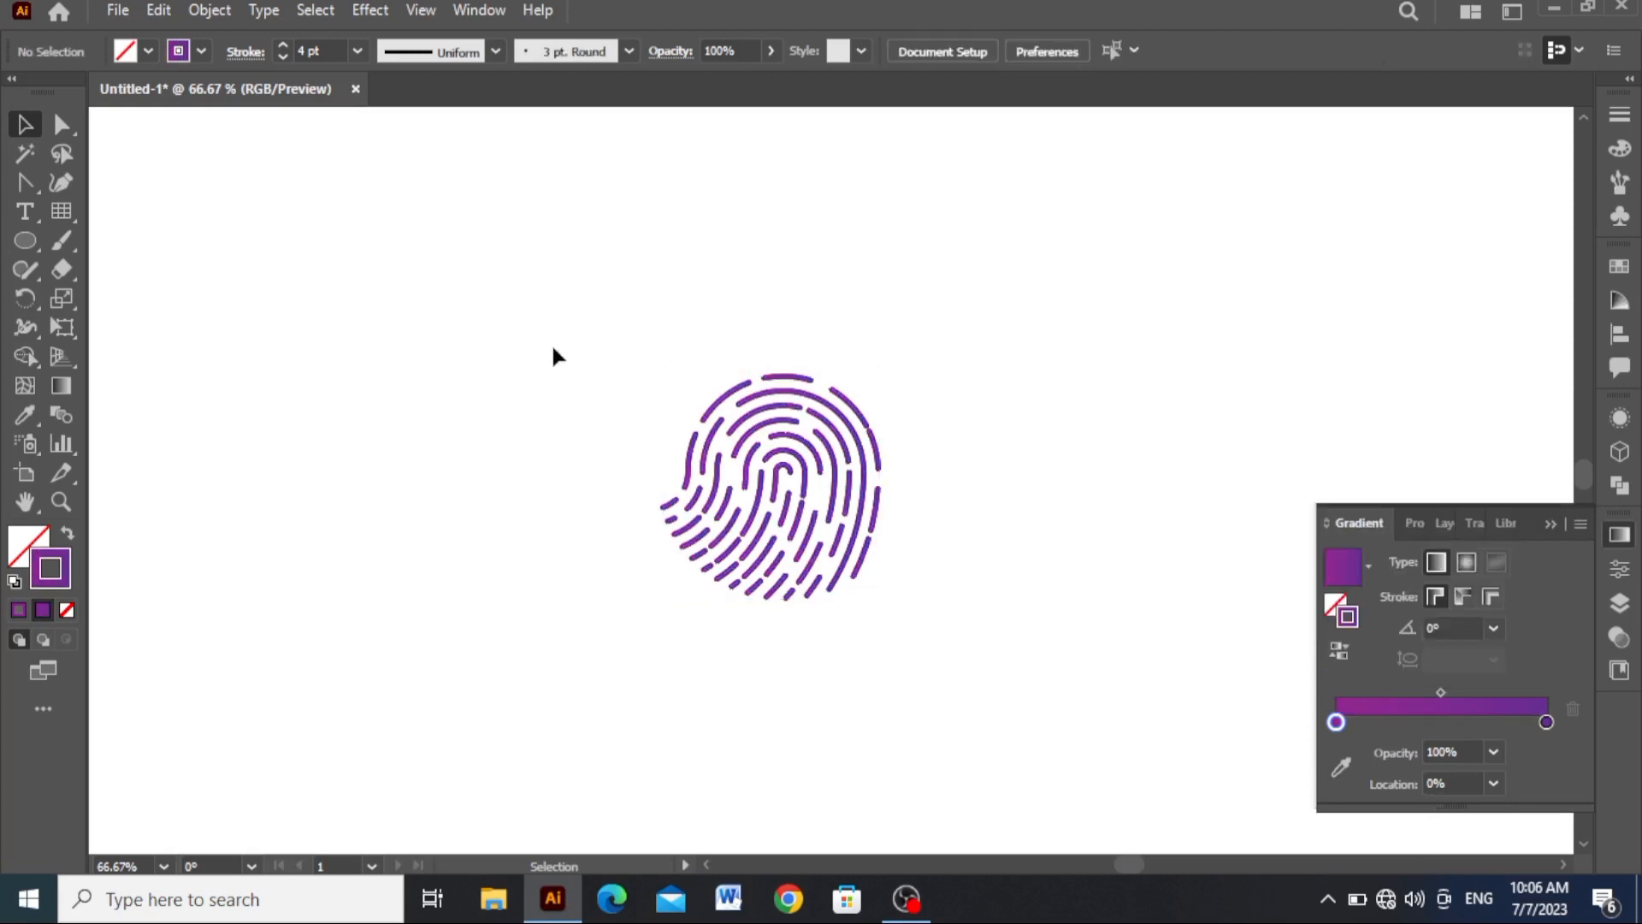
drag(553, 344, 916, 655)
key(g)
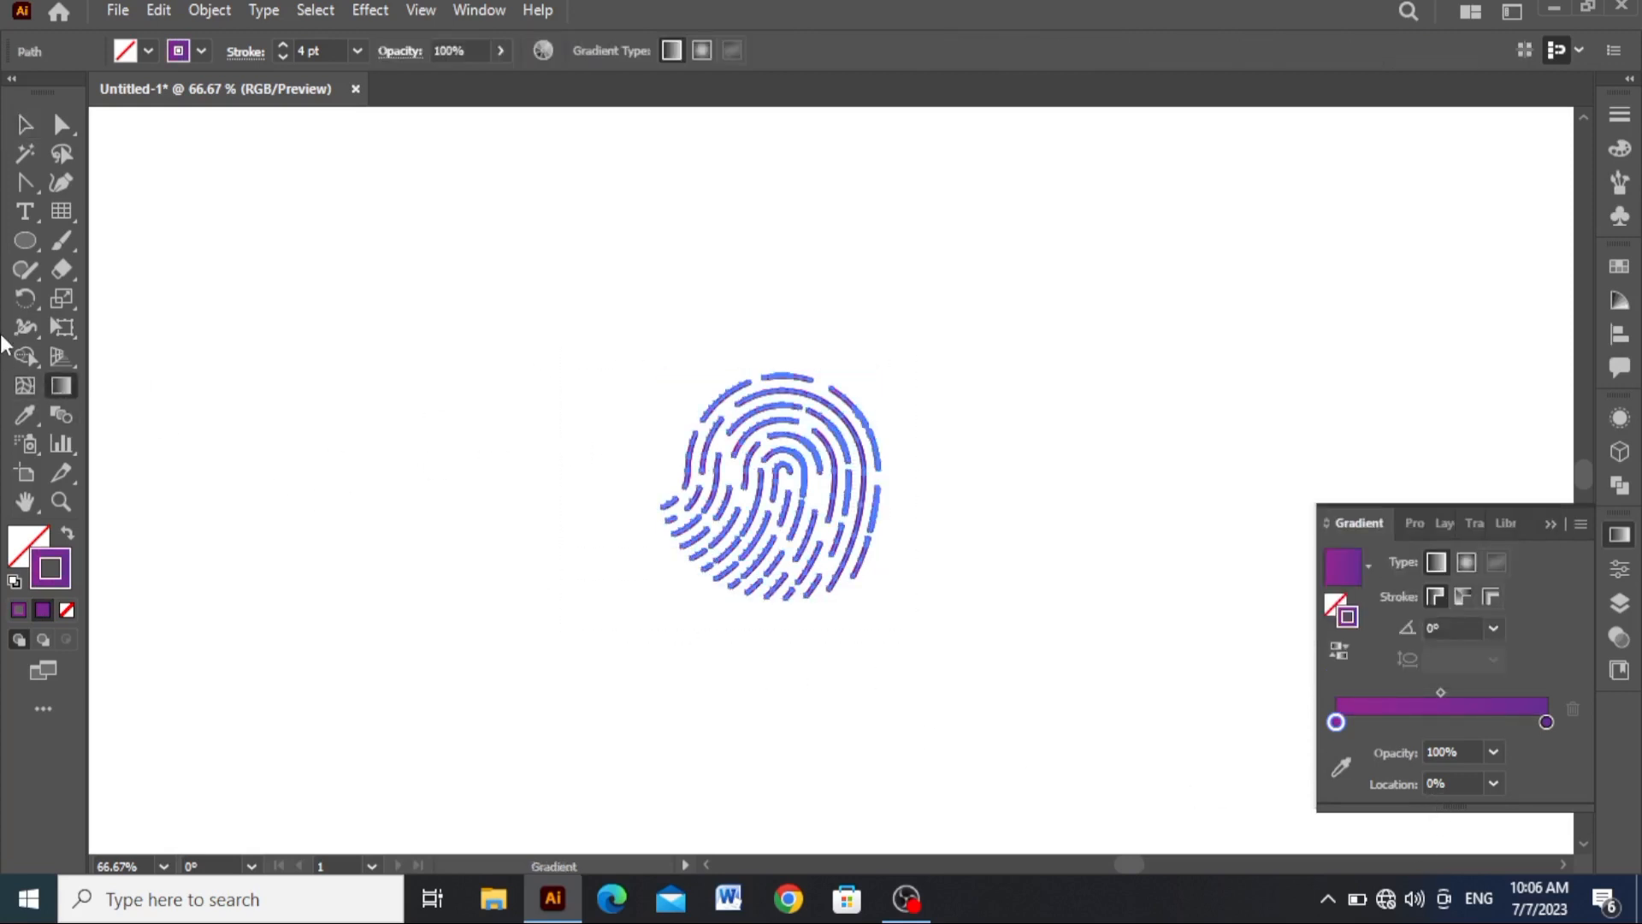
key(v)
click(311, 503)
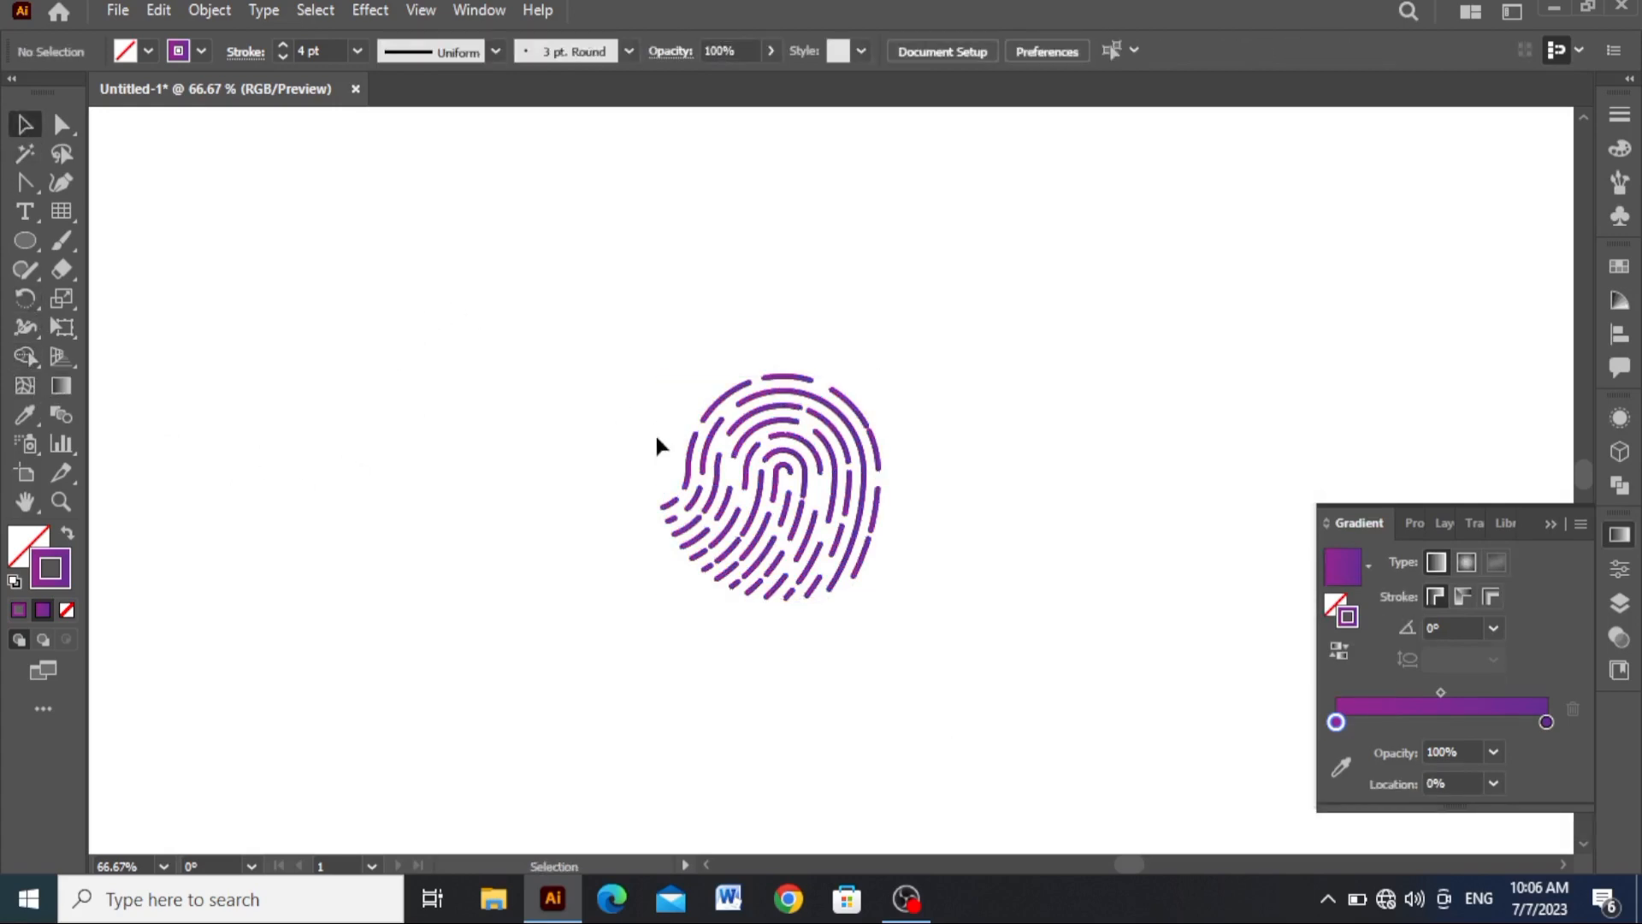